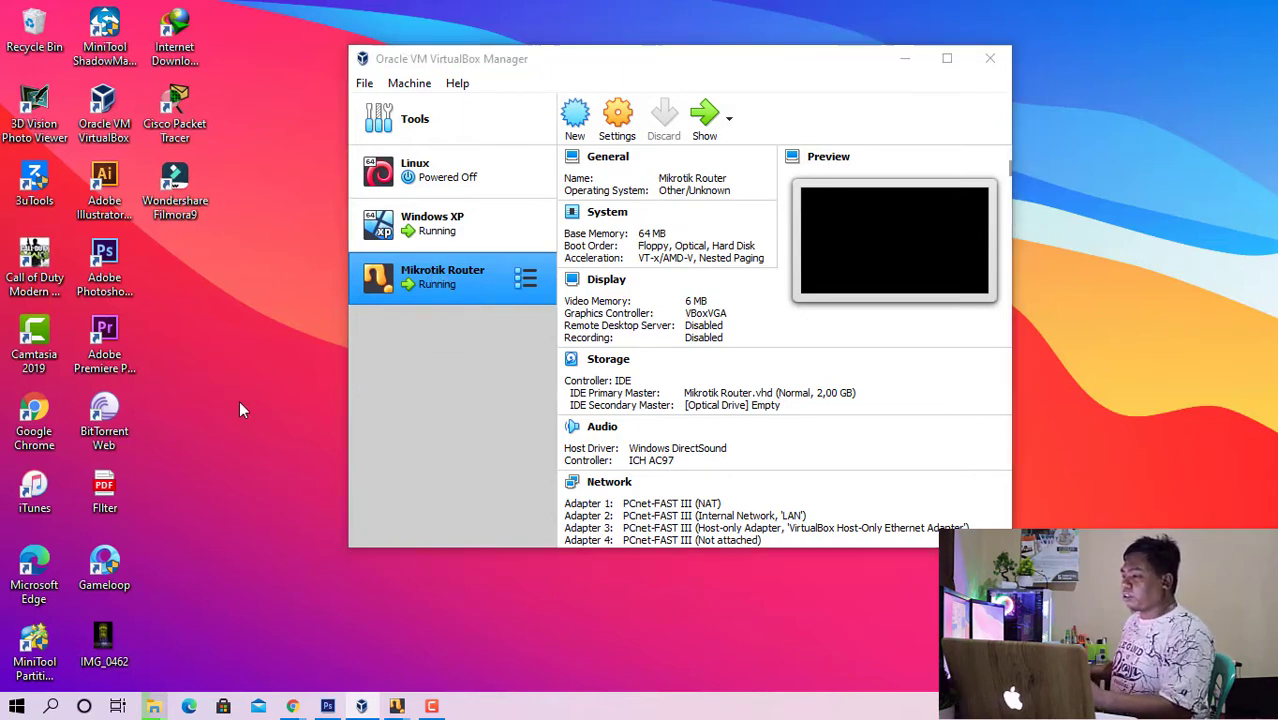
- Launch winbox64 from the Downloads folder and connect to the router at 08:00:27:C2:16:23 as admin, dismissing the welcome notice
{"action": "left_click", "coordinate": [152, 707]}
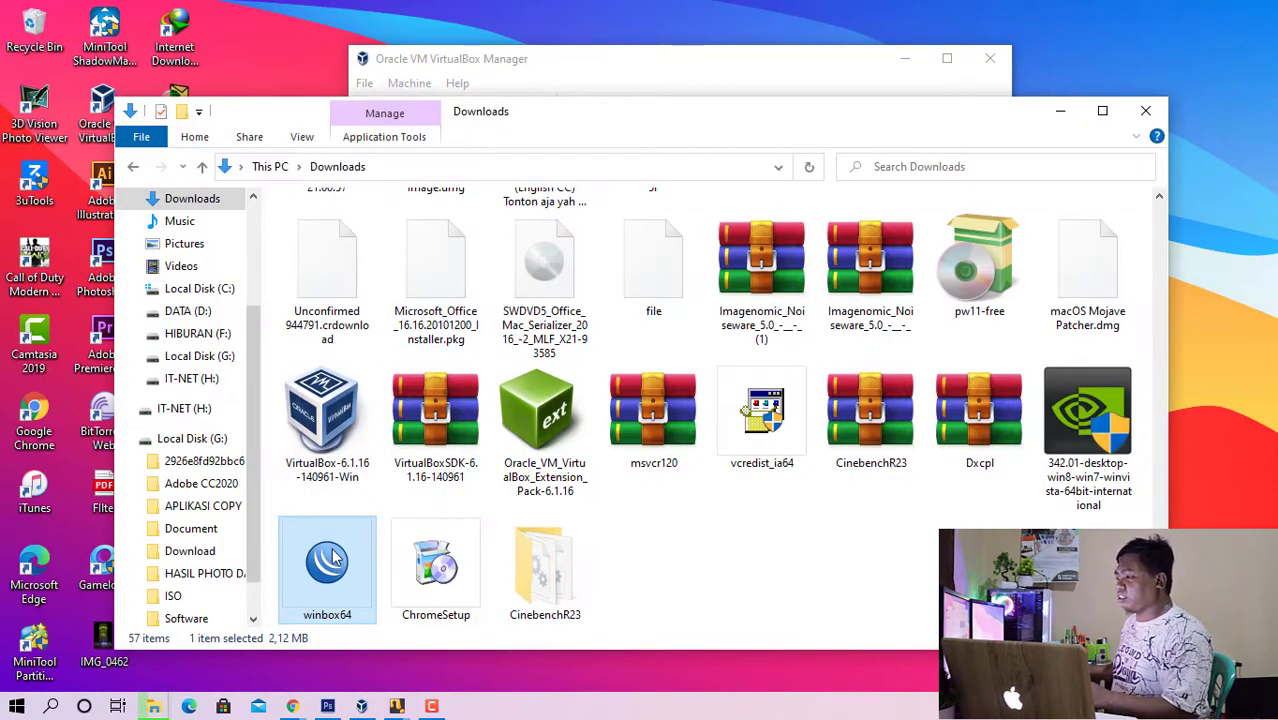
{"action": "double_click", "coordinate": [335, 558]}
{"action": "left_click", "coordinate": [1059, 109]}
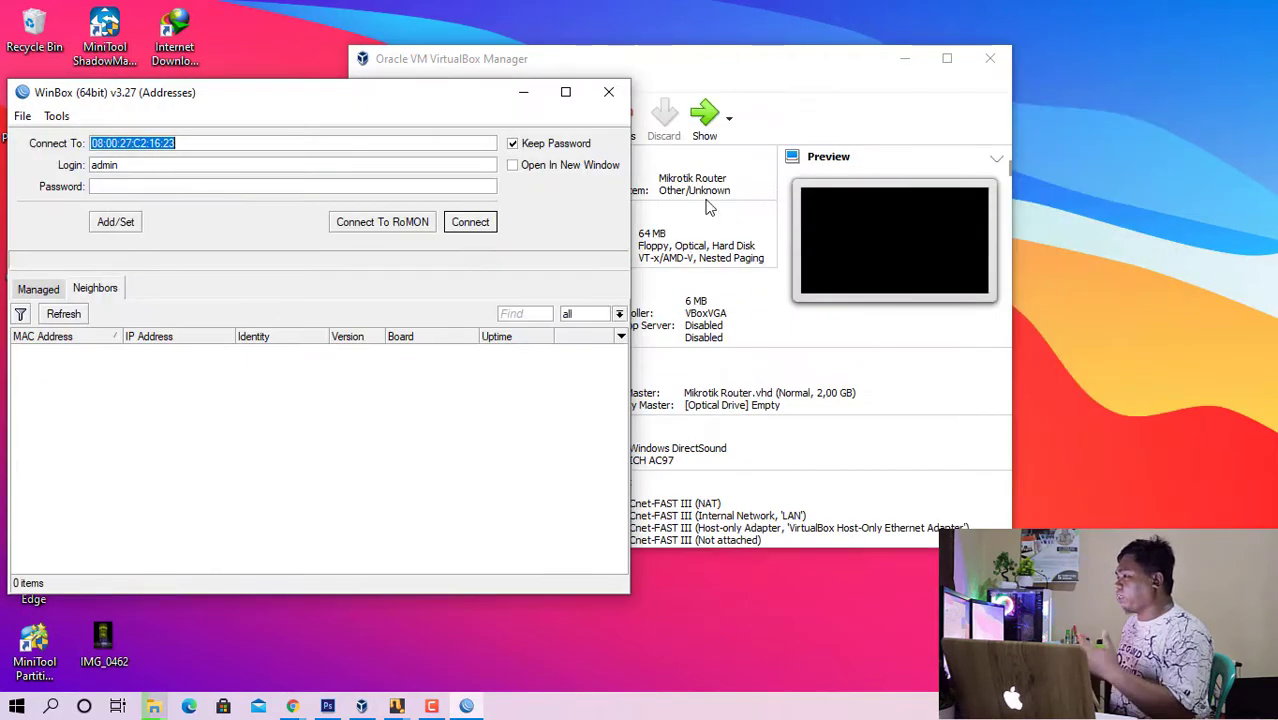
{"action": "left_click", "coordinate": [470, 222]}
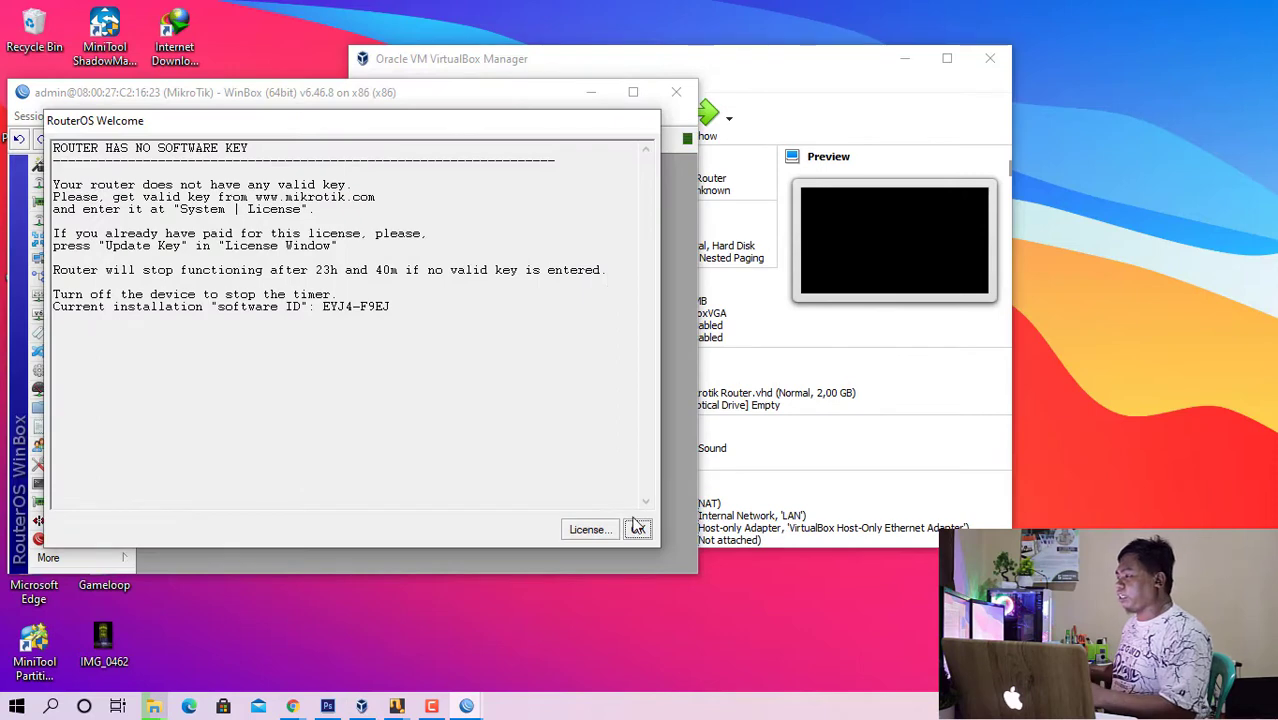
{"action": "left_click", "coordinate": [634, 524]}
{"action": "left_click_drag", "start_coordinate": [270, 84], "coordinate": [641, 98]}
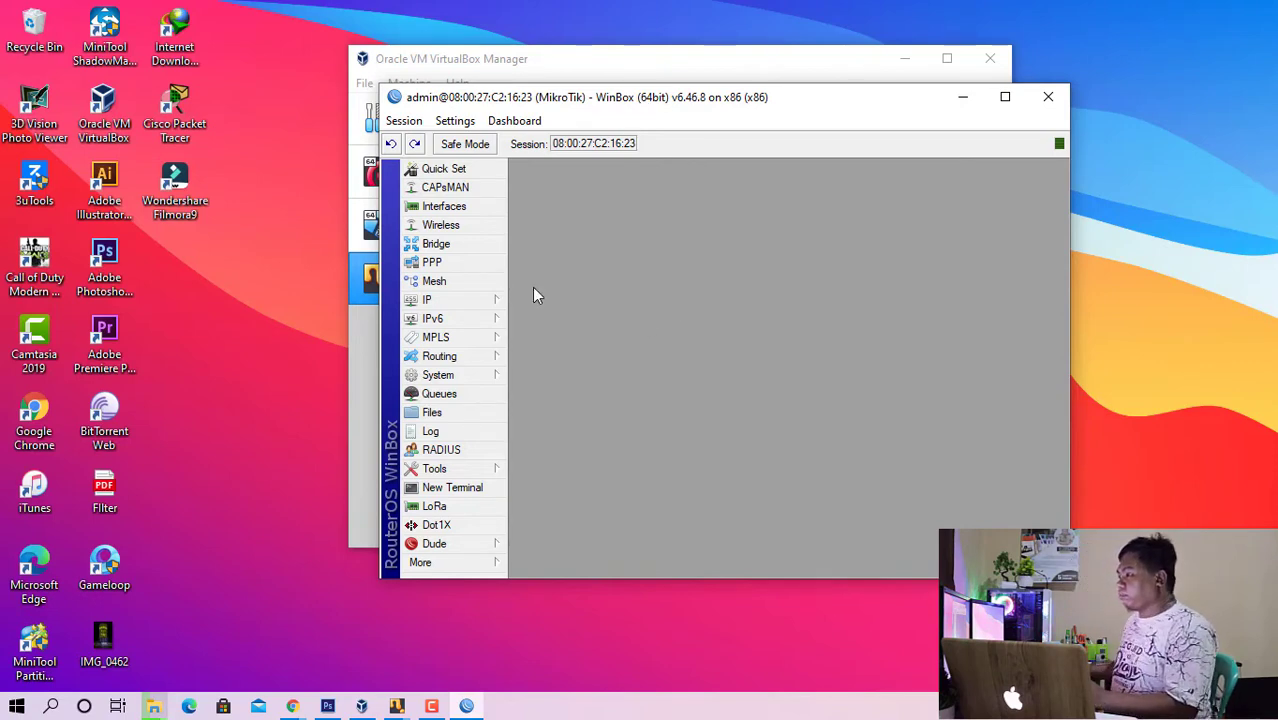
- Reset the router configuration with No Default Configuration and Do Not Backup enabled, cancelling the reconnection attempt
{"action": "left_click", "coordinate": [470, 377]}
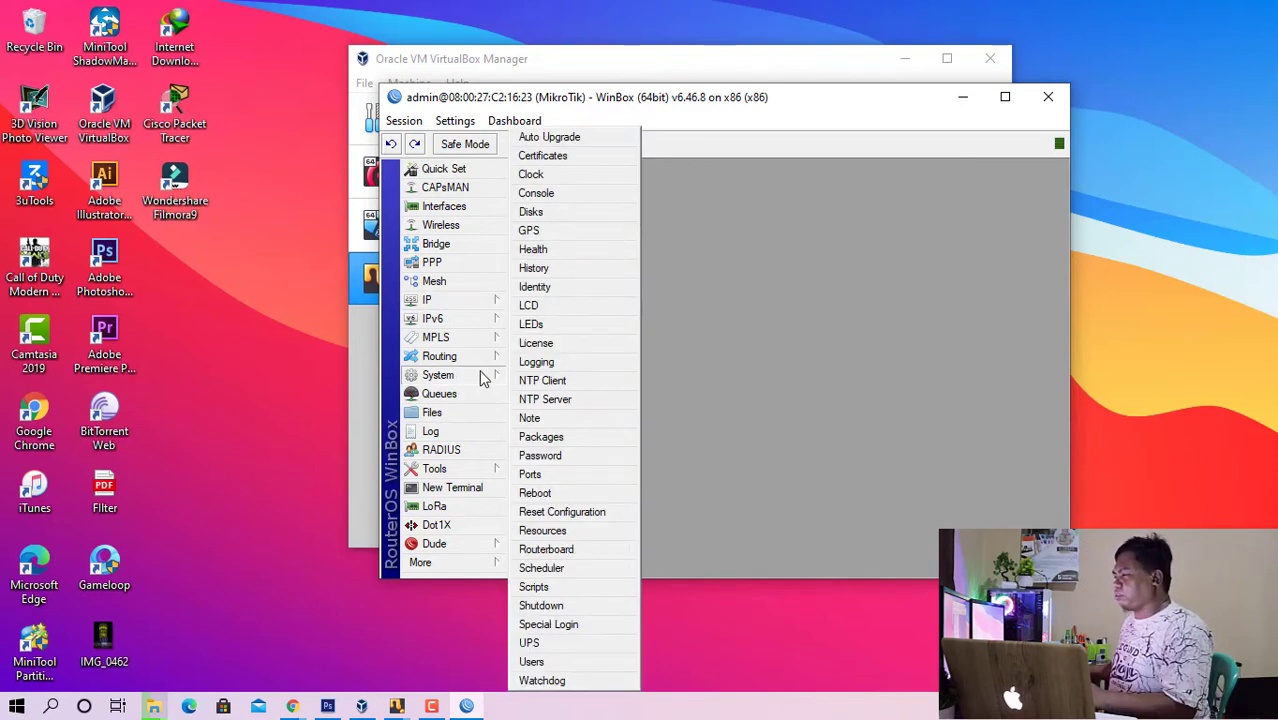
{"action": "left_click", "coordinate": [593, 514]}
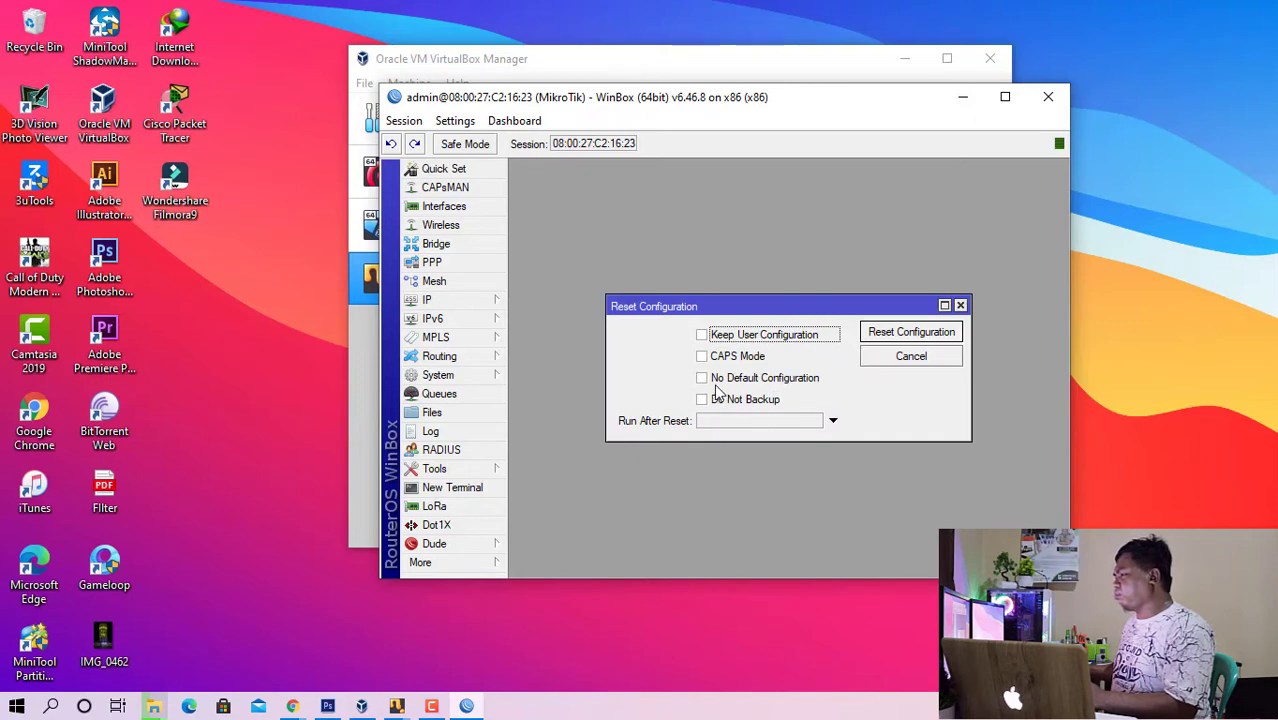
{"action": "left_click", "coordinate": [703, 380]}
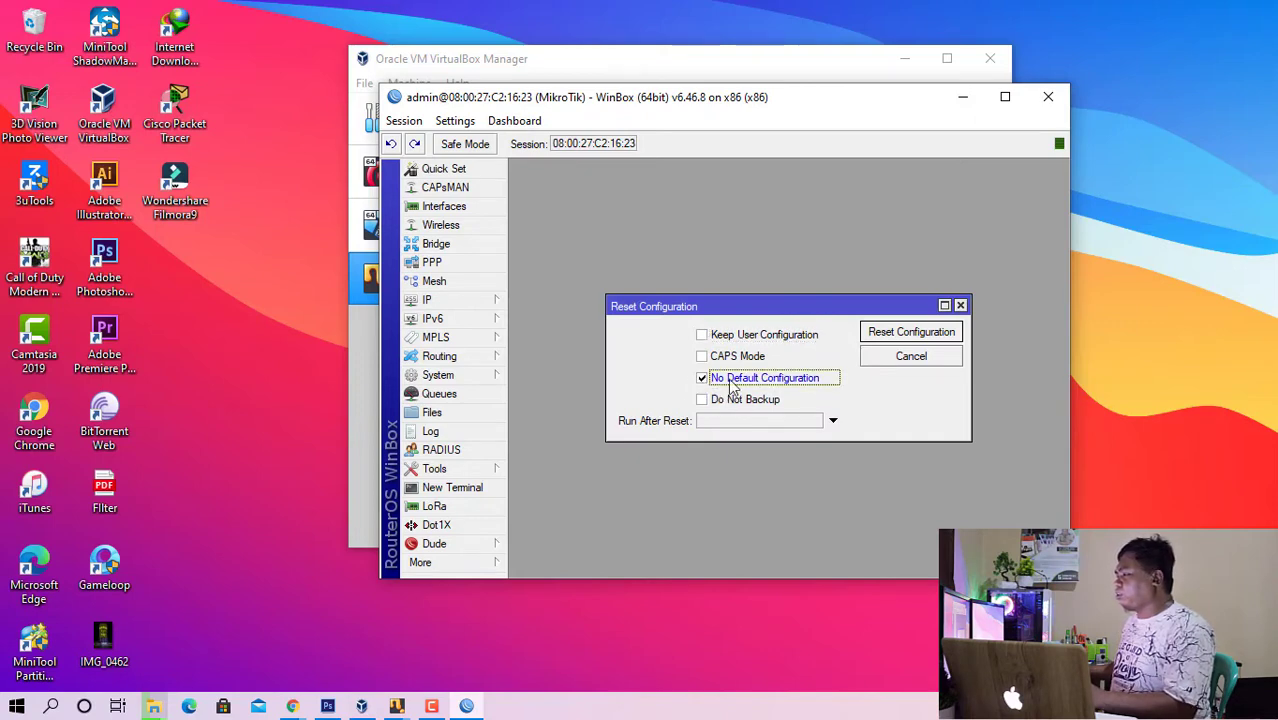
{"action": "left_click", "coordinate": [704, 400]}
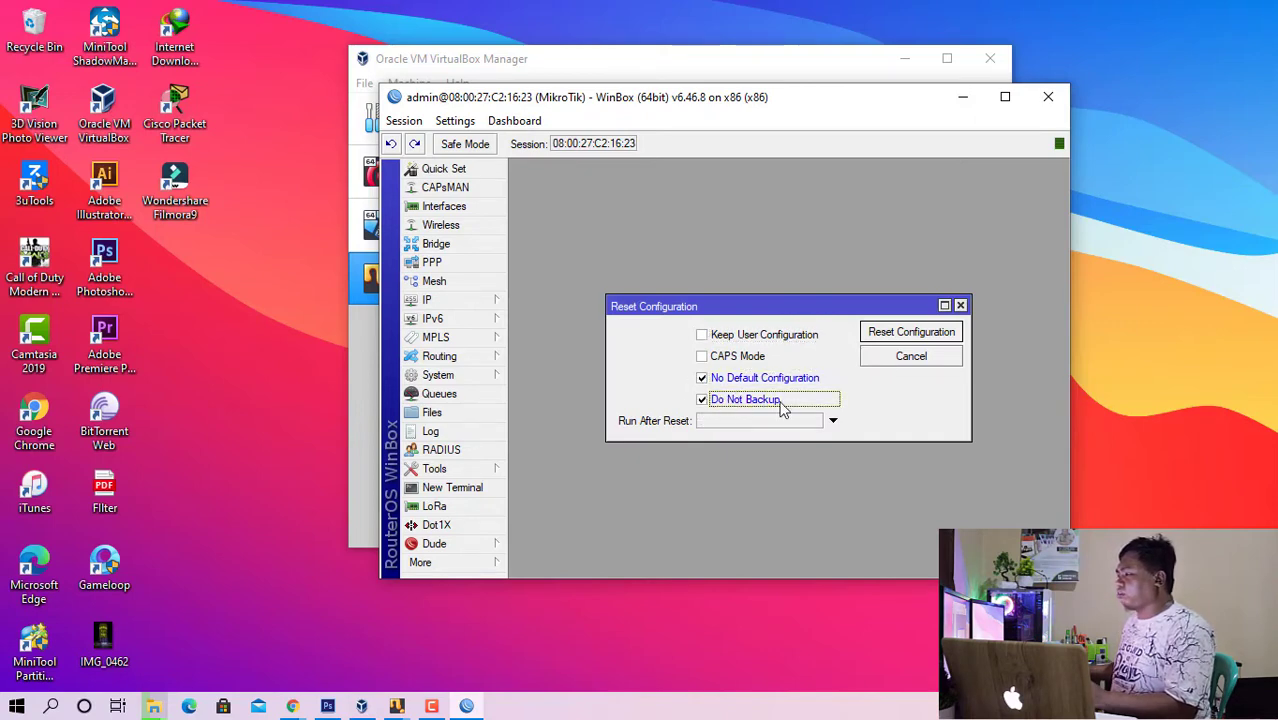
{"action": "left_click", "coordinate": [893, 340]}
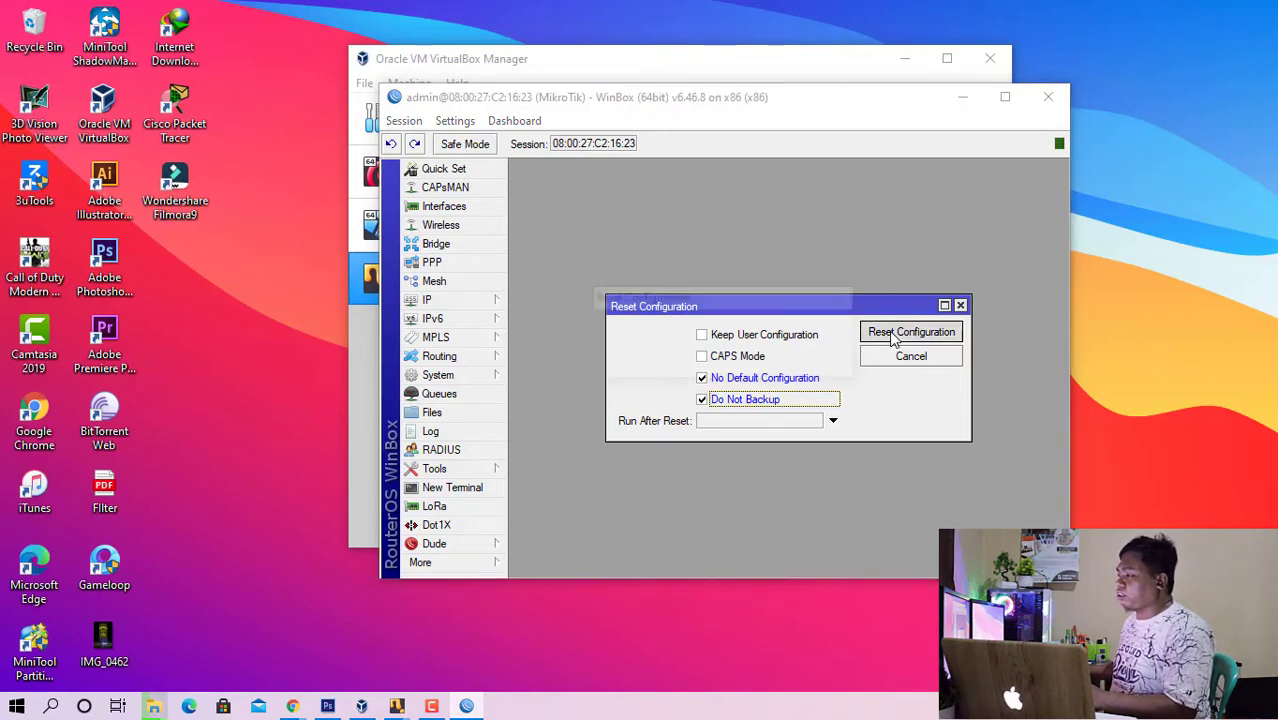
{"action": "left_click", "coordinate": [802, 361]}
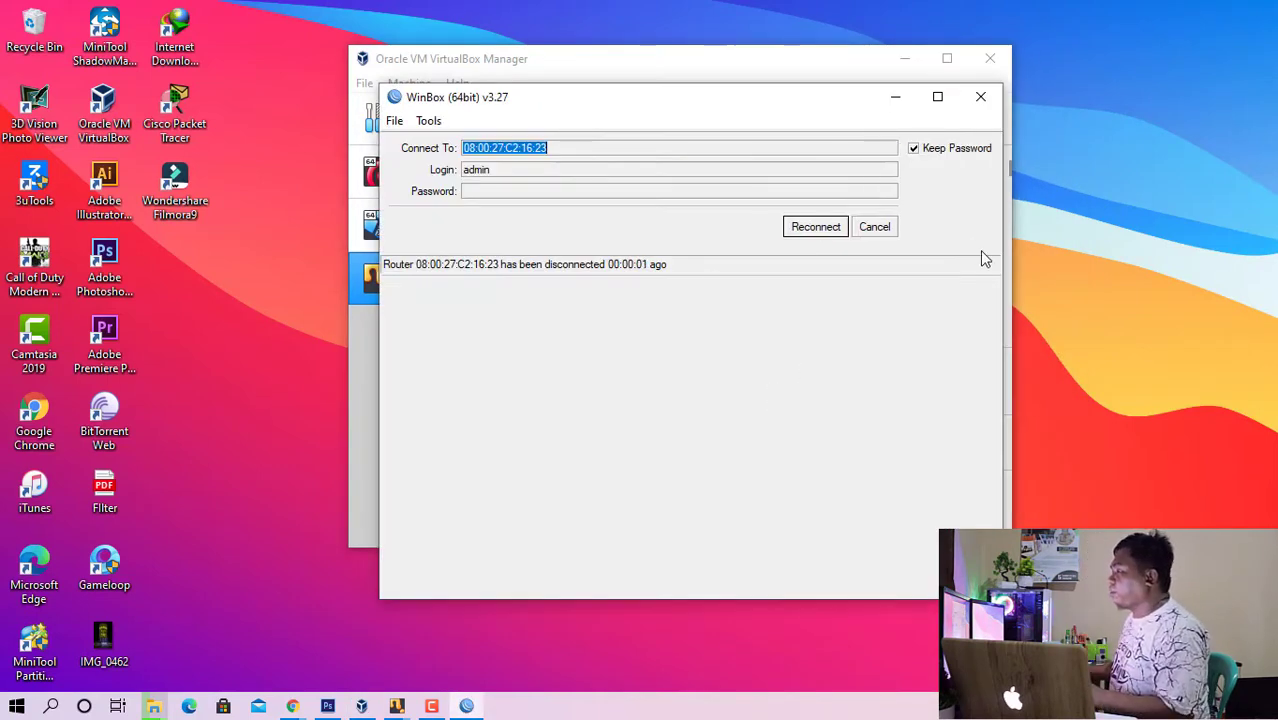
{"action": "left_click", "coordinate": [818, 231]}
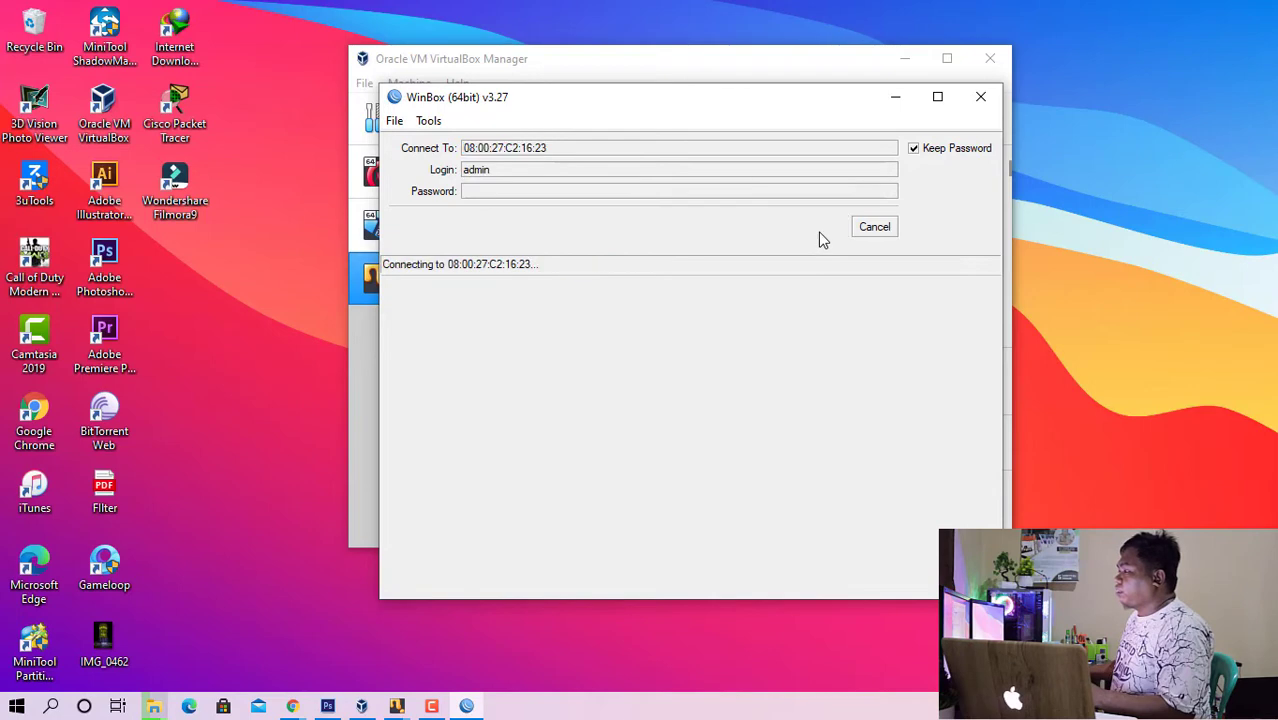
{"action": "left_click", "coordinate": [877, 228]}
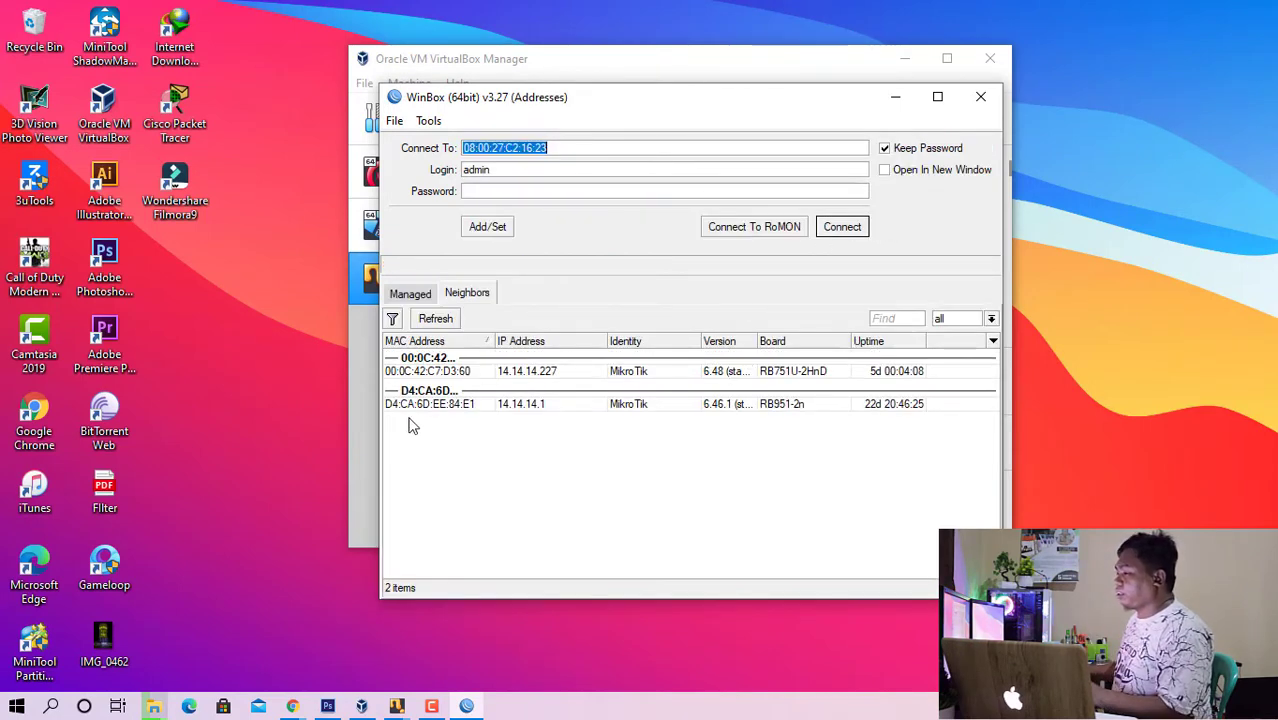
- Bring up the Mikrotik Router machine's console window and move it aside on the desktop
{"action": "left_click", "coordinate": [358, 372]}
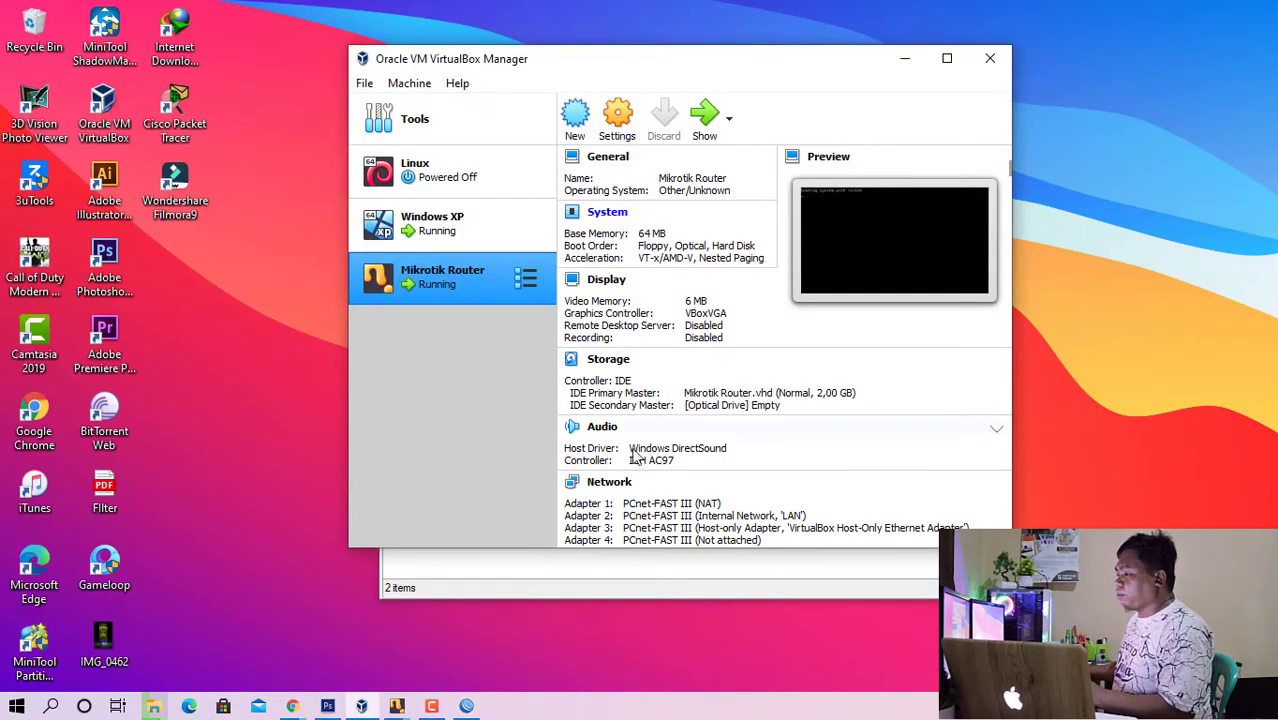
{"action": "left_click", "coordinate": [396, 706]}
{"action": "left_click", "coordinate": [370, 633]}
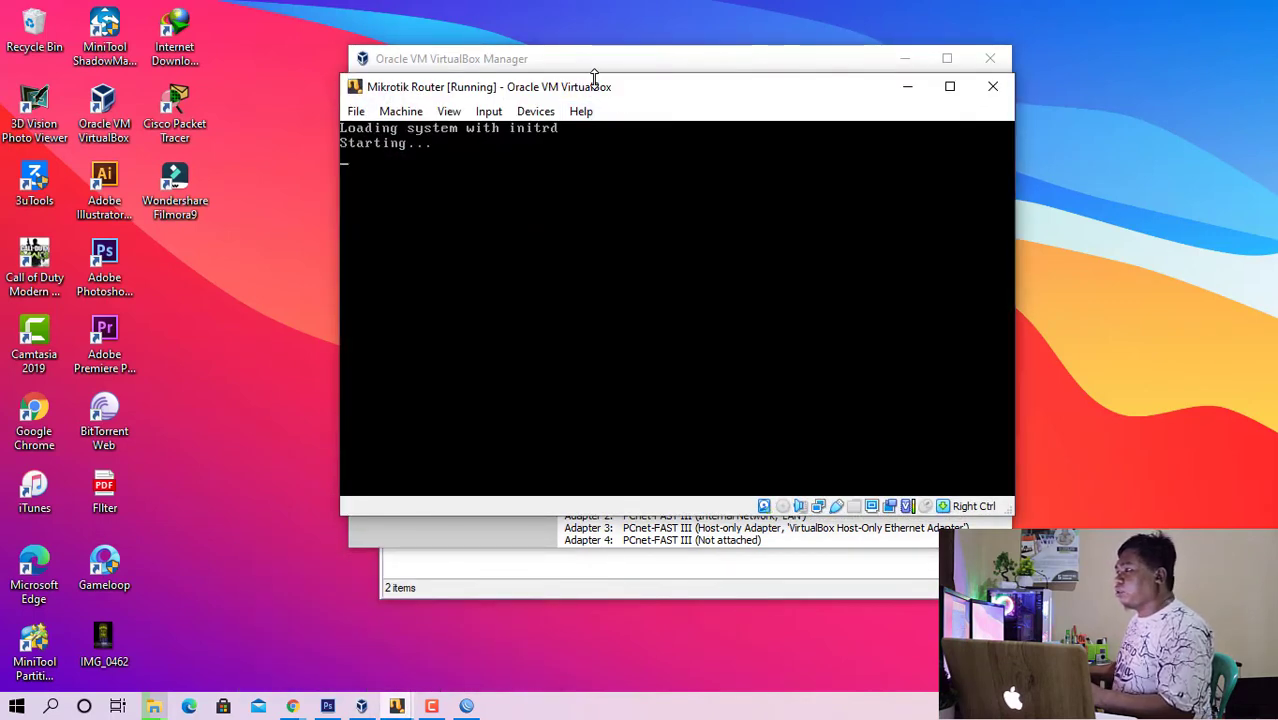
{"action": "left_click_drag", "start_coordinate": [622, 88], "coordinate": [383, 47]}
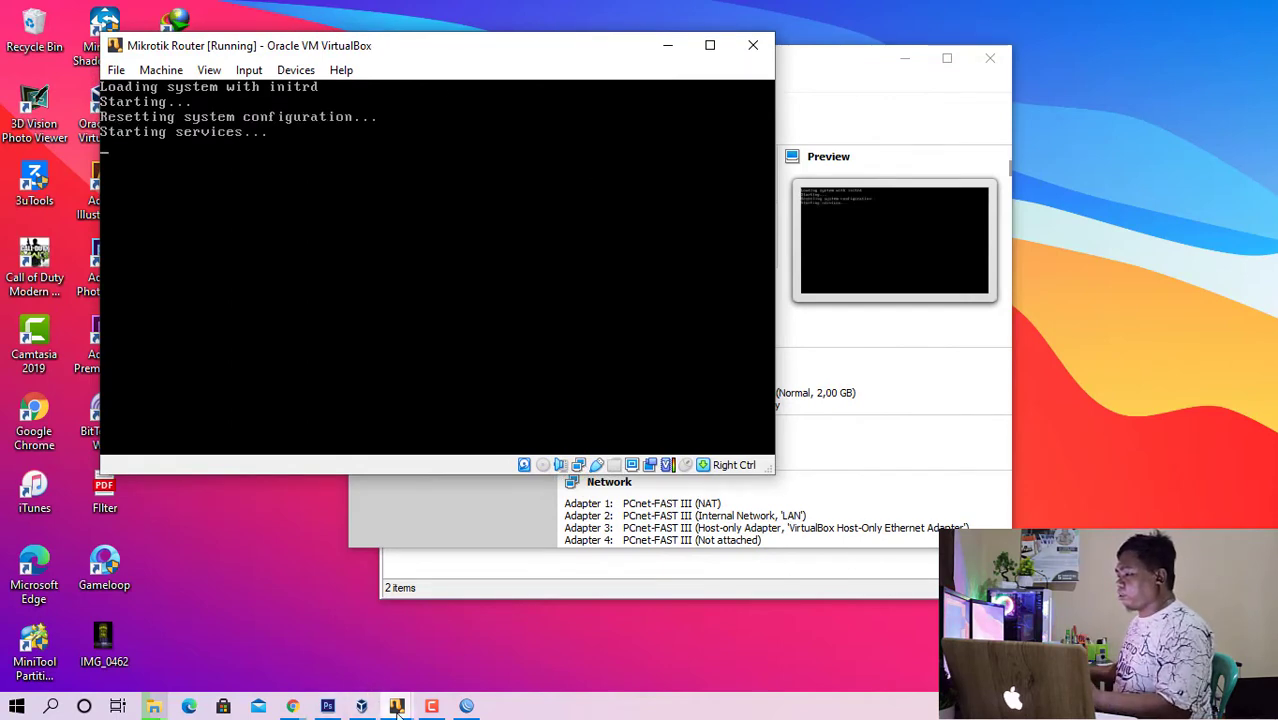
- Minimize the VirtualBox Manager and show the Windows XP machine's window behind the Mikrotik Router console
{"action": "left_click", "coordinate": [358, 707]}
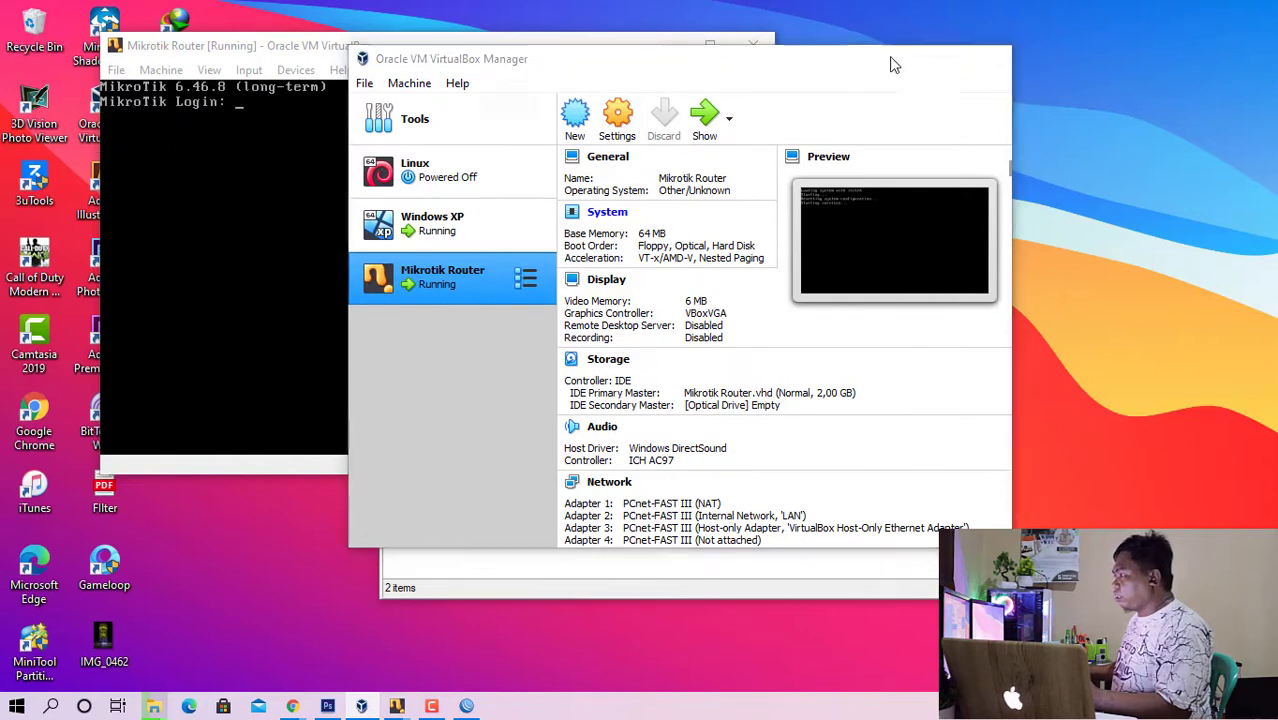
{"action": "left_click", "coordinate": [904, 58]}
{"action": "mouse_move", "coordinate": [397, 706]}
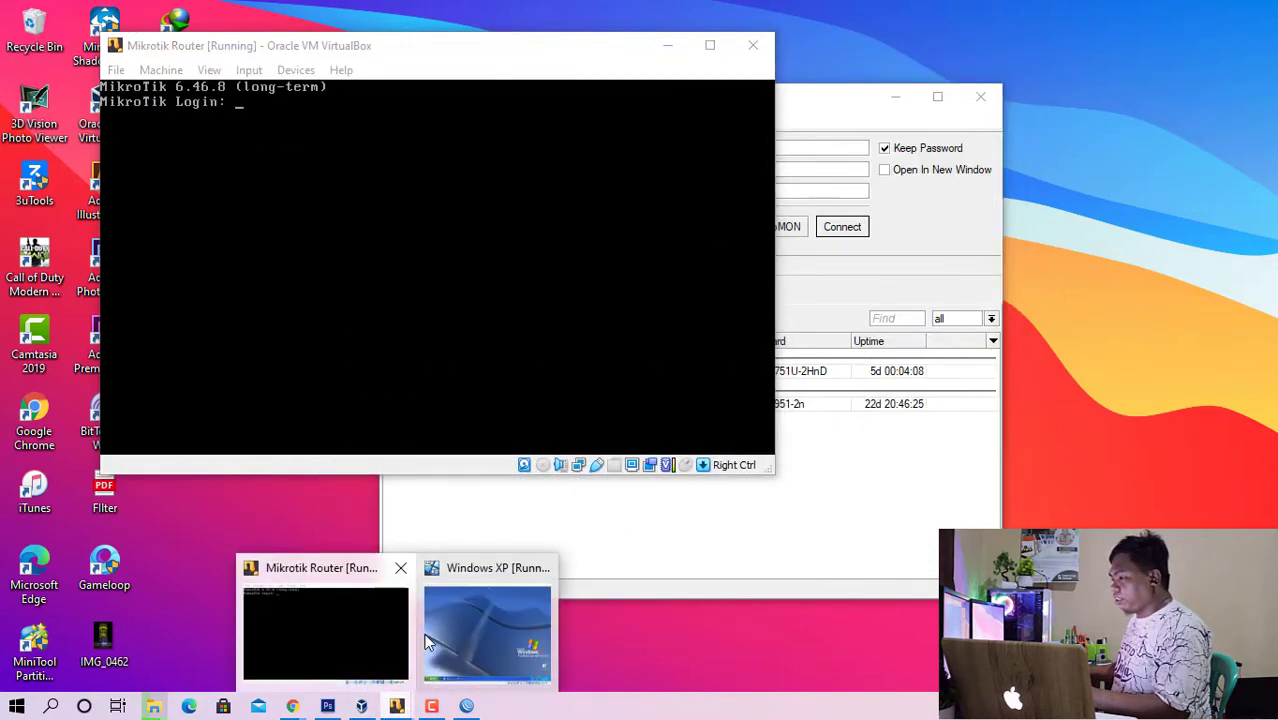
{"action": "left_click", "coordinate": [449, 652]}
{"action": "left_click", "coordinate": [447, 50]}
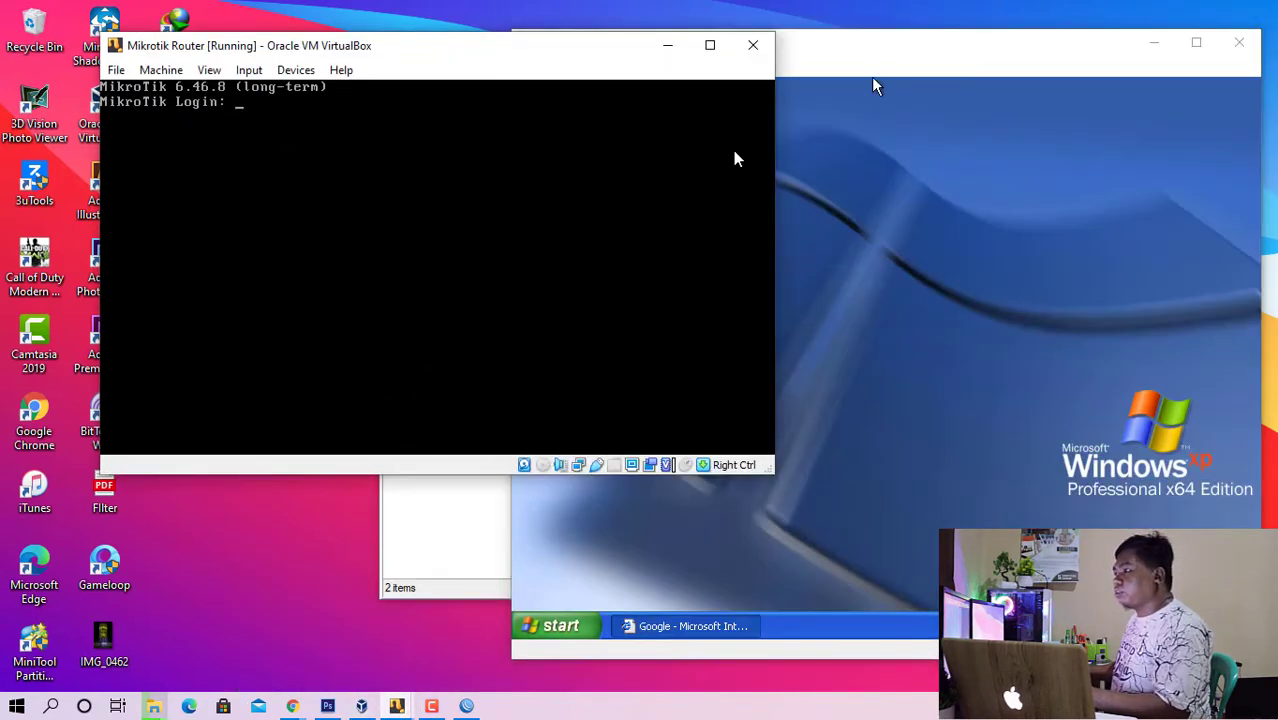
- Open the Mikrotik Router machine's network settings and examine how Adapters 1 to 4 are attached
{"action": "right_click", "coordinate": [580, 463]}
{"action": "left_click", "coordinate": [609, 473]}
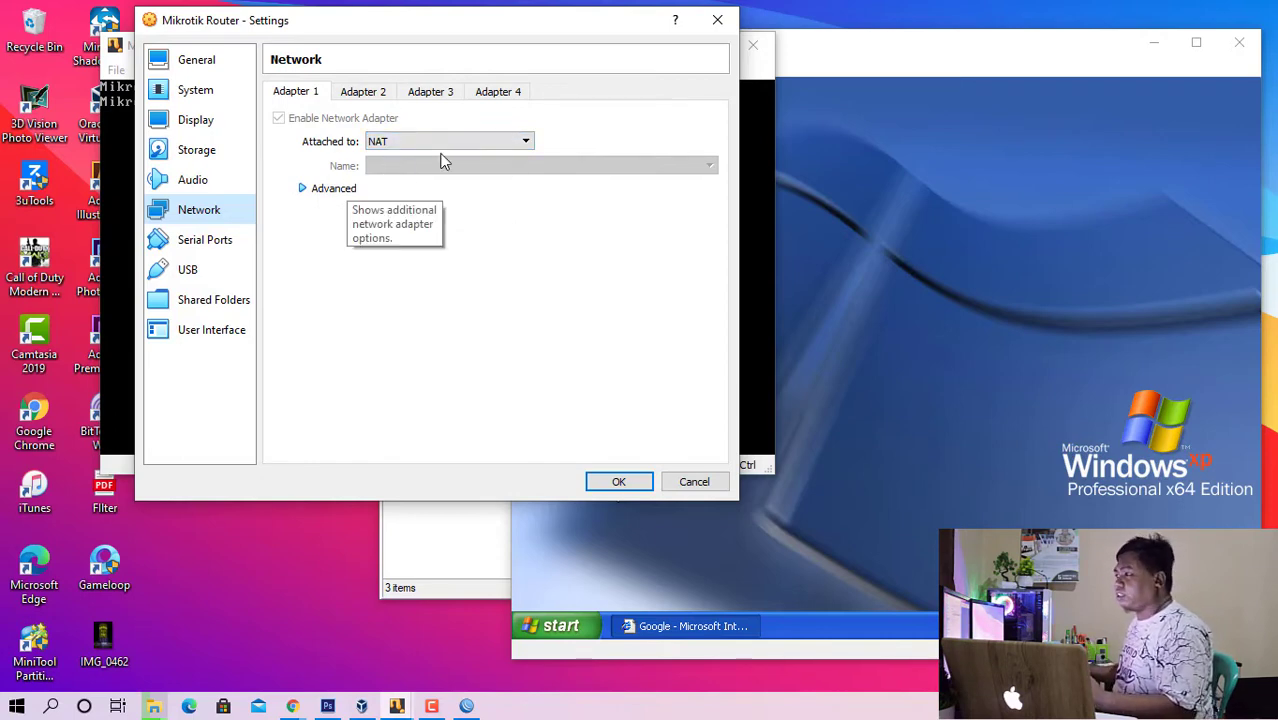
{"action": "left_click", "coordinate": [370, 96]}
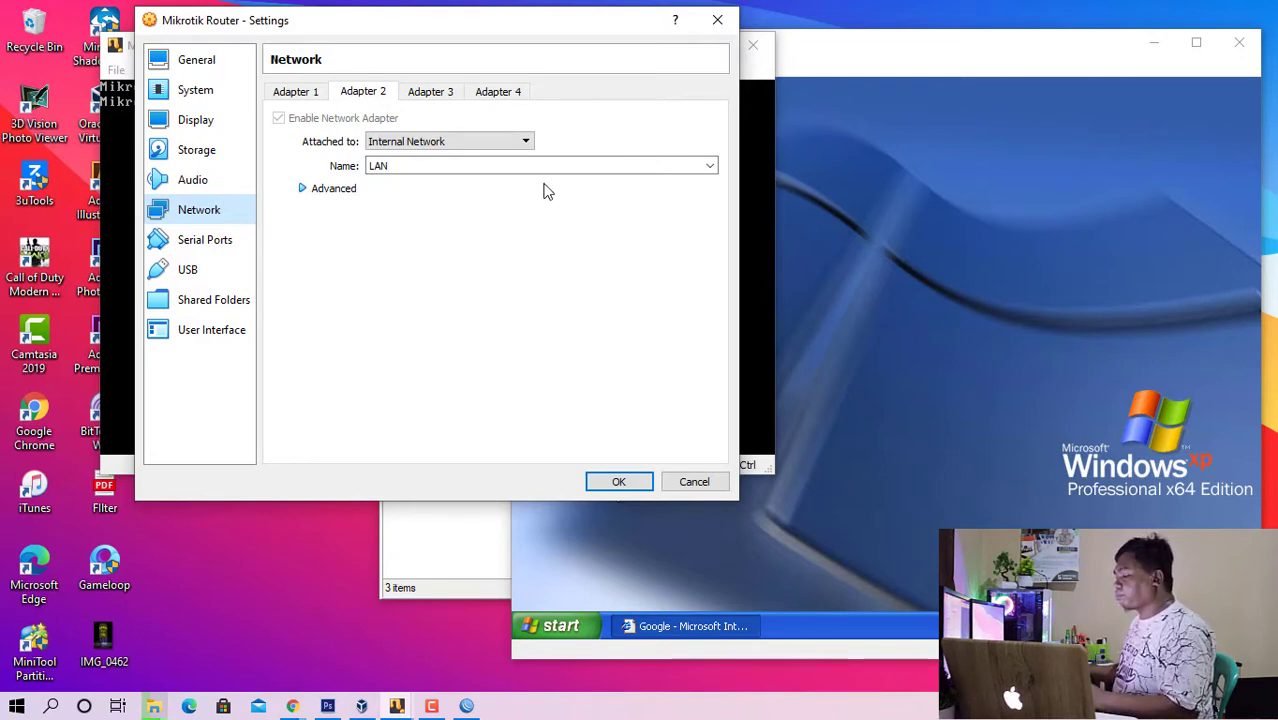
{"action": "left_click", "coordinate": [438, 97]}
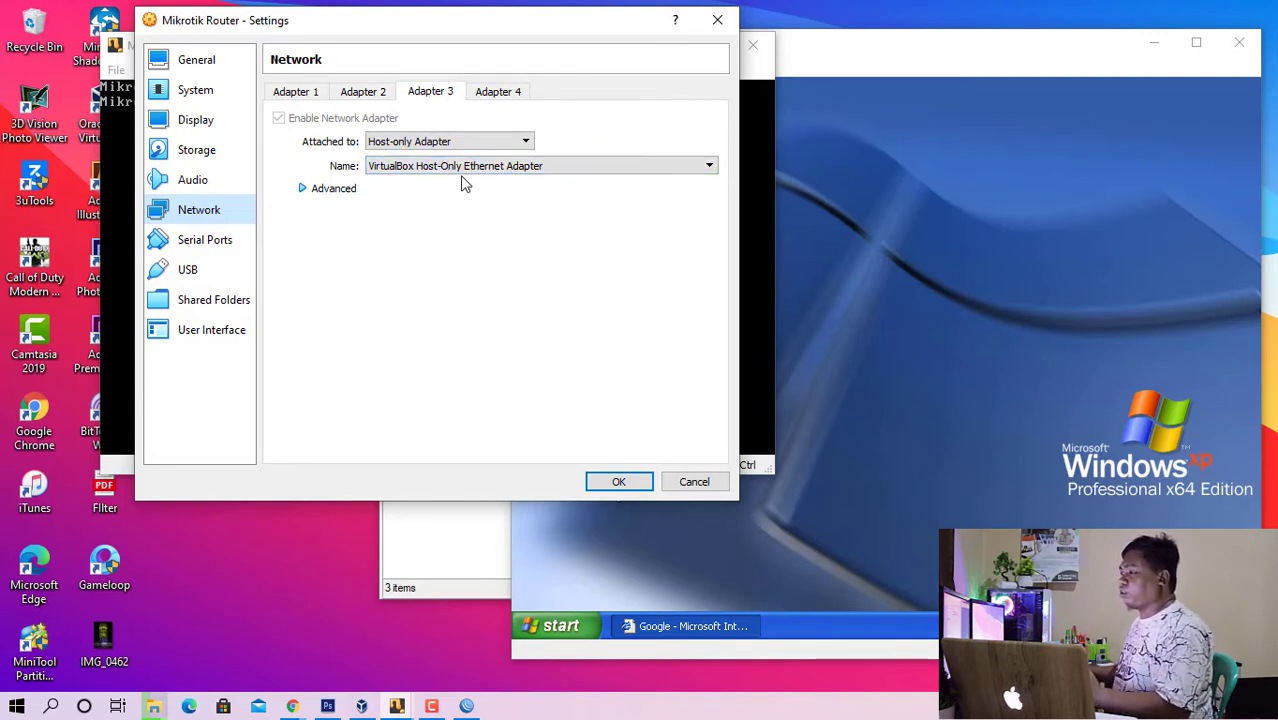
{"action": "left_click", "coordinate": [500, 96]}
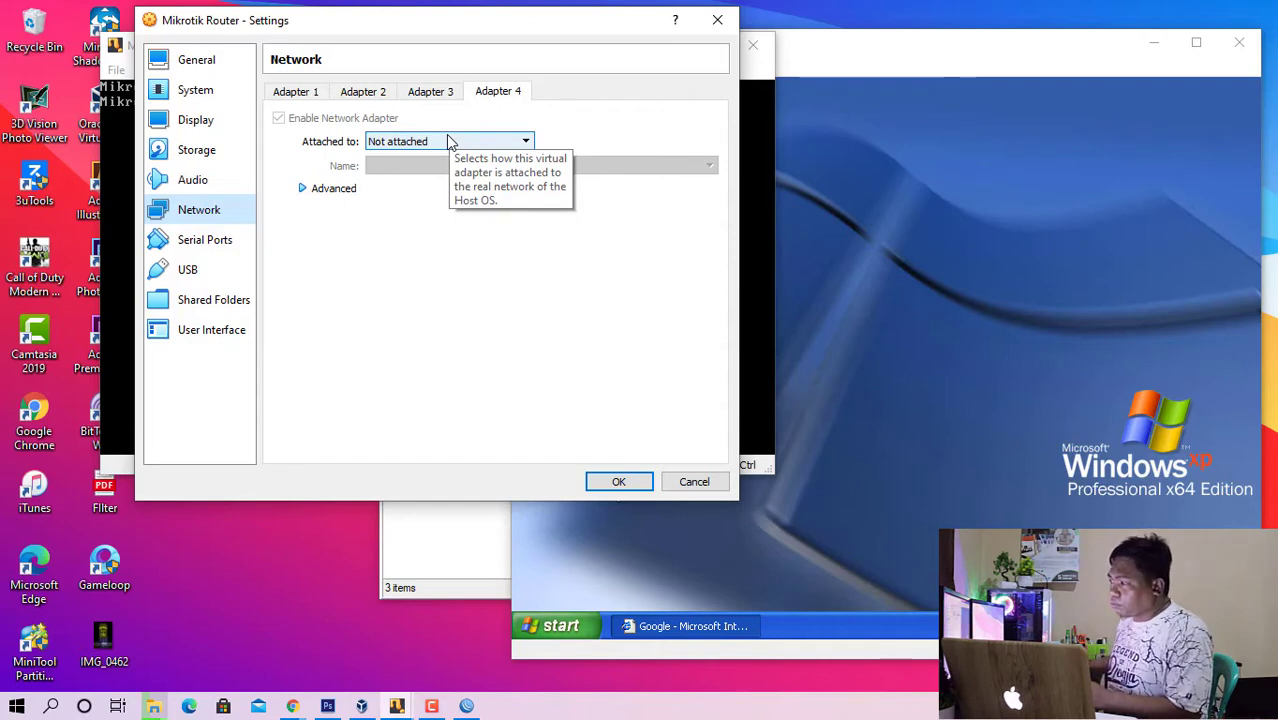
- Expand the advanced adapter options, compare Adapters 1 to 3, and examine the promiscuous mode choices for Adapter 3
{"action": "left_click", "coordinate": [360, 93]}
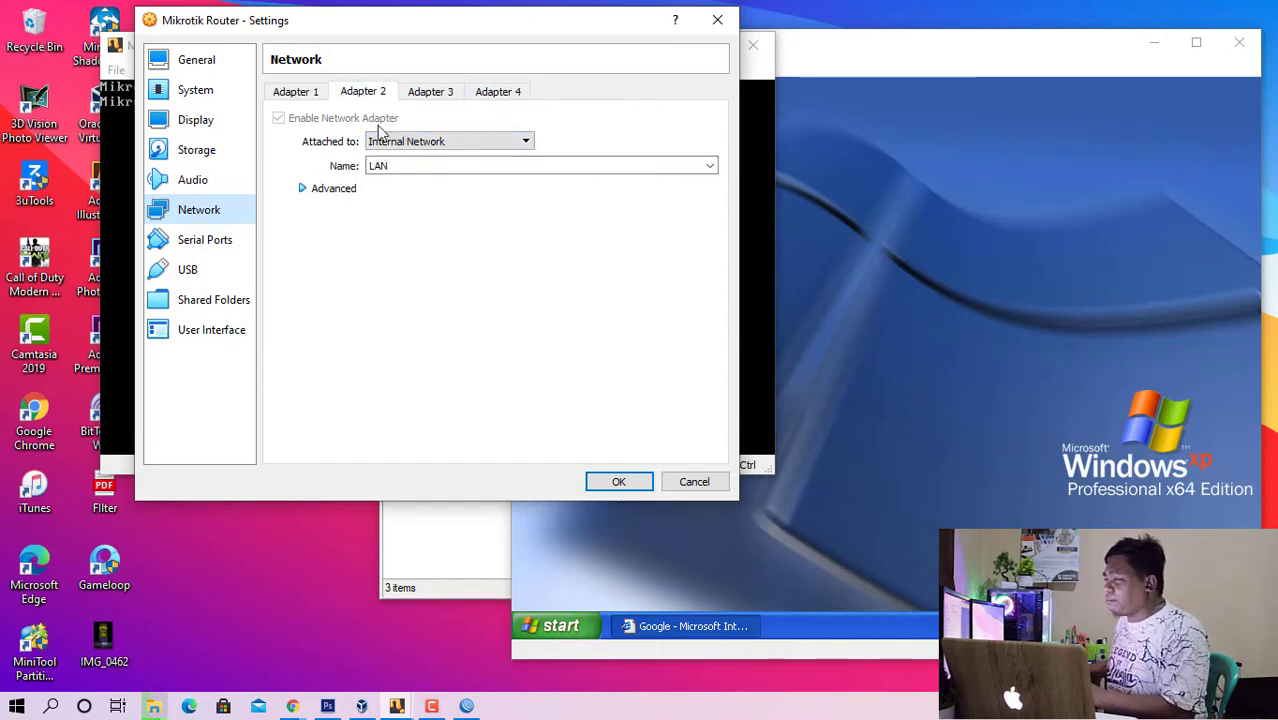
{"action": "left_click", "coordinate": [323, 190]}
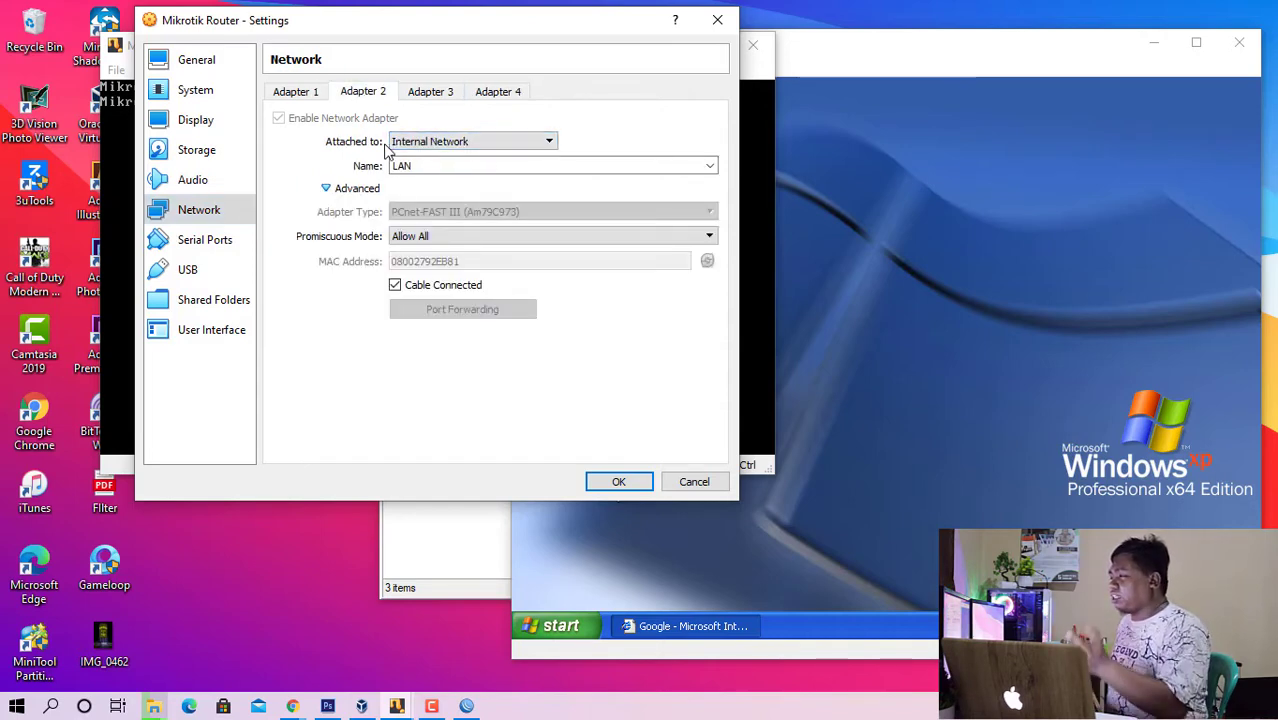
{"action": "left_click", "coordinate": [313, 95]}
{"action": "left_click", "coordinate": [357, 100]}
{"action": "left_click", "coordinate": [308, 97]}
{"action": "left_click", "coordinate": [352, 100]}
{"action": "left_click", "coordinate": [424, 98]}
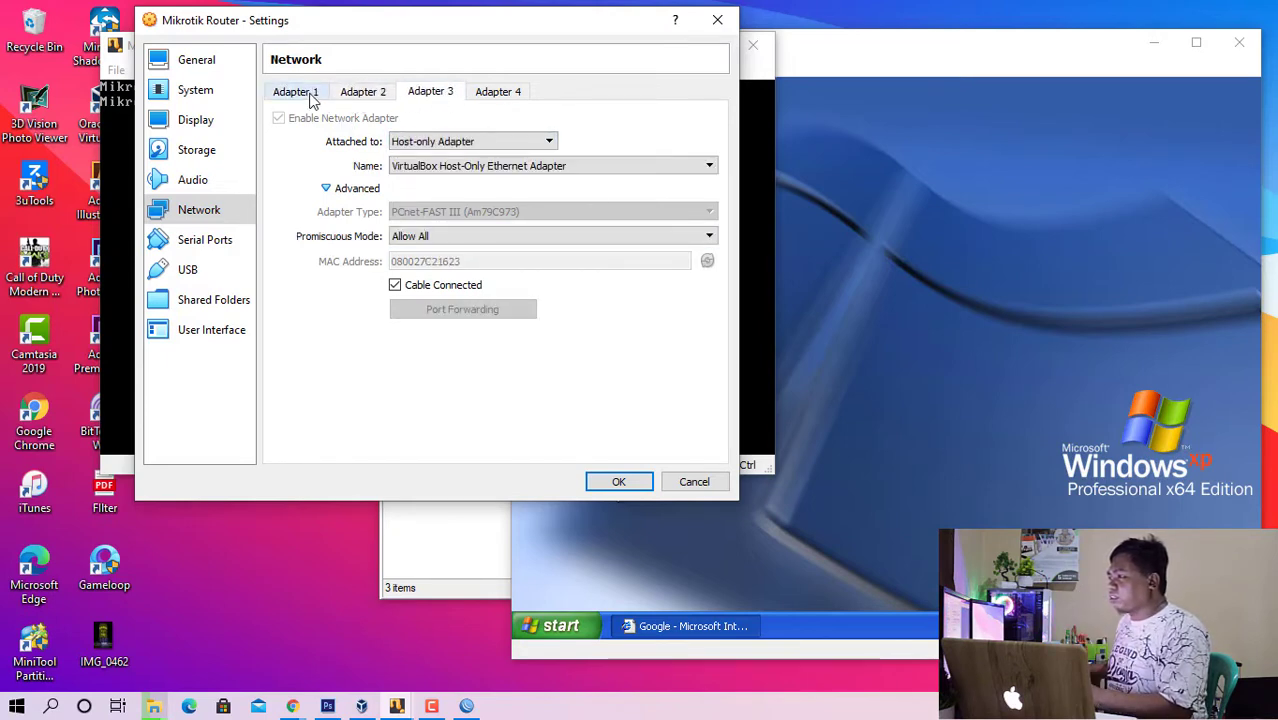
{"action": "left_click", "coordinate": [352, 98]}
{"action": "left_click", "coordinate": [427, 98]}
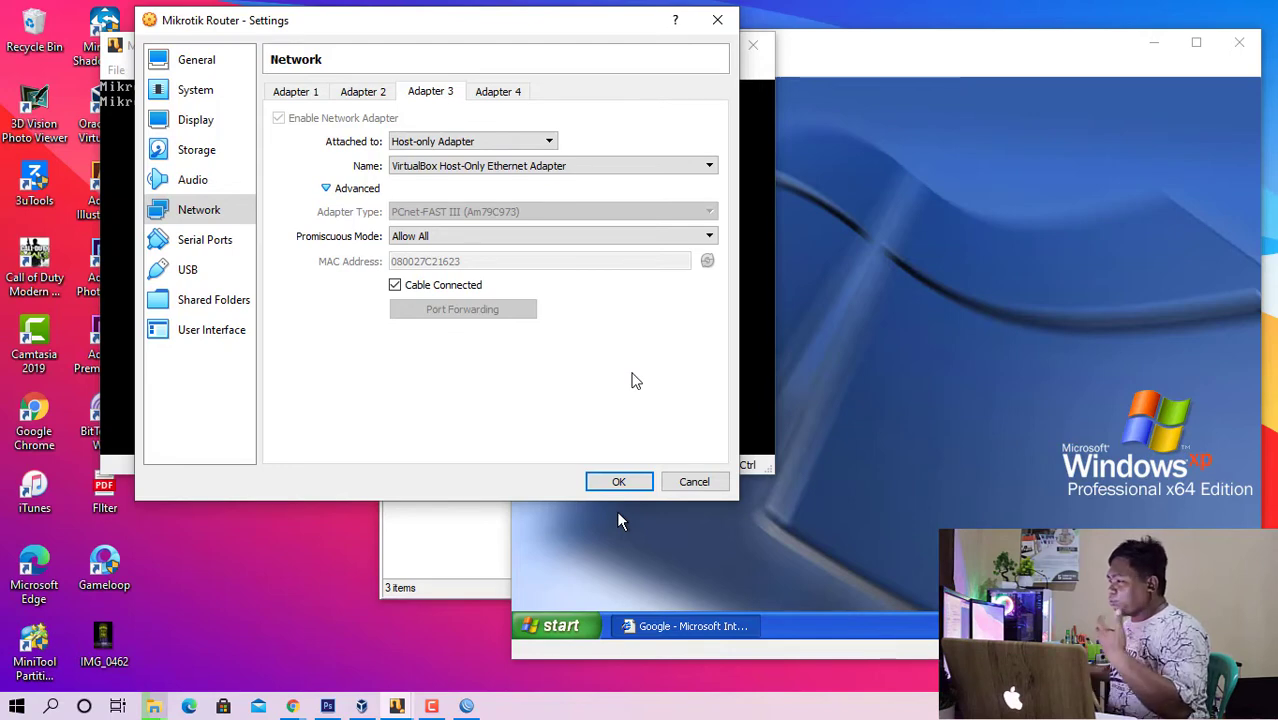
{"action": "left_click", "coordinate": [479, 240]}
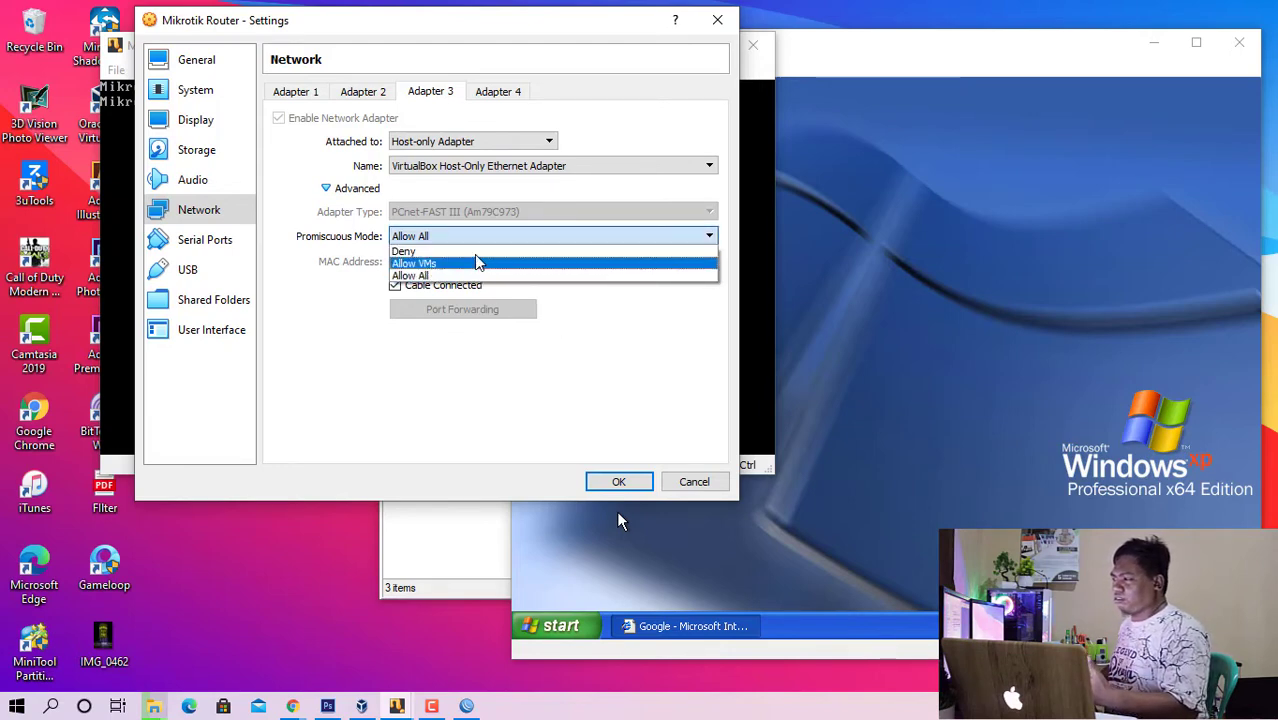
{"action": "left_click", "coordinate": [549, 386]}
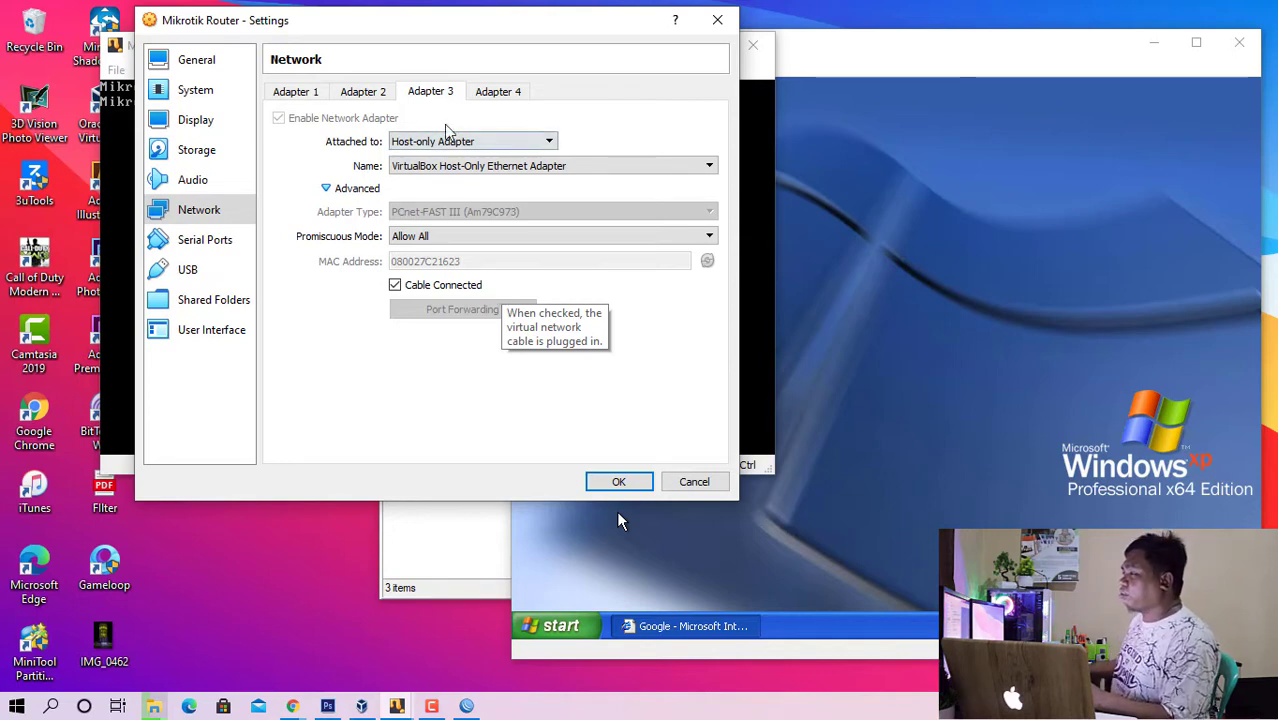
- Recheck the router's adapter attachments and Adapter 2's internal network name, and close the settings
{"action": "left_click", "coordinate": [365, 92]}
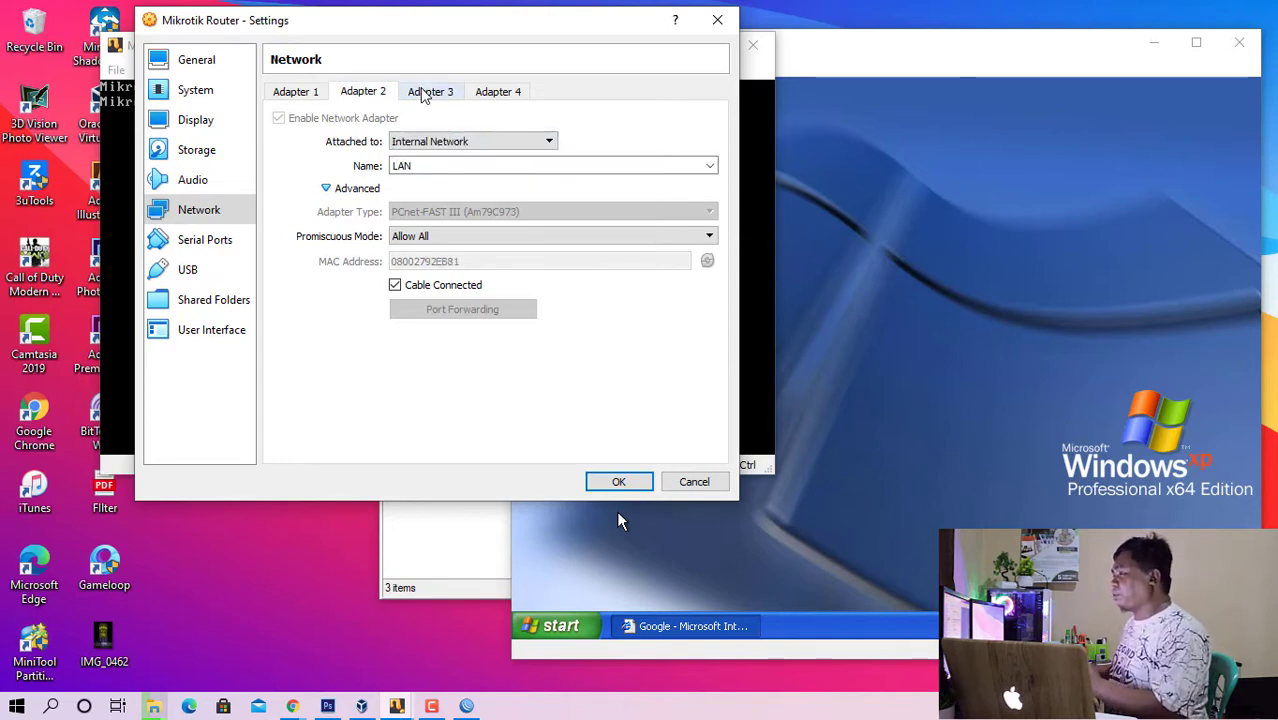
{"action": "left_click", "coordinate": [425, 93]}
{"action": "left_click", "coordinate": [310, 93]}
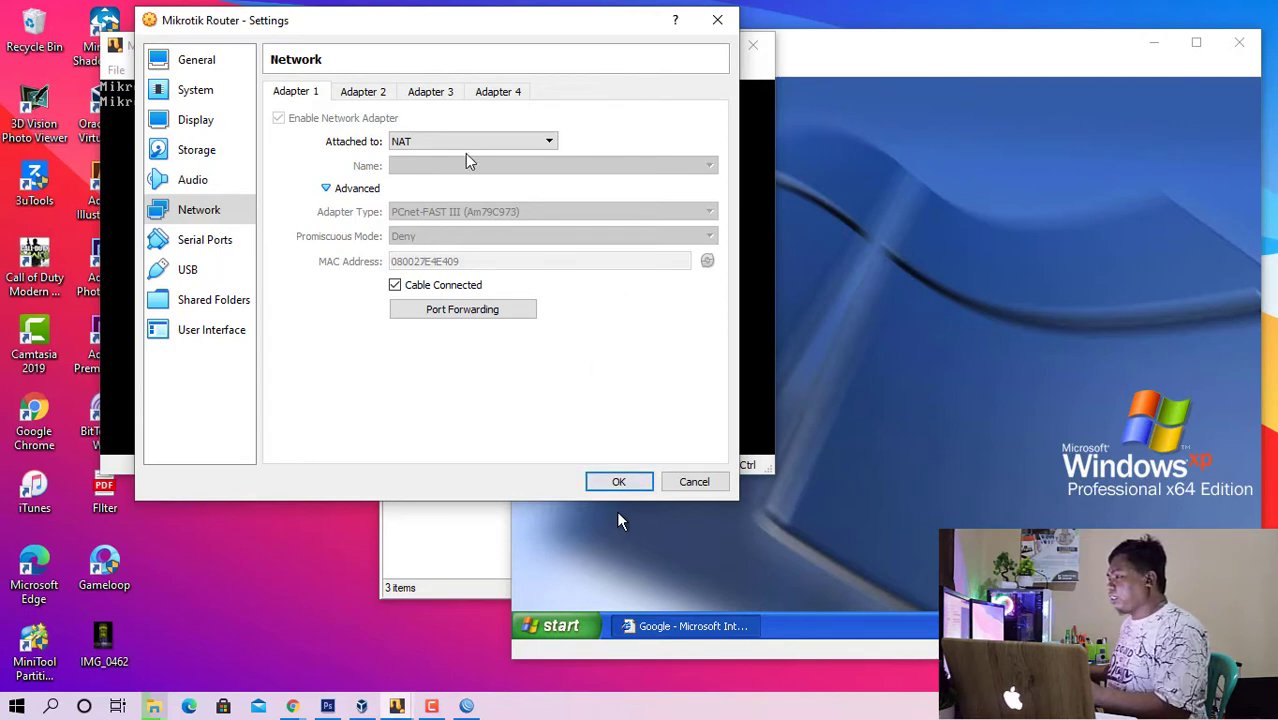
{"action": "left_click", "coordinate": [361, 91]}
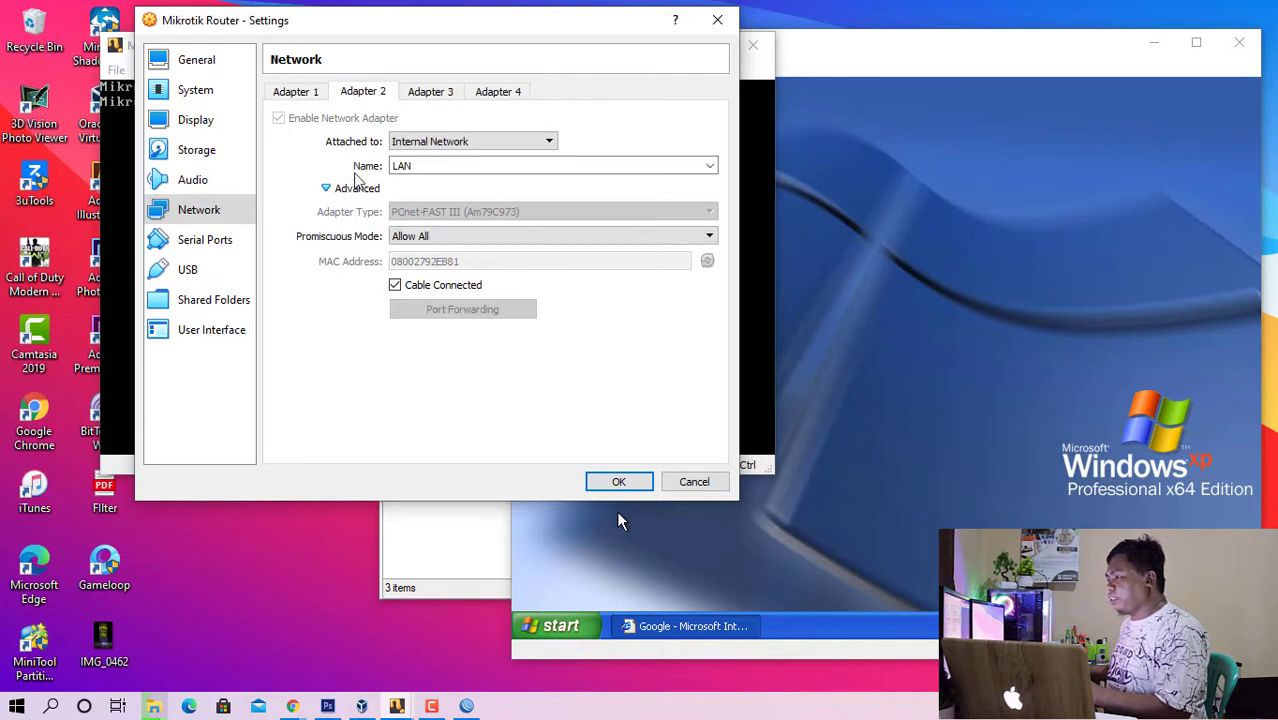
{"action": "left_click_drag", "start_coordinate": [446, 167], "coordinate": [305, 155]}
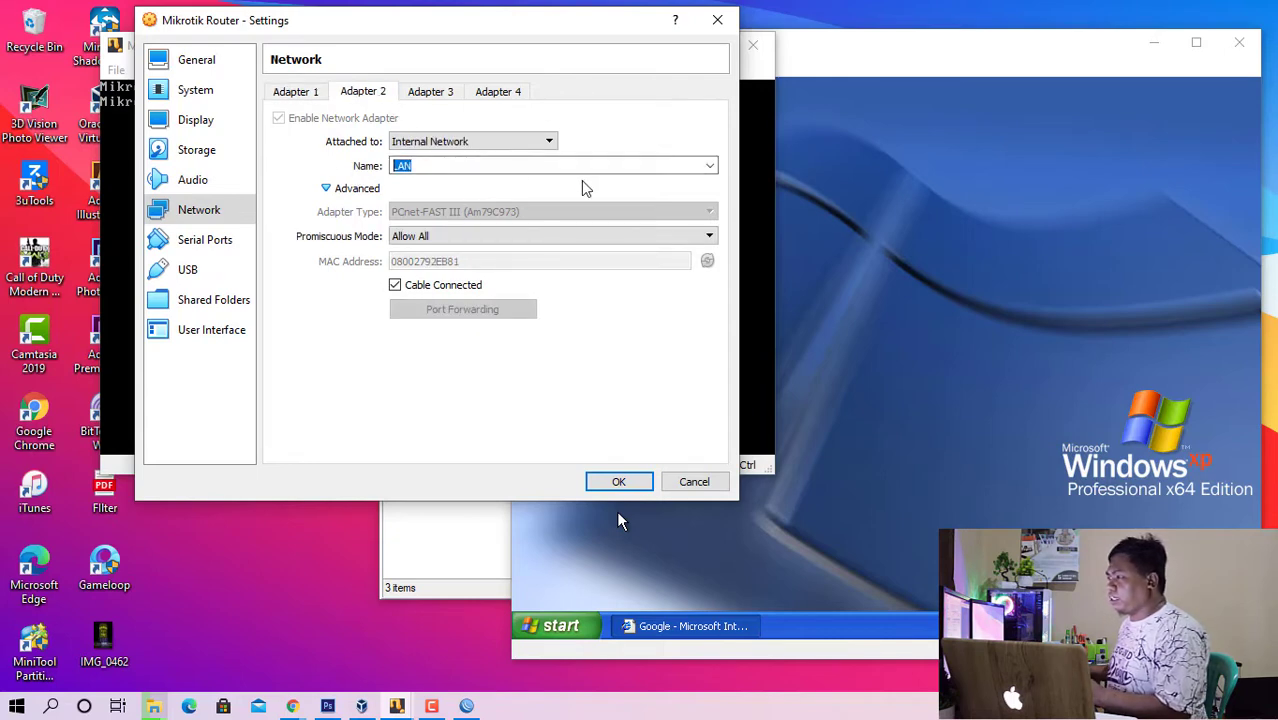
{"action": "key", "text": "Return"}
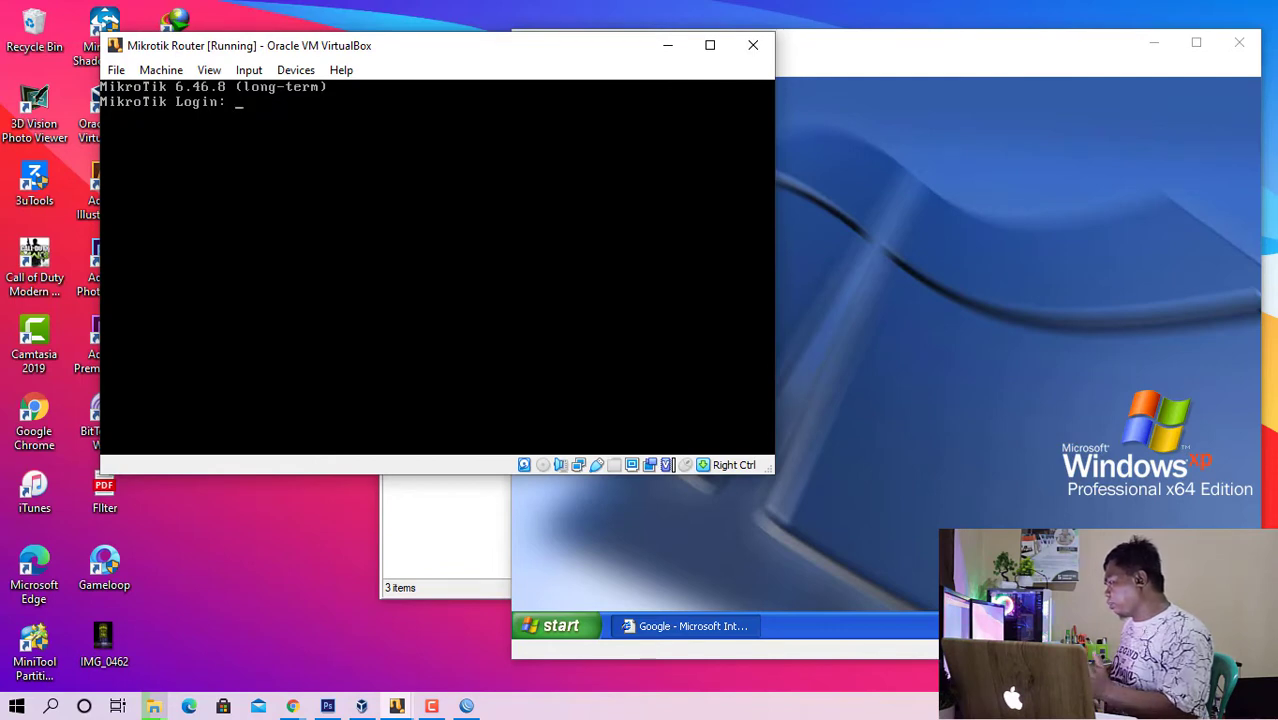
- Open the Windows XP machine's network settings, examine Adapter 1's attachment, network name and advanced options, and close the settings
{"action": "key", "text": "alt+Tab"}
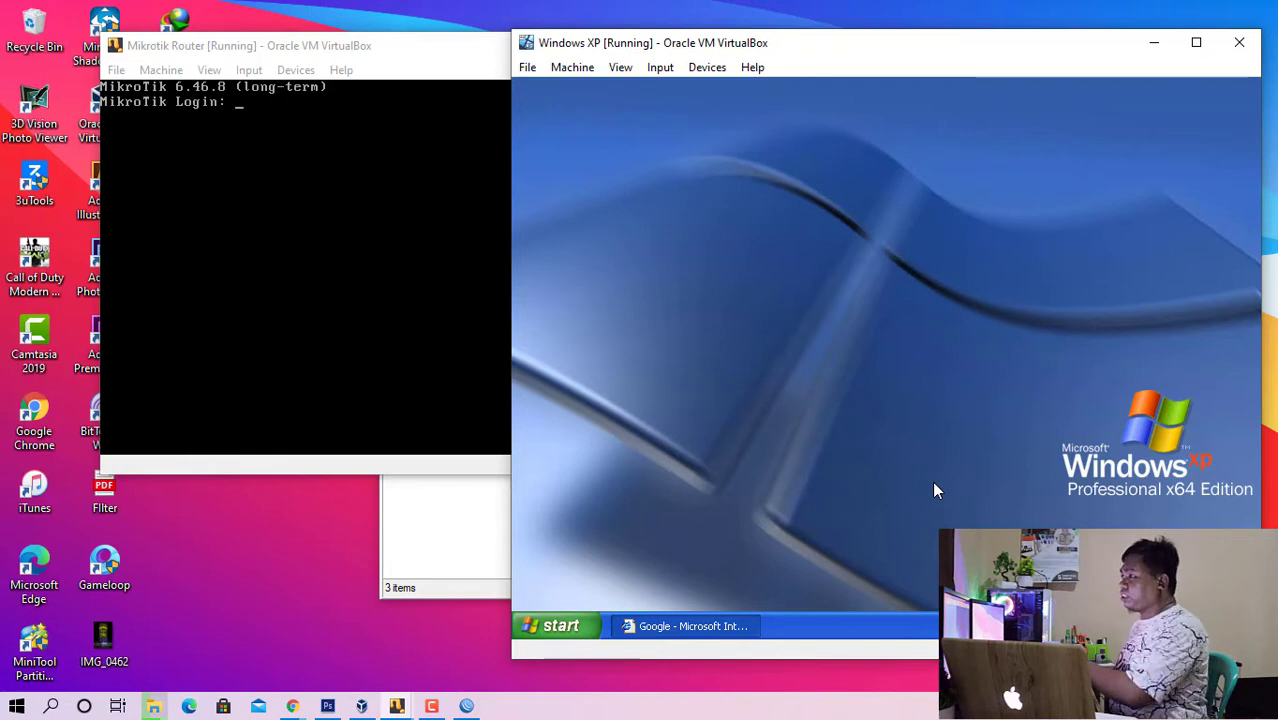
{"action": "right_click", "coordinate": [1090, 649]}
{"action": "left_click", "coordinate": [1122, 660]}
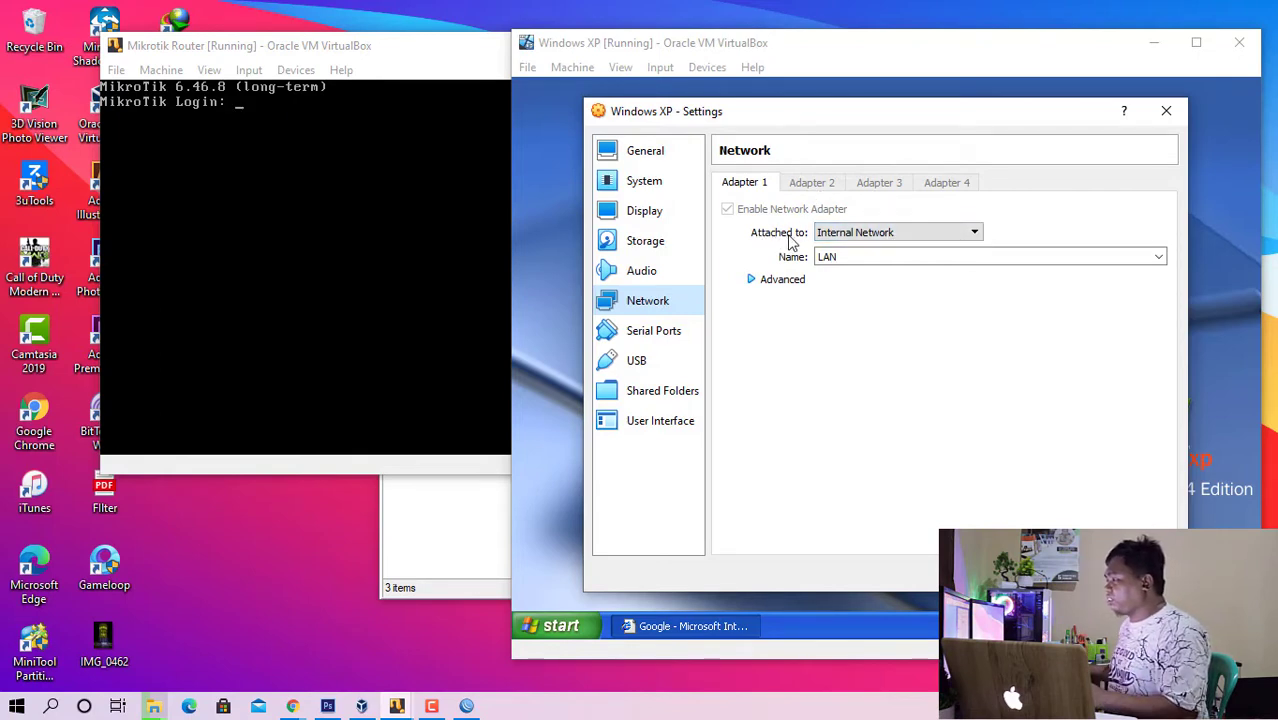
{"action": "left_click", "coordinate": [879, 262]}
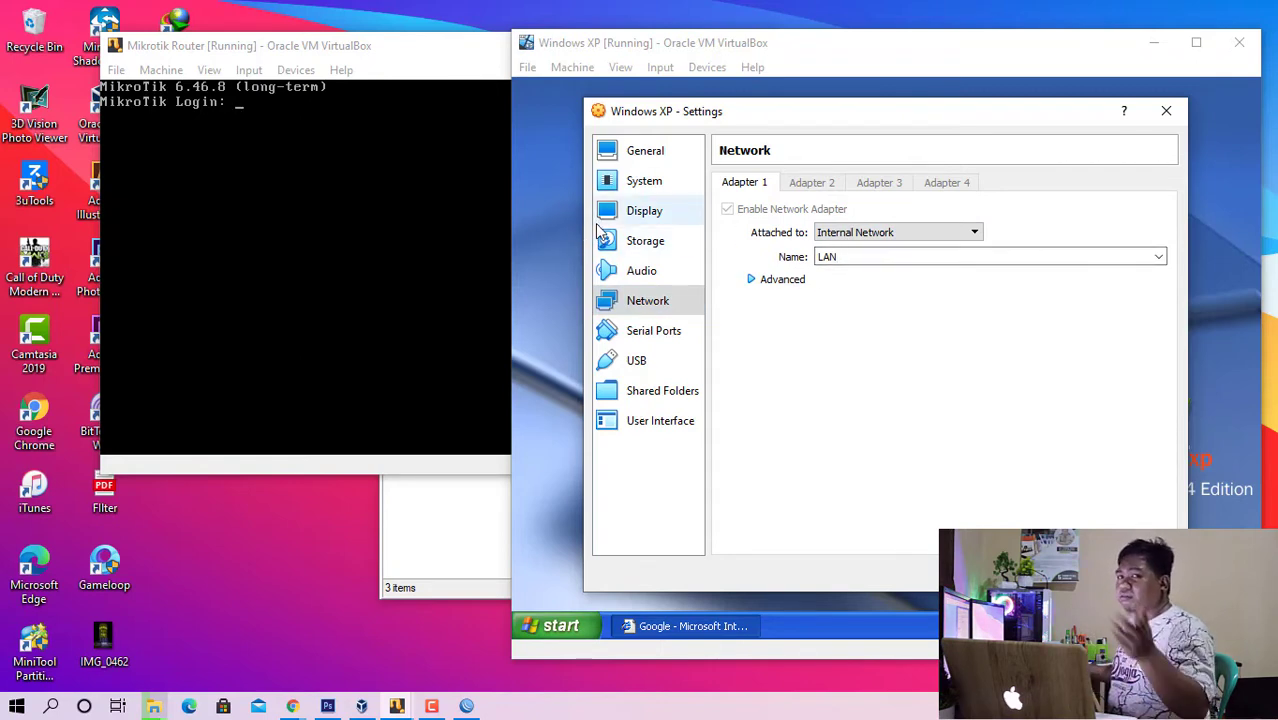
{"action": "left_click", "coordinate": [752, 279]}
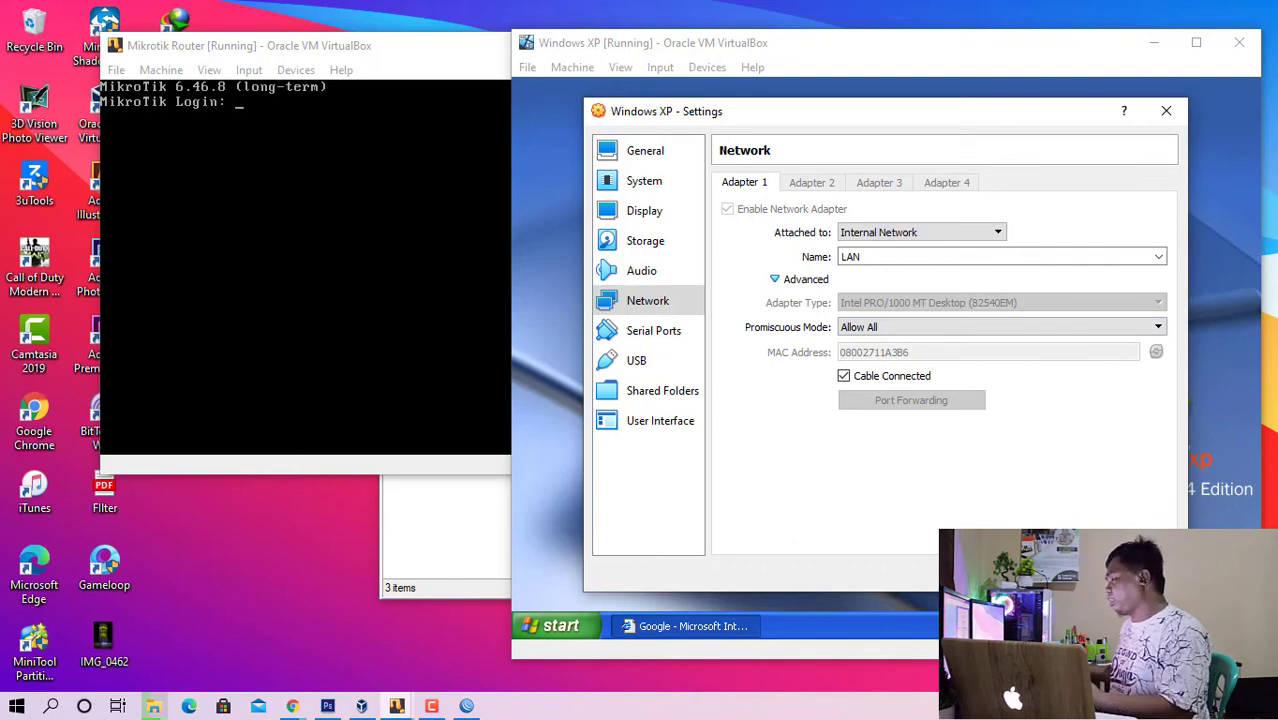
{"action": "key", "text": "Escape"}
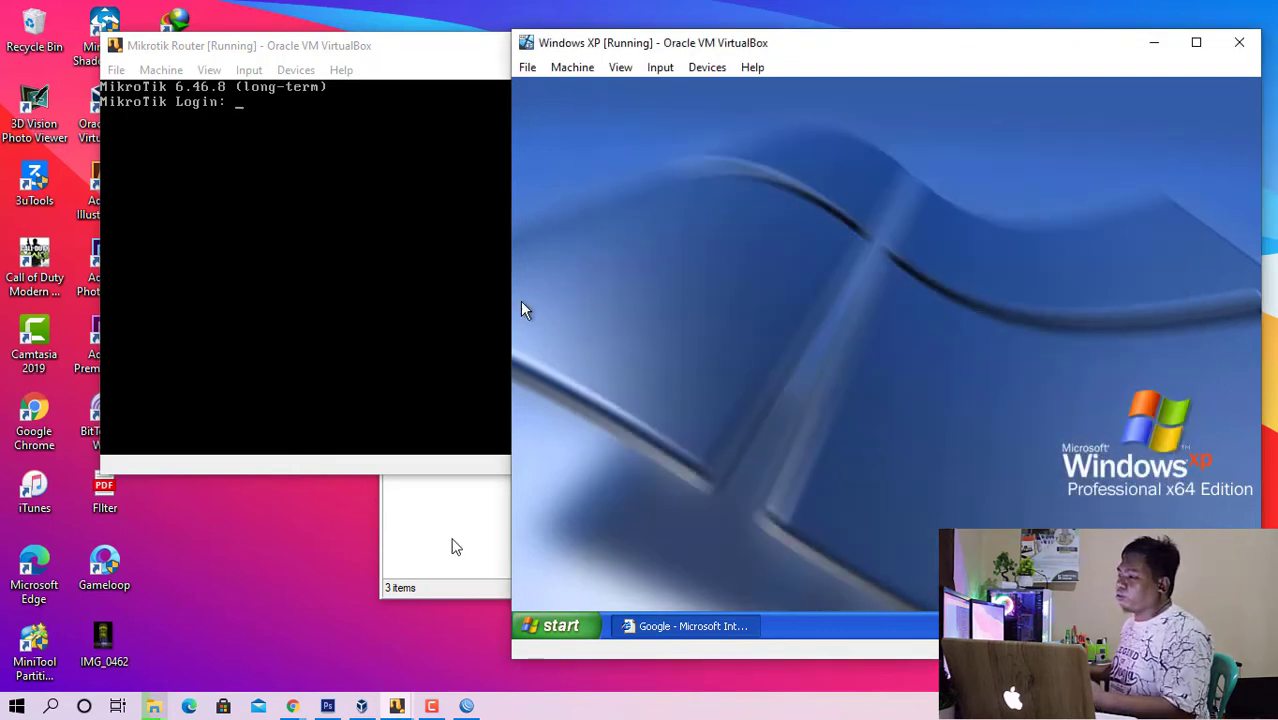
- Minimize the Mikrotik Router console and arrange the WinBox window in front of the Windows XP machine's window
{"action": "left_click", "coordinate": [451, 542]}
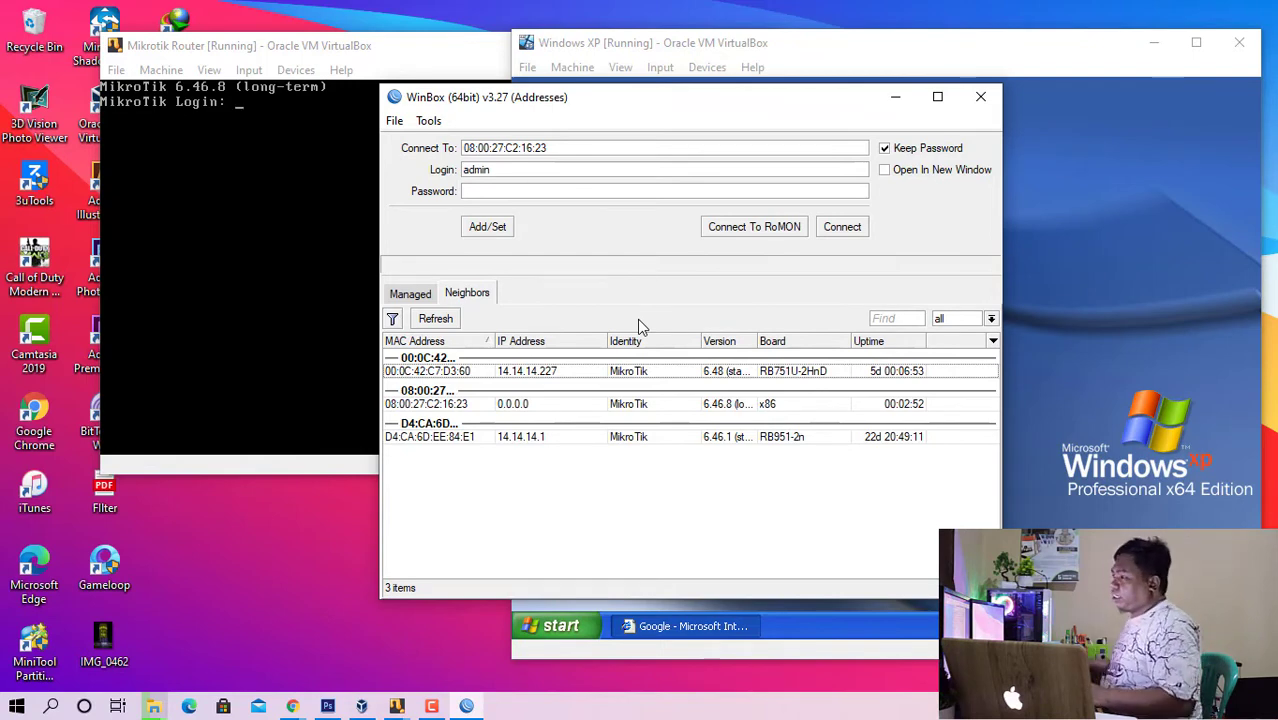
{"action": "left_click", "coordinate": [328, 46]}
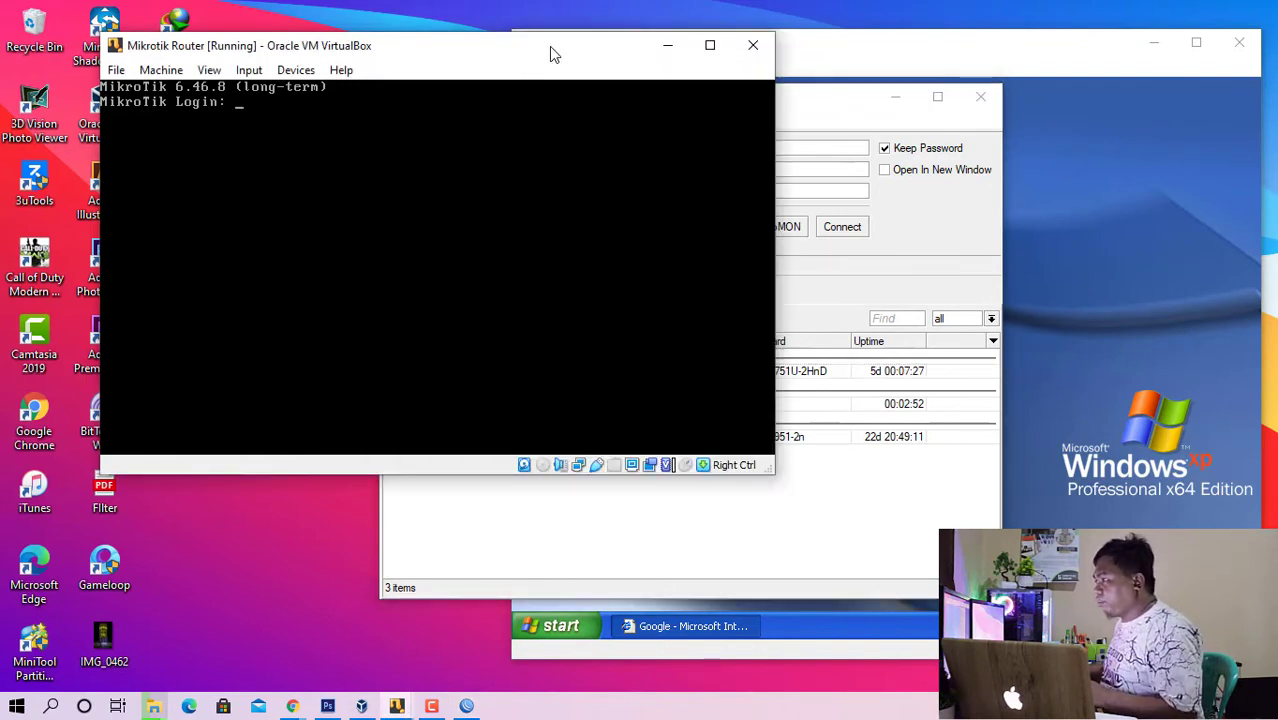
{"action": "left_click", "coordinate": [660, 47]}
{"action": "left_click_drag", "start_coordinate": [715, 45], "coordinate": [378, 48]}
{"action": "left_click", "coordinate": [999, 160]}
{"action": "left_click_drag", "start_coordinate": [710, 100], "coordinate": [539, 83]}
- Connect to the x86 MikroTik neighbor 08:00:27:C2:16:23 as admin in WinBox and dismiss the software key notice
{"action": "left_click", "coordinate": [588, 385]}
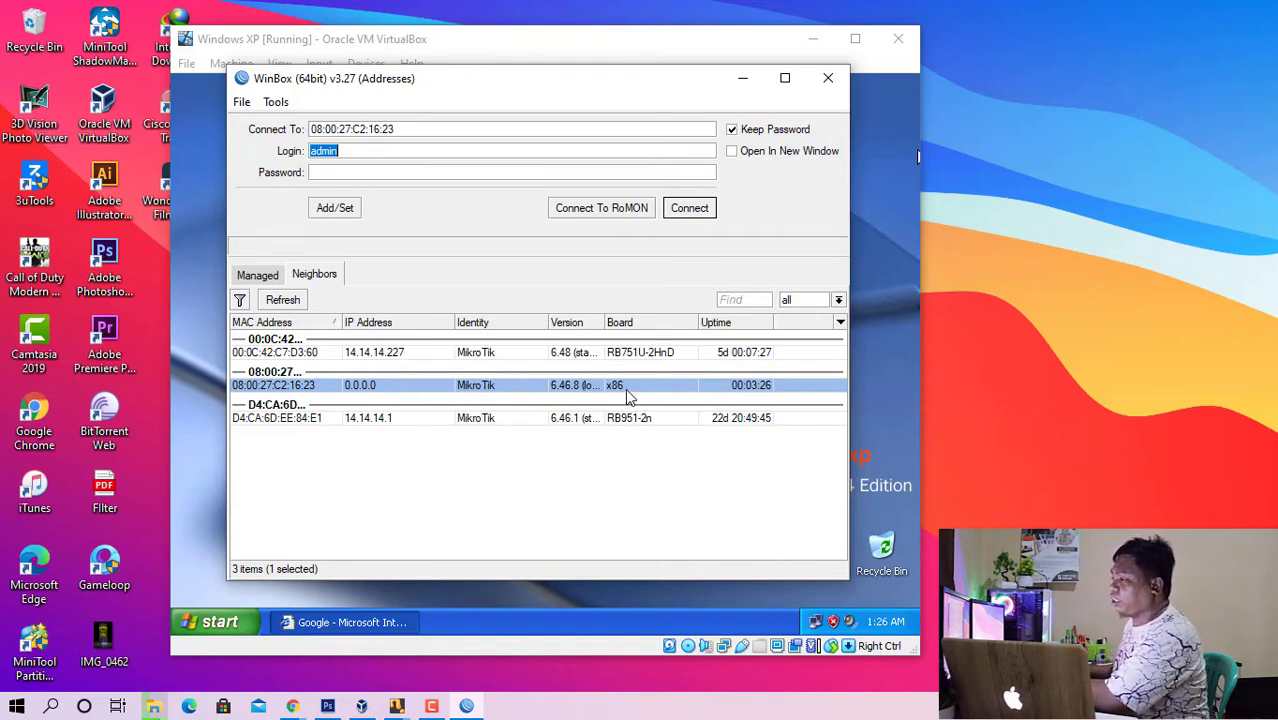
{"action": "left_click", "coordinate": [329, 359]}
{"action": "left_click", "coordinate": [331, 418]}
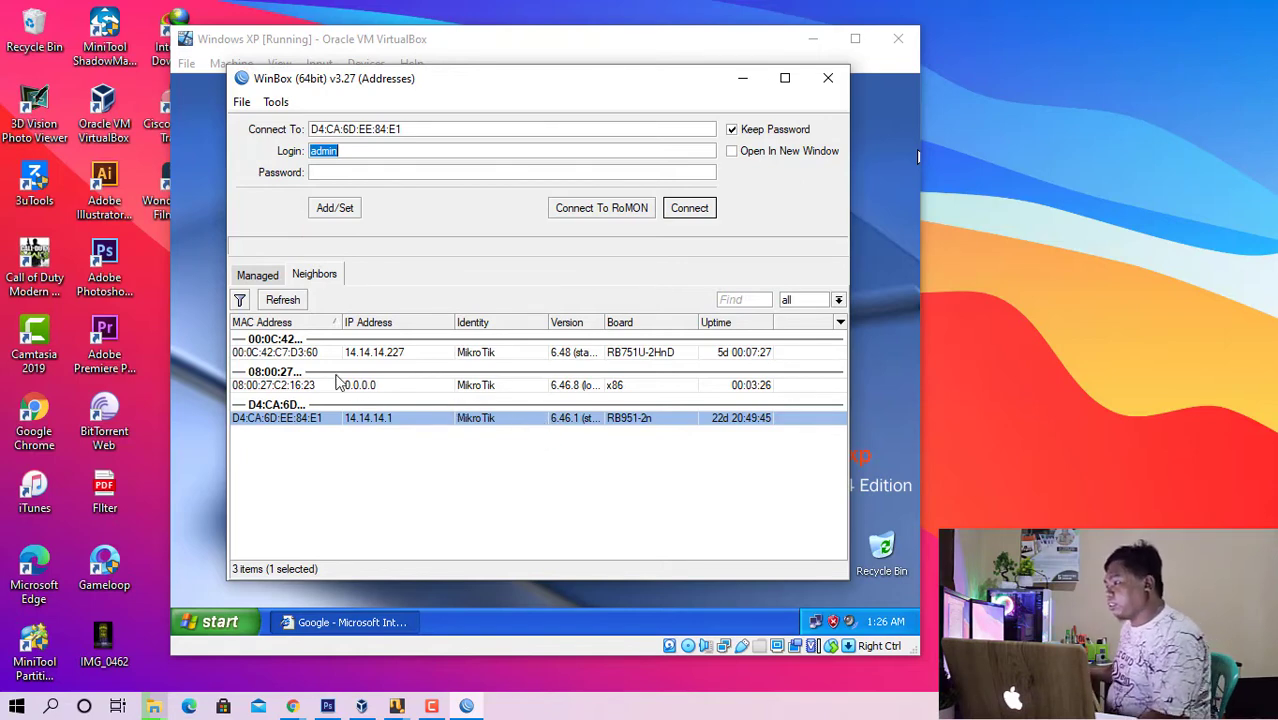
{"action": "left_click", "coordinate": [300, 386]}
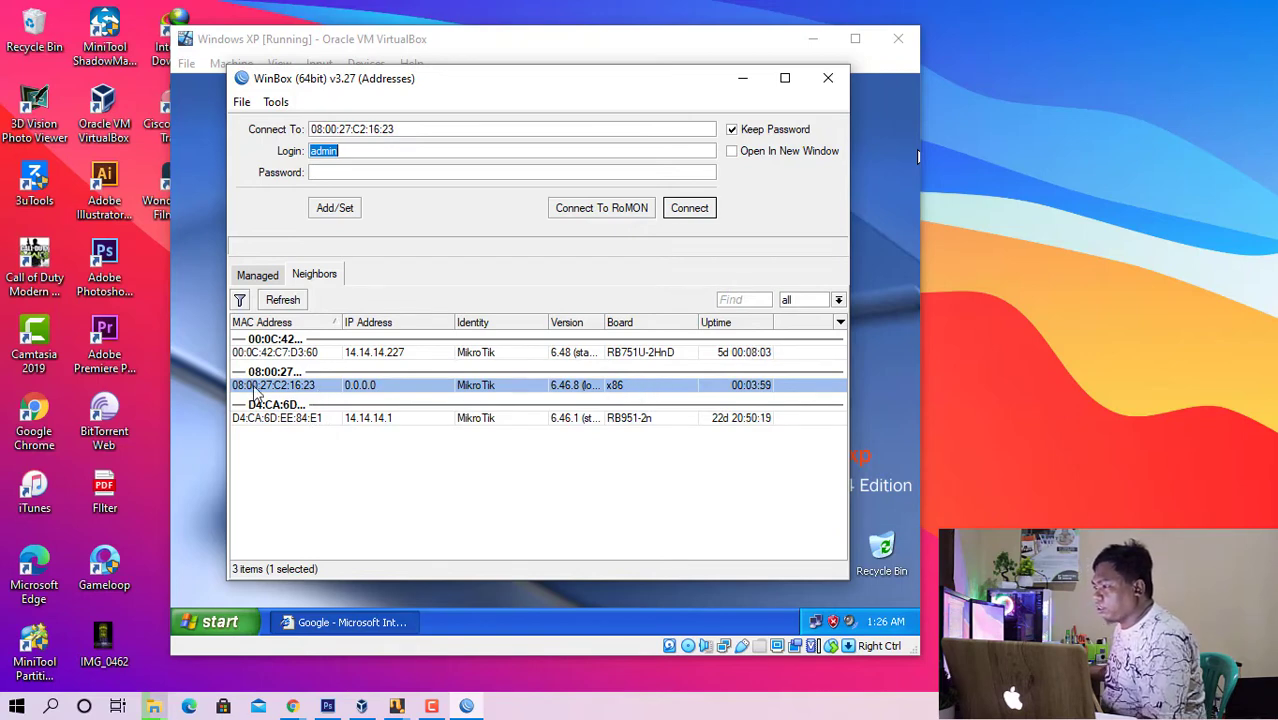
{"action": "left_click", "coordinate": [689, 208]}
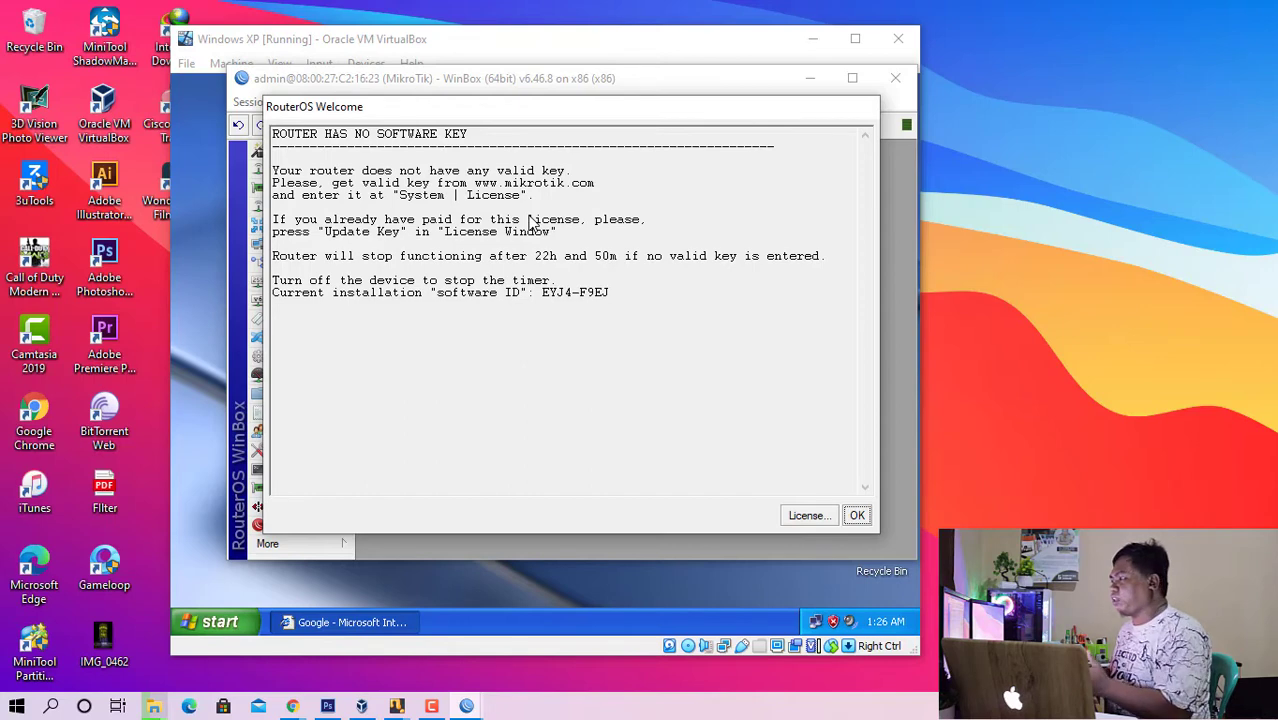
{"action": "left_click", "coordinate": [857, 515]}
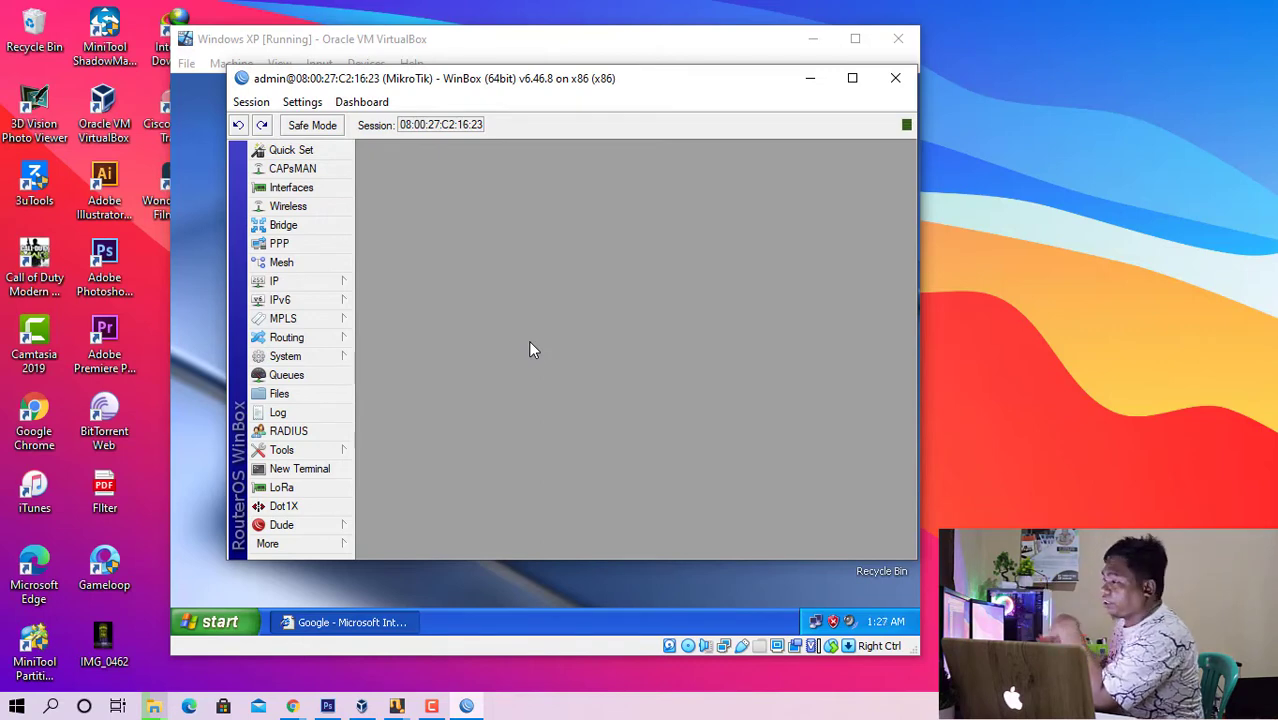
- Add a DHCP client on interface ether1 with peer DNS, peer NTP and the default route enabled
{"action": "left_click", "coordinate": [321, 284]}
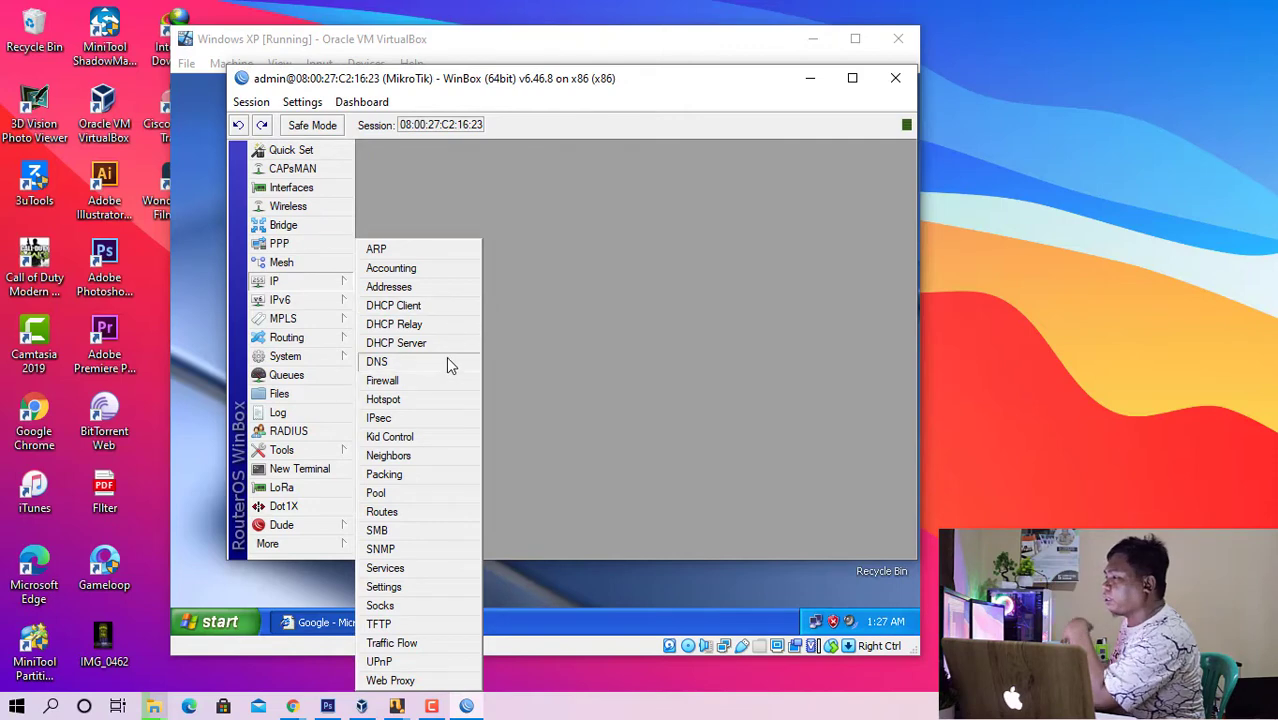
{"action": "left_click", "coordinate": [446, 312]}
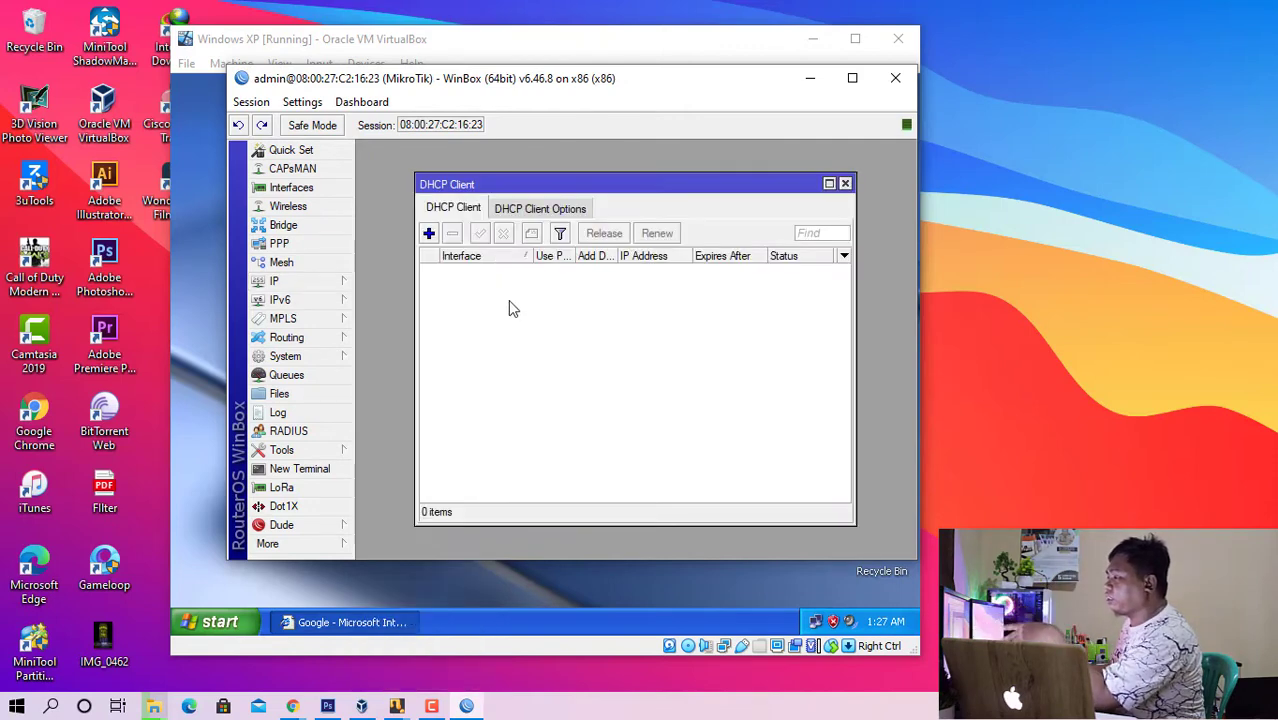
{"action": "left_click", "coordinate": [429, 234]}
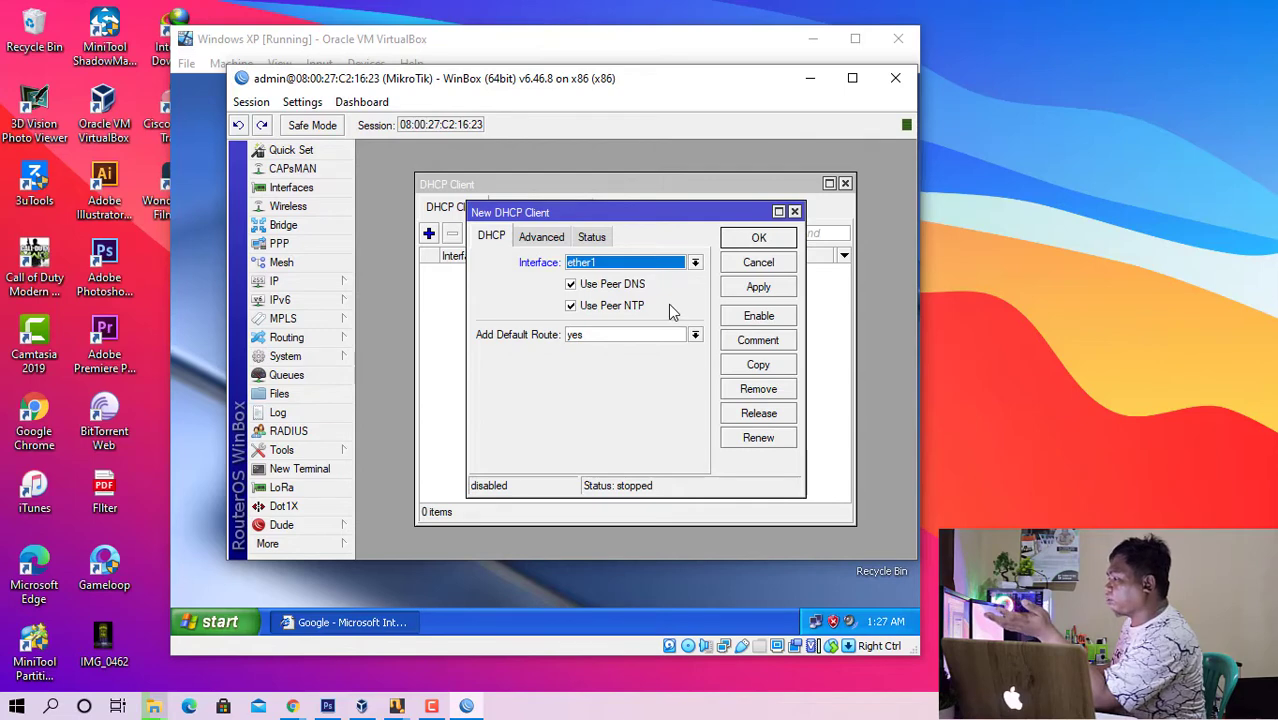
{"action": "left_click", "coordinate": [746, 247]}
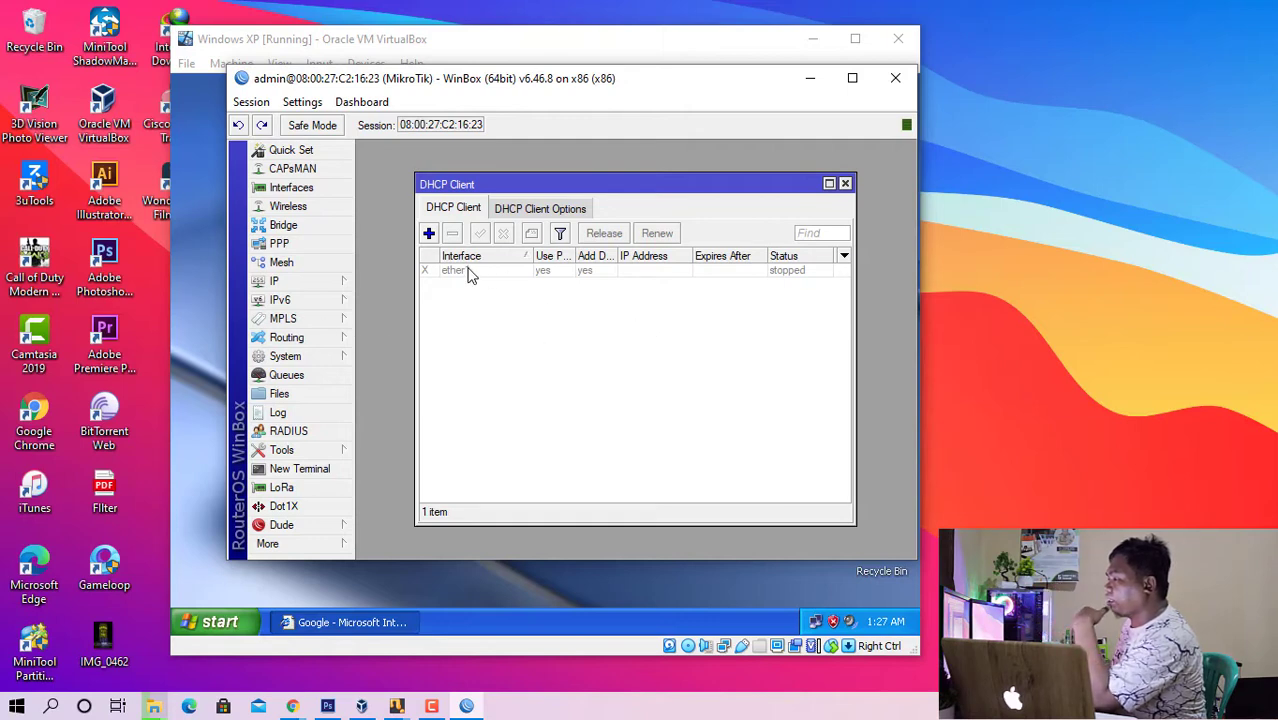
- Enable the ether1 DHCP client, check its address and status, and close the DHCP client list
{"action": "left_click", "coordinate": [470, 272]}
{"action": "left_click", "coordinate": [528, 316]}
{"action": "left_click", "coordinate": [468, 276]}
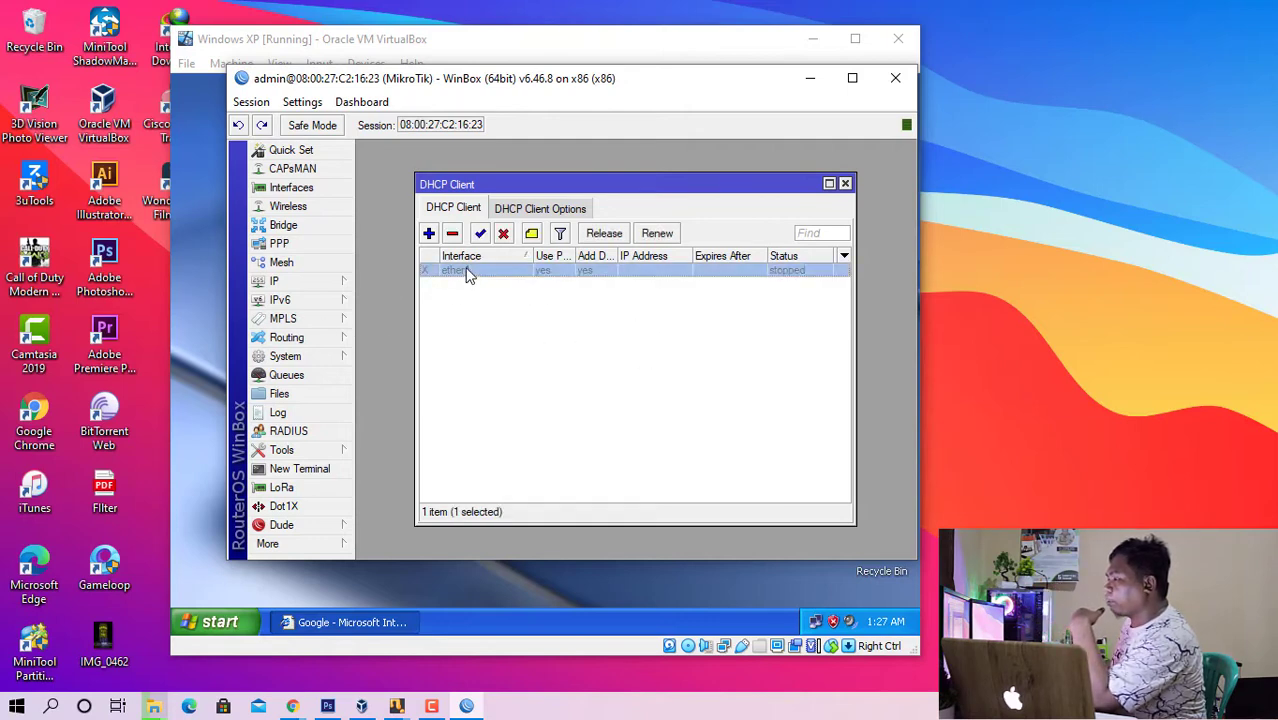
{"action": "left_click", "coordinate": [479, 298]}
{"action": "left_click", "coordinate": [460, 276]}
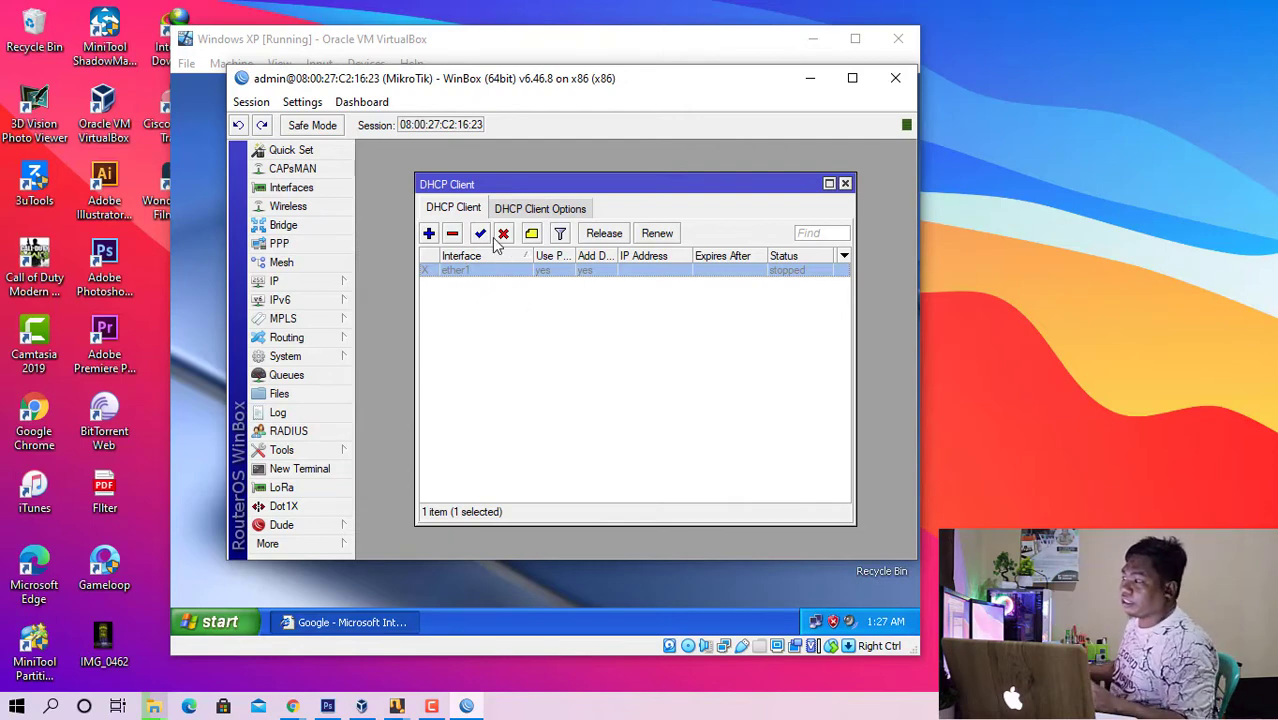
{"action": "left_click", "coordinate": [480, 234]}
{"action": "left_click", "coordinate": [522, 306]}
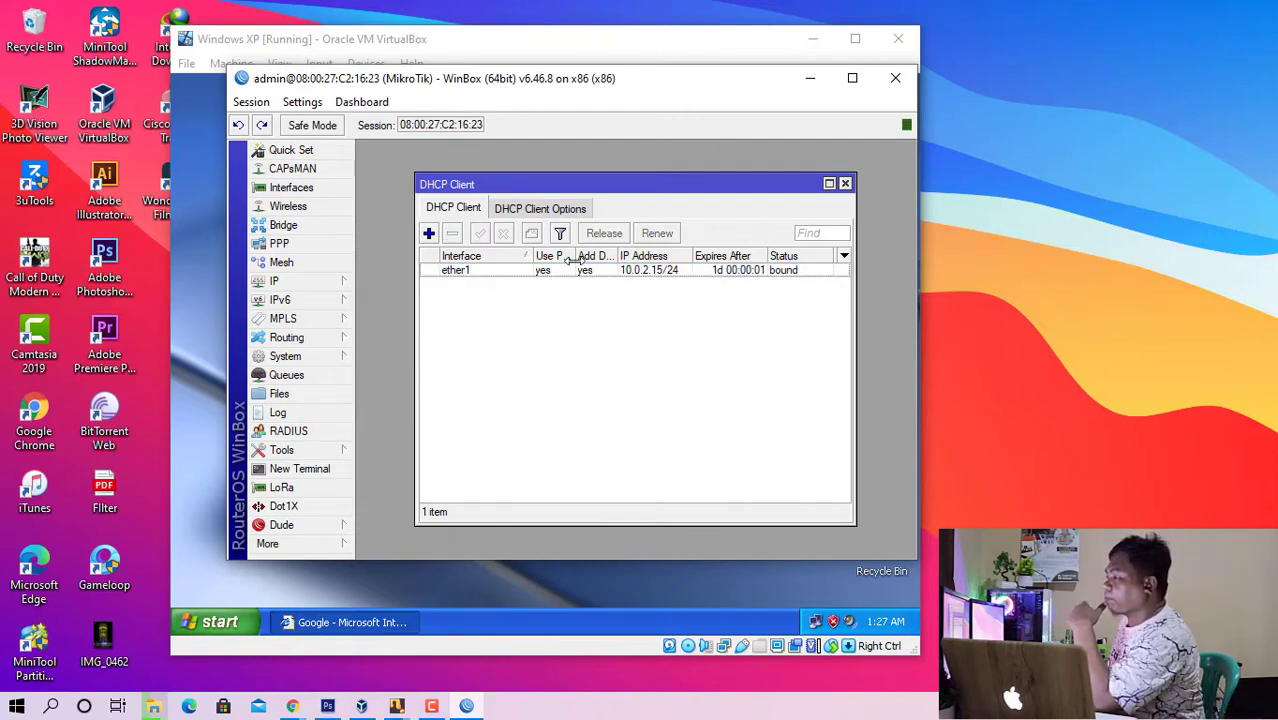
{"action": "left_click", "coordinate": [706, 274]}
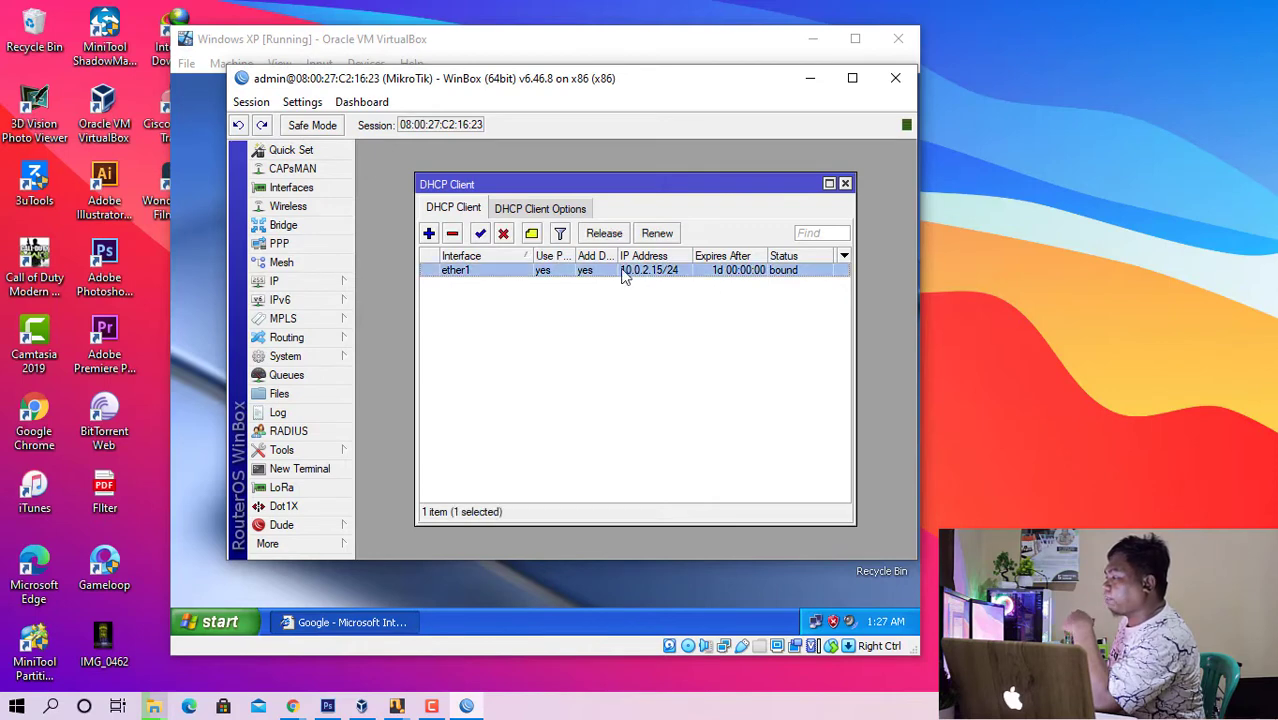
{"action": "left_click", "coordinate": [845, 185]}
- Allow remote requests in the router's DNS settings and save them
{"action": "left_click", "coordinate": [290, 281]}
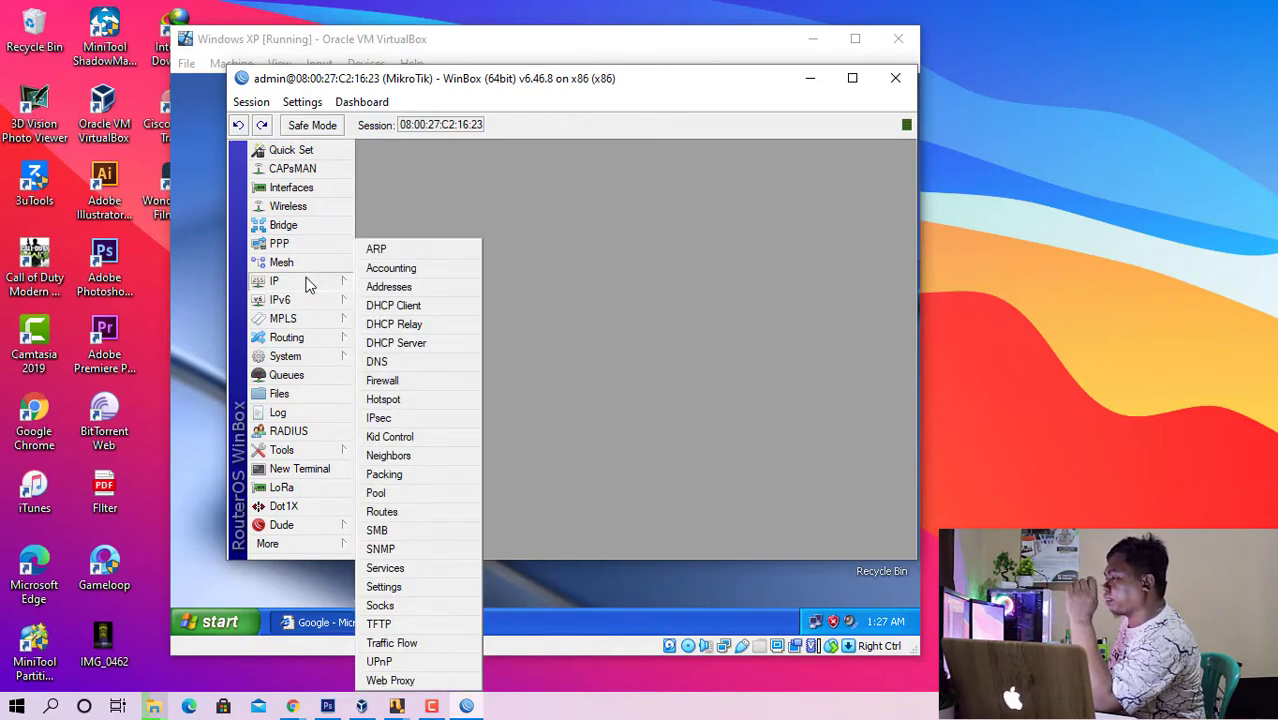
{"action": "left_click", "coordinate": [414, 361]}
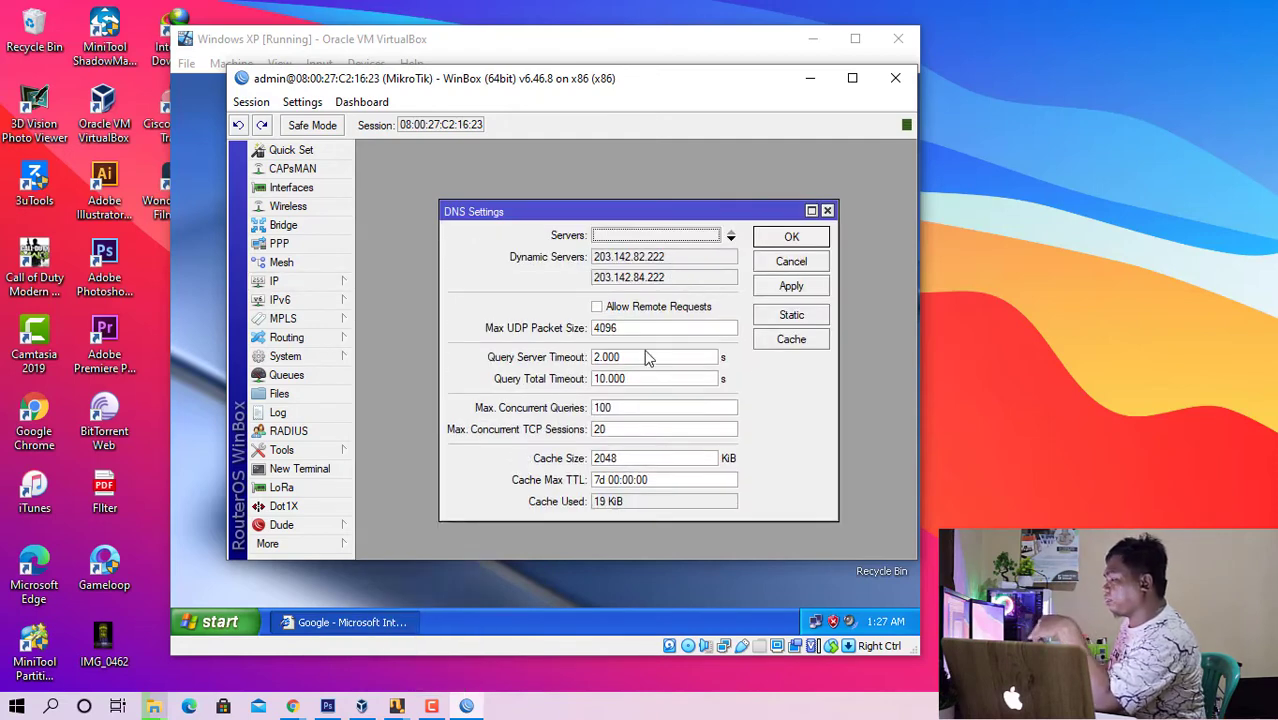
{"action": "left_click", "coordinate": [602, 314]}
{"action": "left_click", "coordinate": [803, 240]}
- Start a new firewall NAT rule with chain srcnat and out interface ether1
{"action": "left_click", "coordinate": [305, 282]}
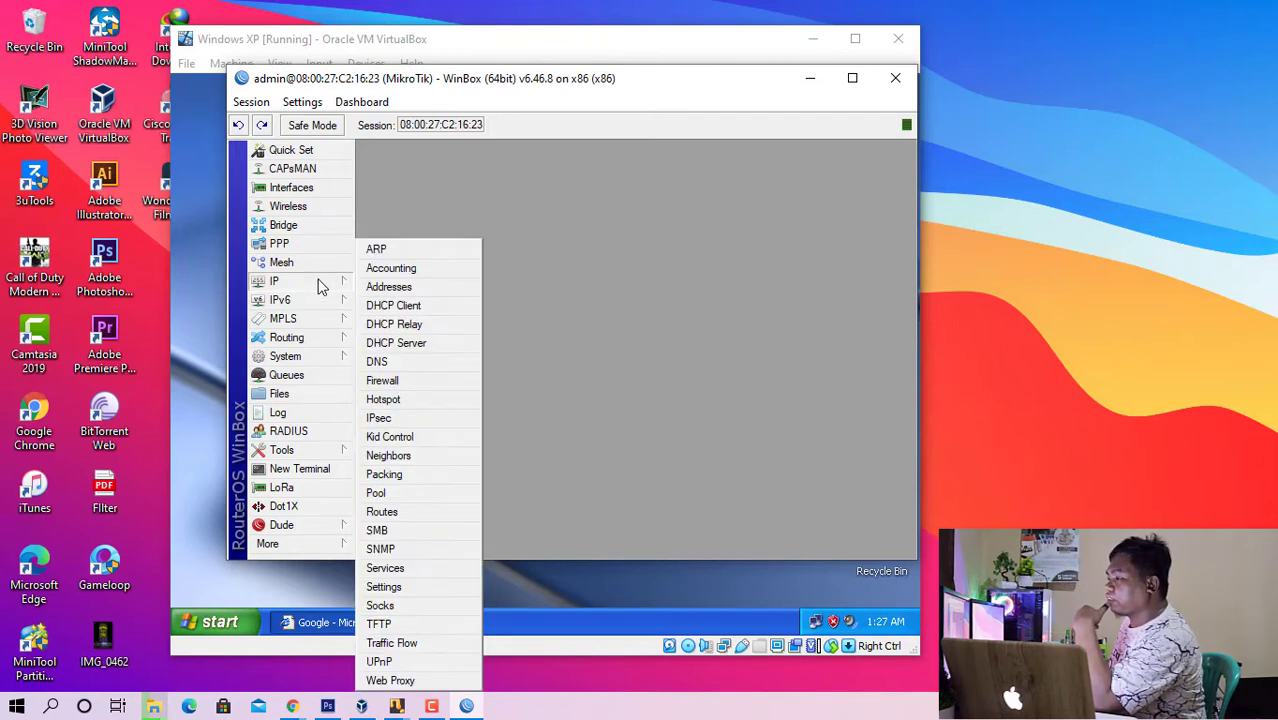
{"action": "left_click", "coordinate": [445, 381]}
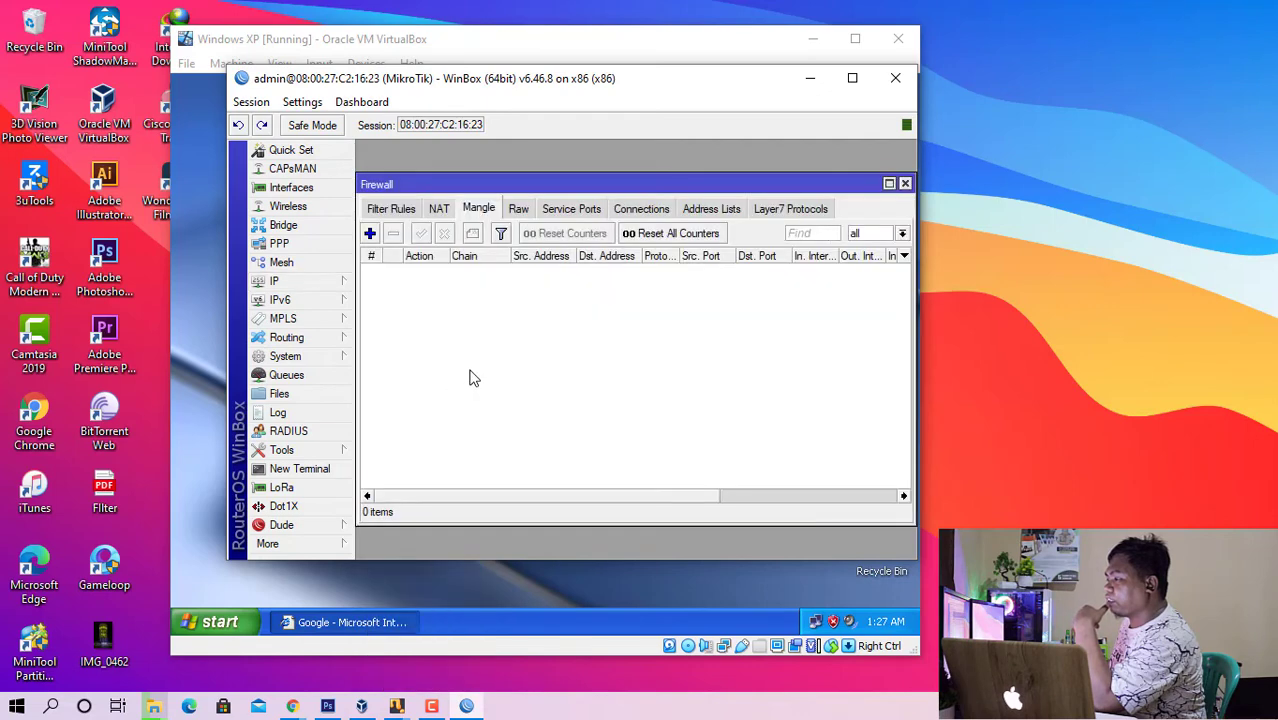
{"action": "left_click", "coordinate": [438, 209]}
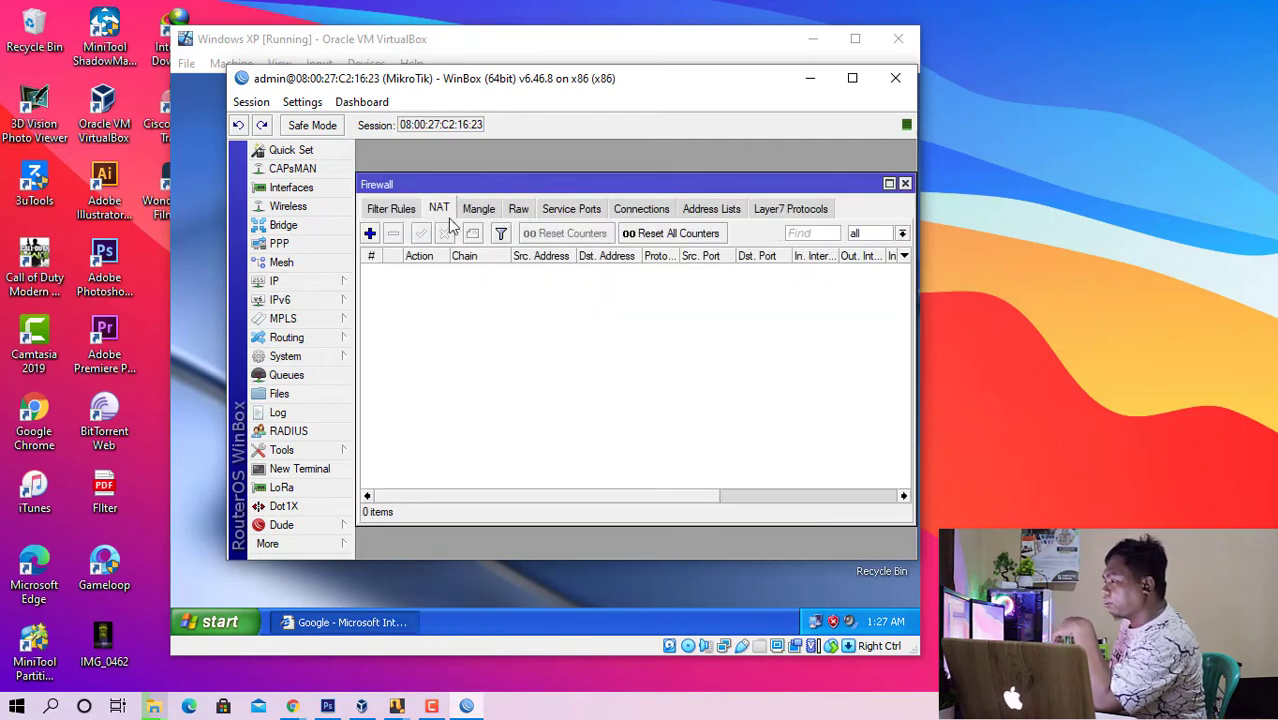
{"action": "left_click", "coordinate": [370, 233]}
{"action": "left_click", "coordinate": [499, 178]}
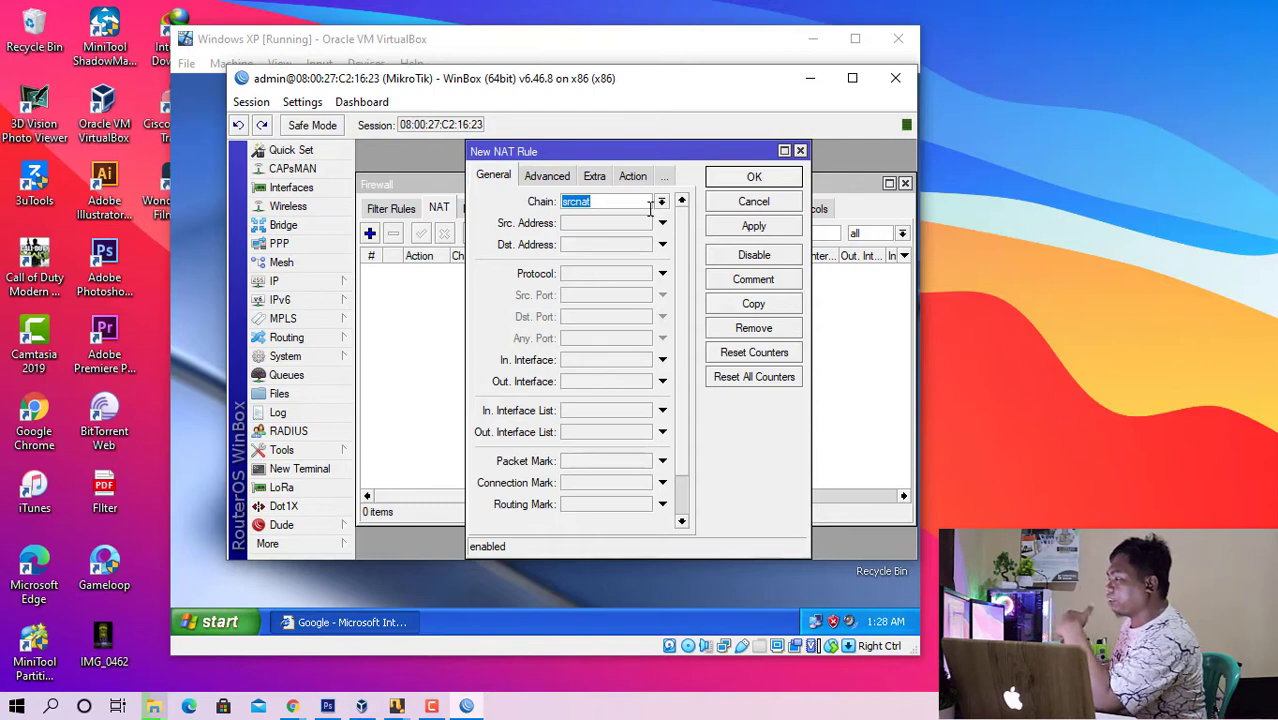
{"action": "left_click", "coordinate": [626, 381]}
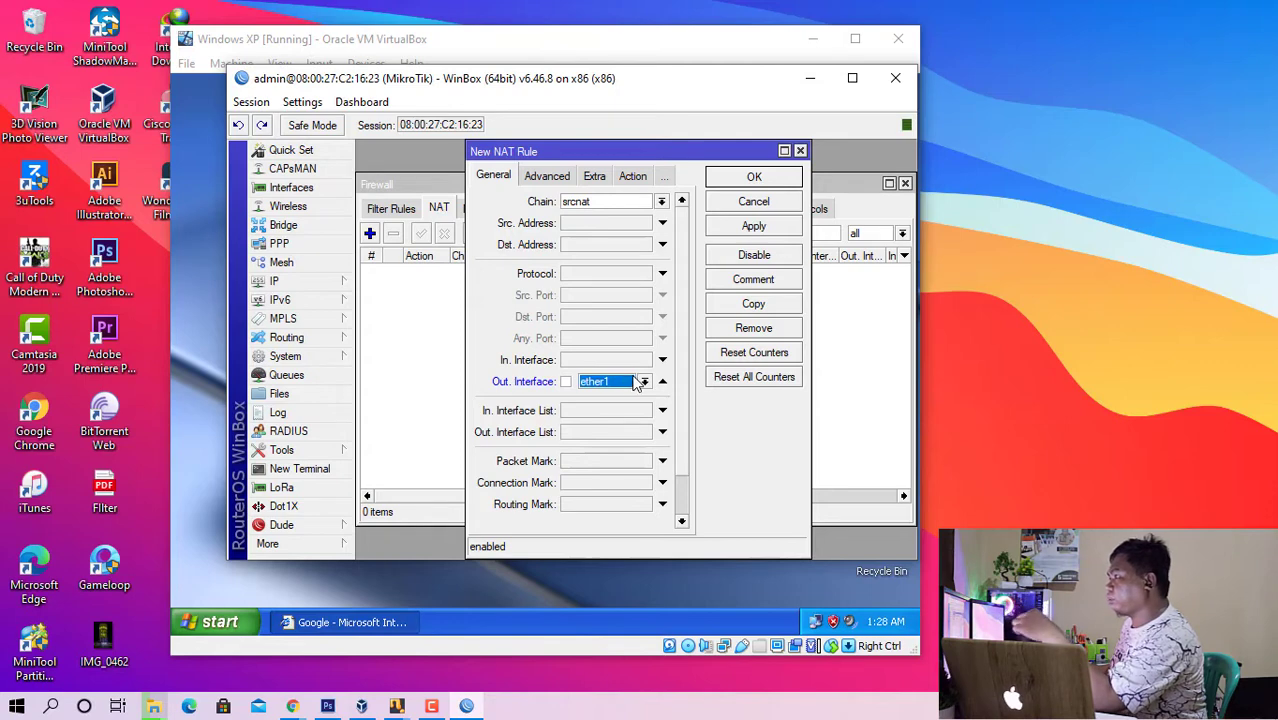
- Set the new NAT rule's action to masquerade and save the rule
{"action": "left_click", "coordinate": [592, 177]}
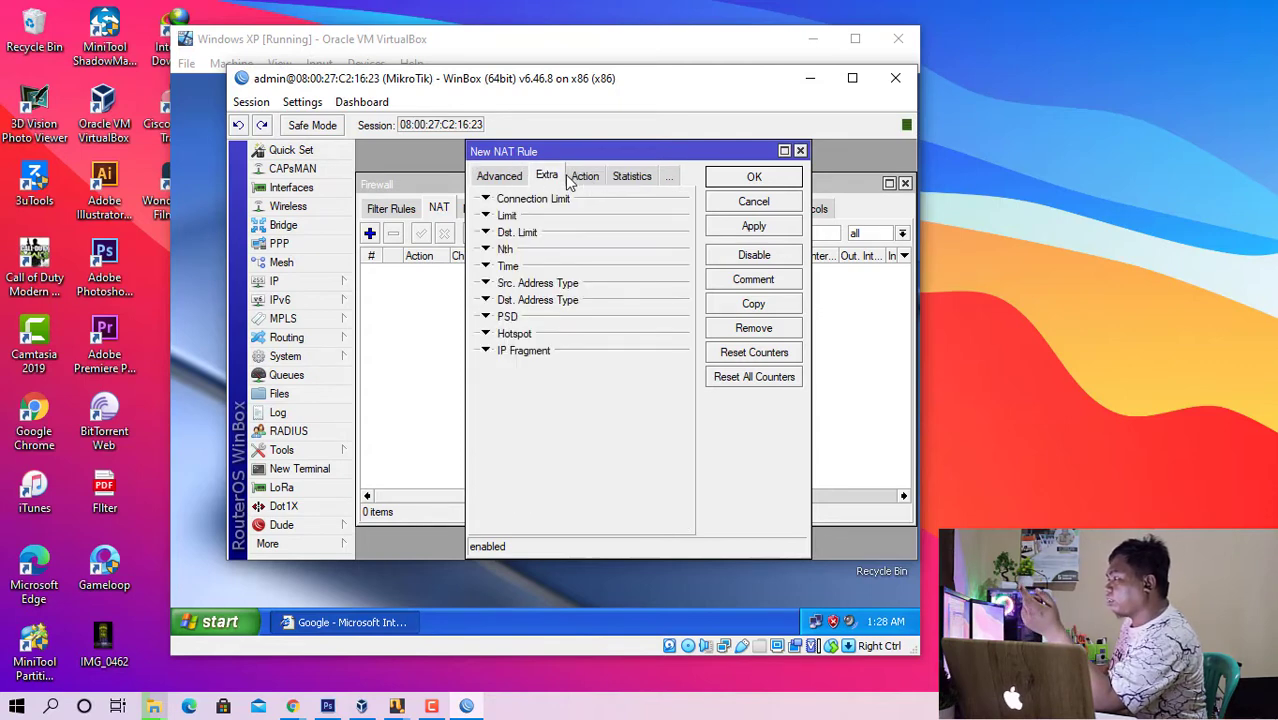
{"action": "left_click", "coordinate": [587, 177]}
{"action": "left_click", "coordinate": [618, 206]}
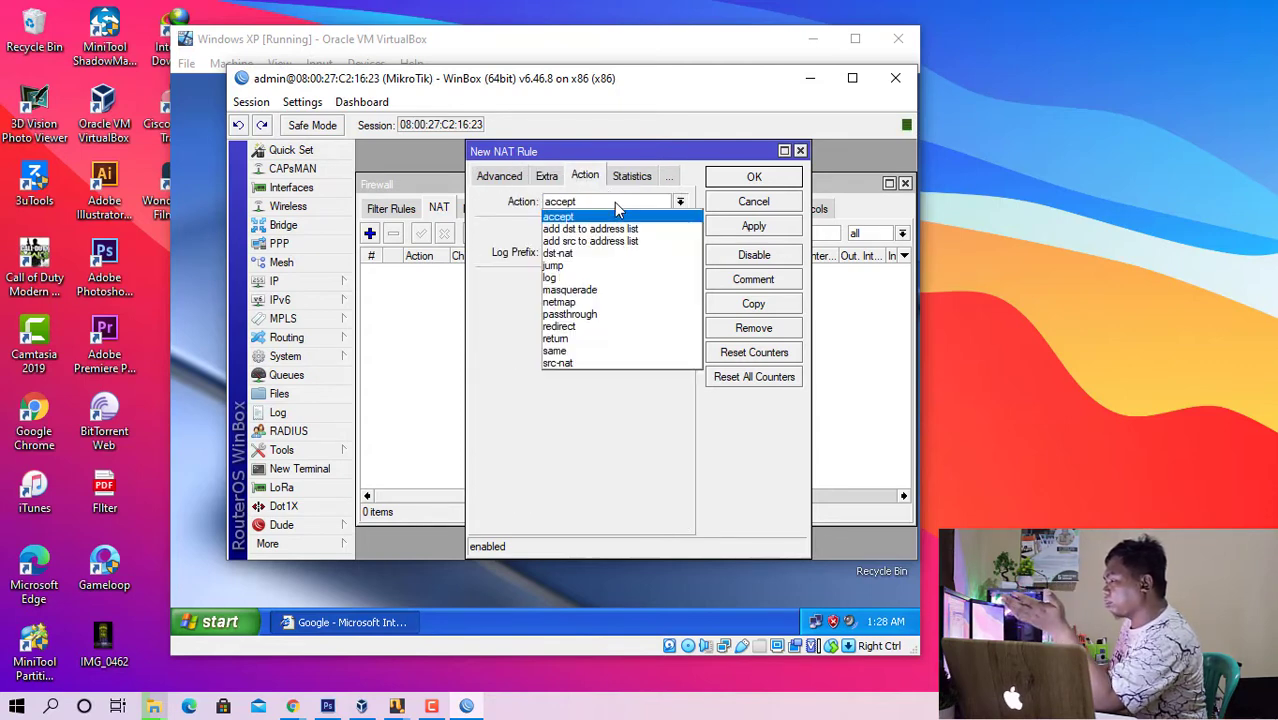
{"action": "left_click", "coordinate": [597, 291]}
{"action": "left_click", "coordinate": [727, 185]}
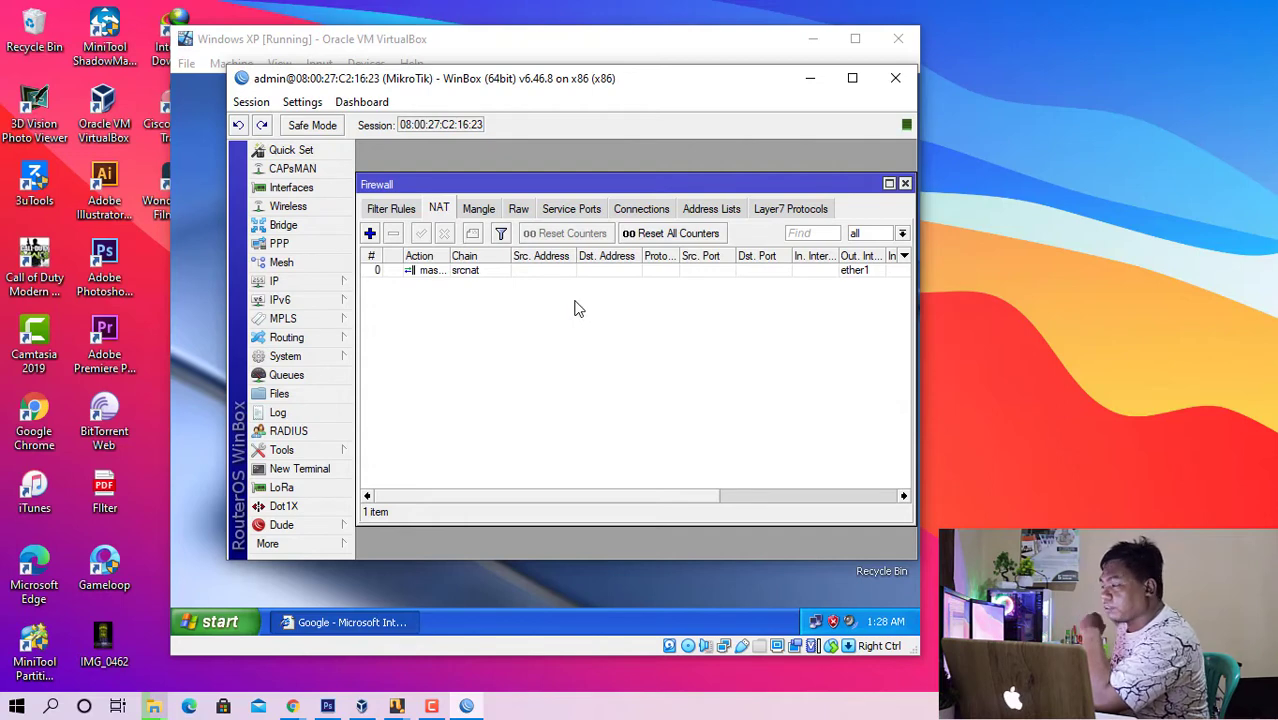
- Open the router's IP route list, examine the default route's gateway, and close the list
{"action": "left_click", "coordinate": [273, 283]}
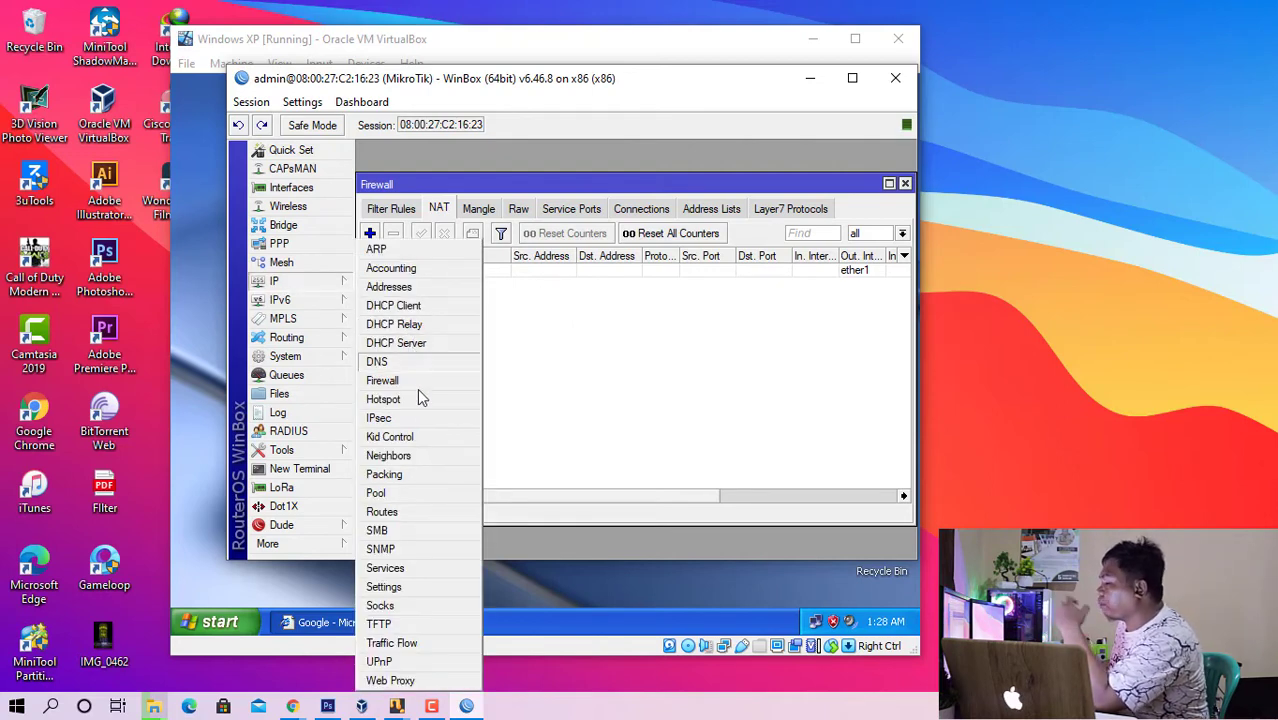
{"action": "left_click", "coordinate": [421, 513]}
{"action": "left_click", "coordinate": [508, 292]}
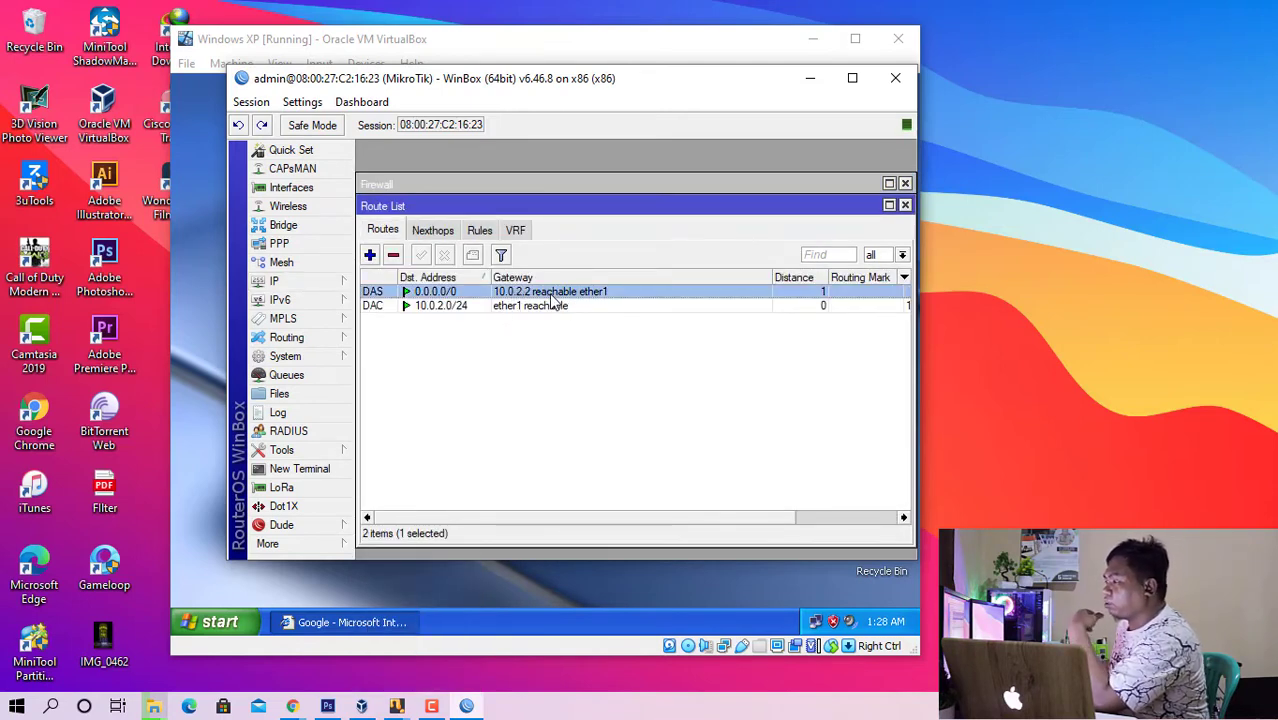
{"action": "left_click", "coordinate": [905, 206]}
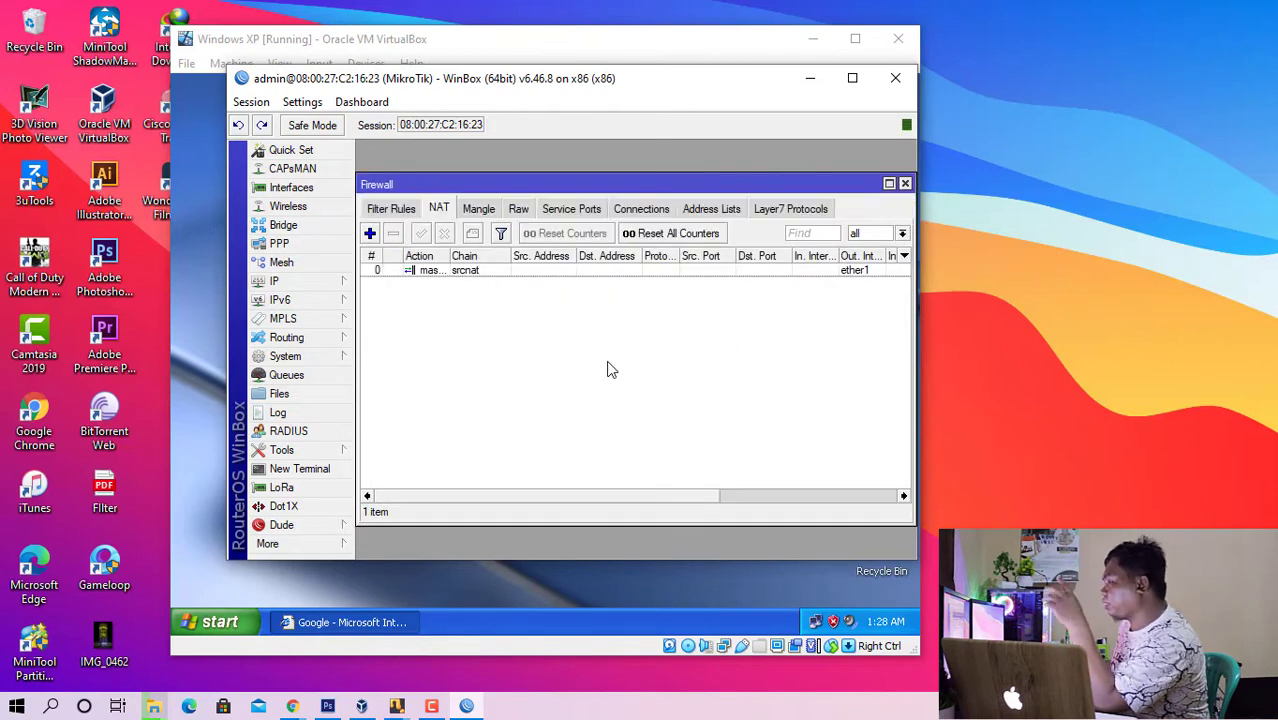
- Add the IP address 192.168.1.1/24 to the router's ether2 interface
{"action": "left_click", "coordinate": [337, 283]}
{"action": "left_click", "coordinate": [455, 288]}
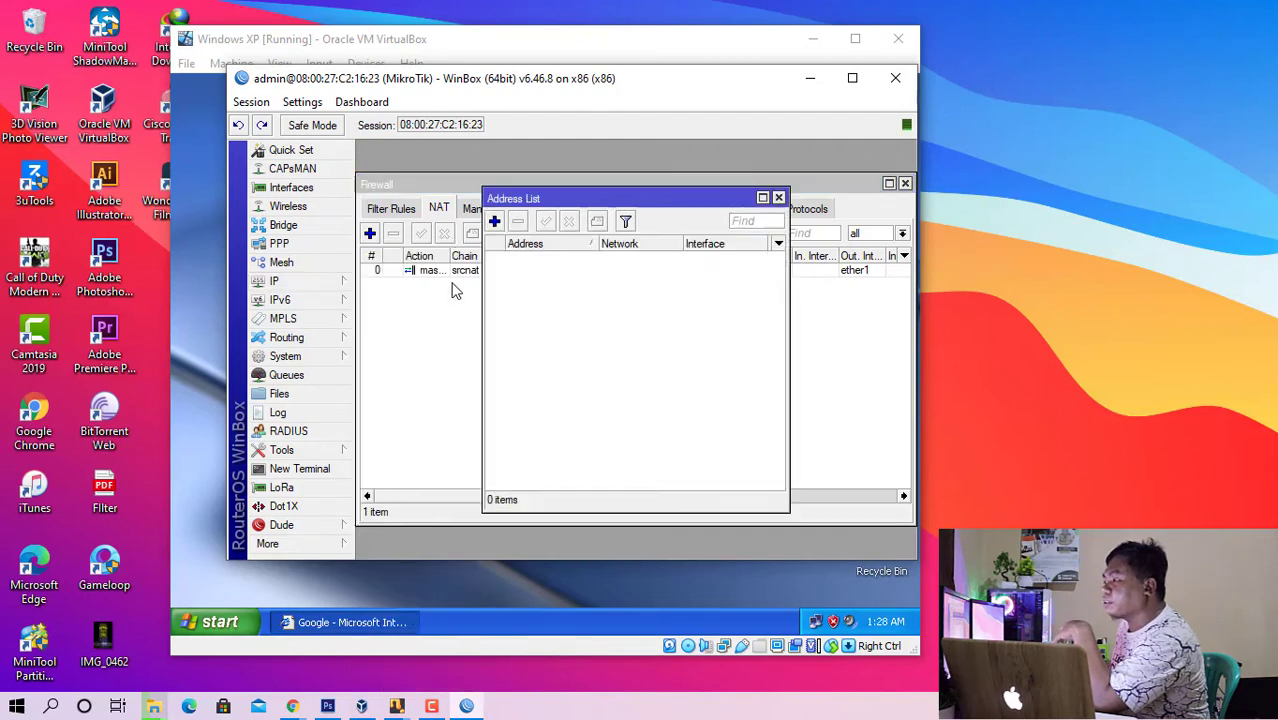
{"action": "left_click", "coordinate": [494, 220]}
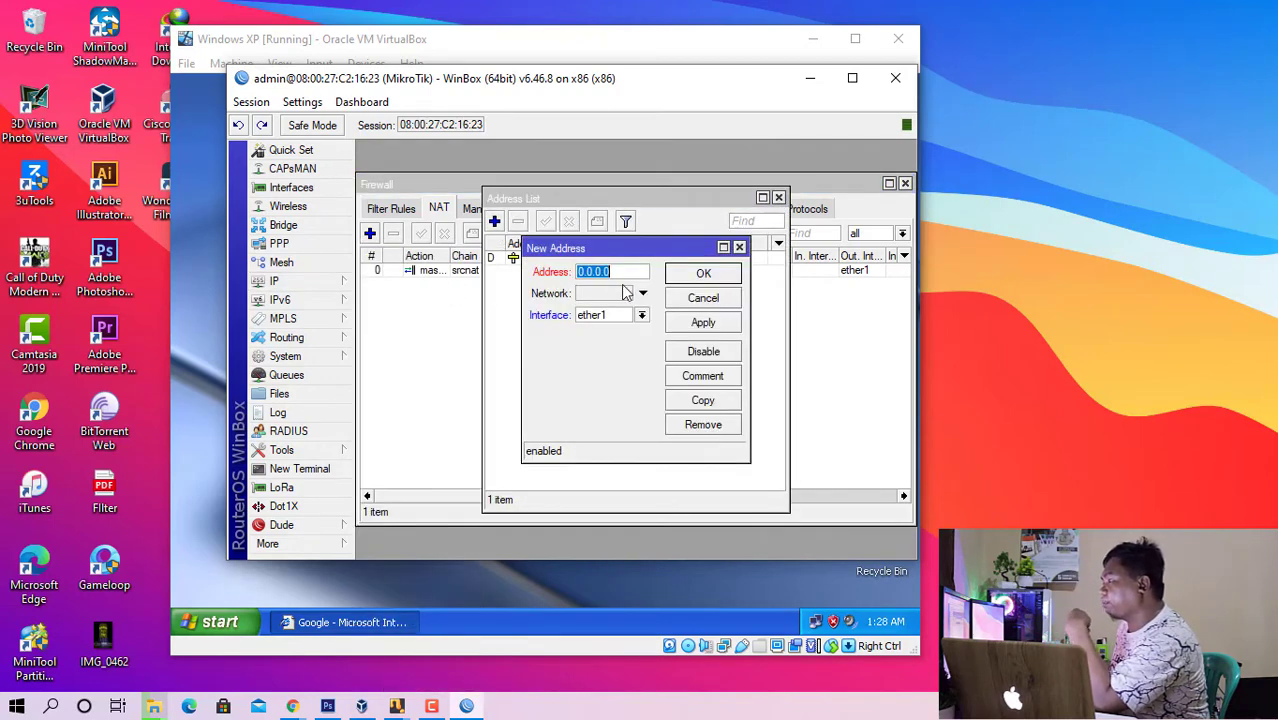
{"action": "type", "text": "192.168.1.1"}
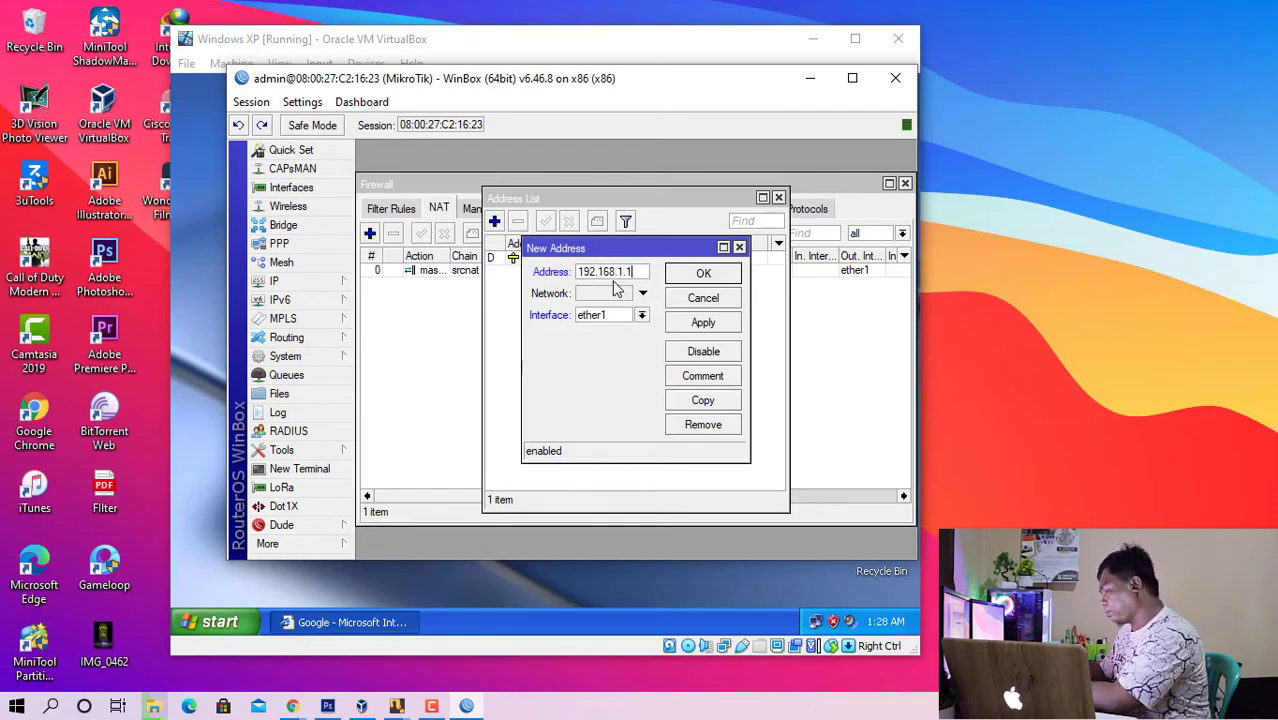
{"action": "type", "text": "/24"}
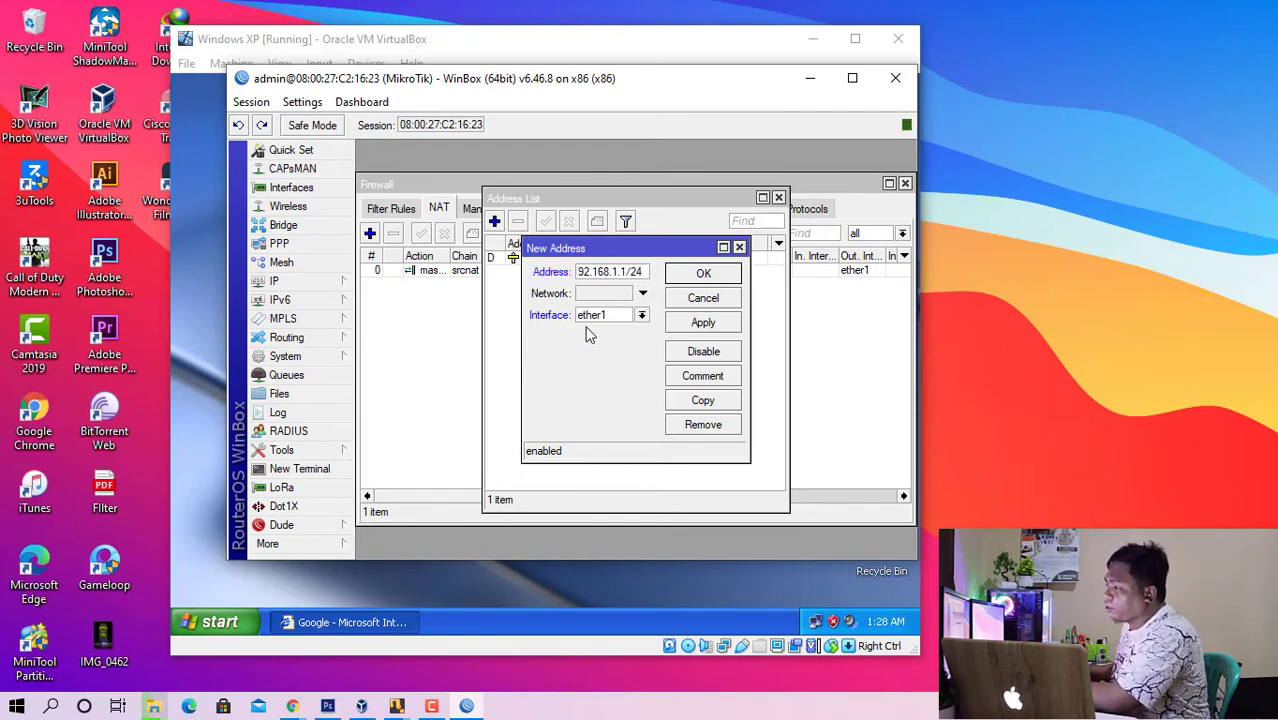
{"action": "left_click", "coordinate": [599, 318]}
{"action": "left_click", "coordinate": [590, 342]}
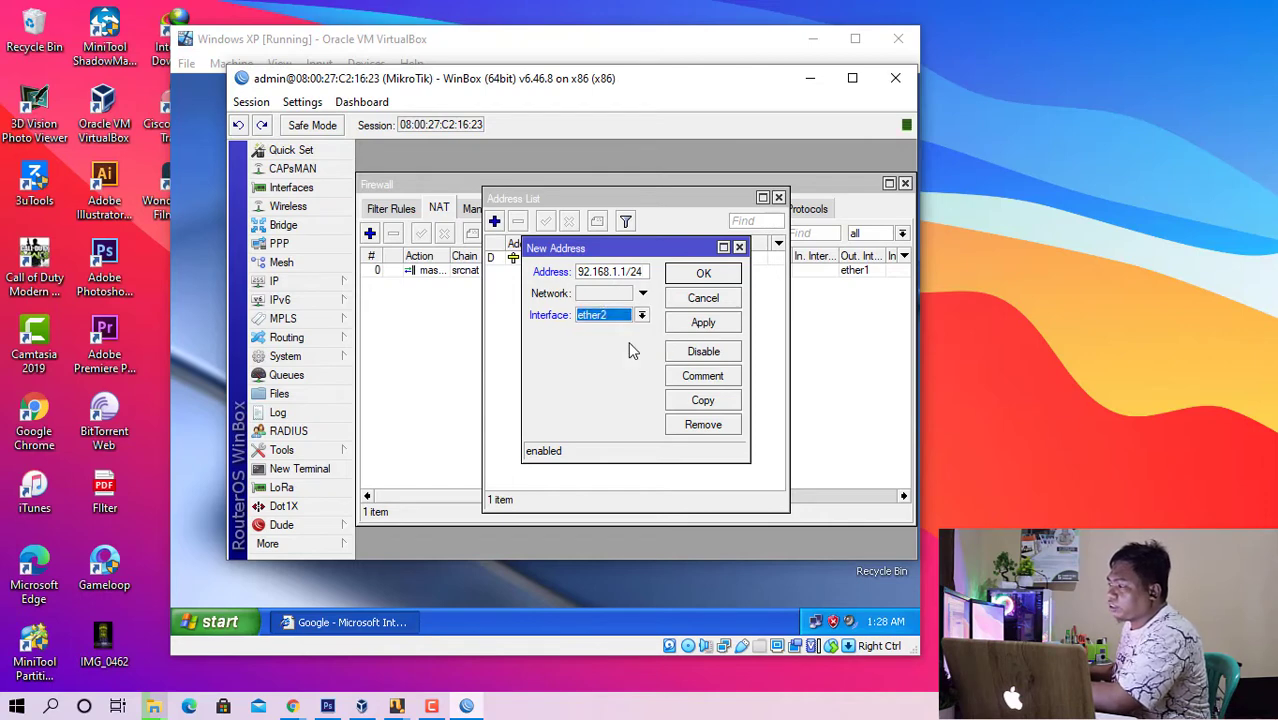
{"action": "left_click", "coordinate": [702, 275]}
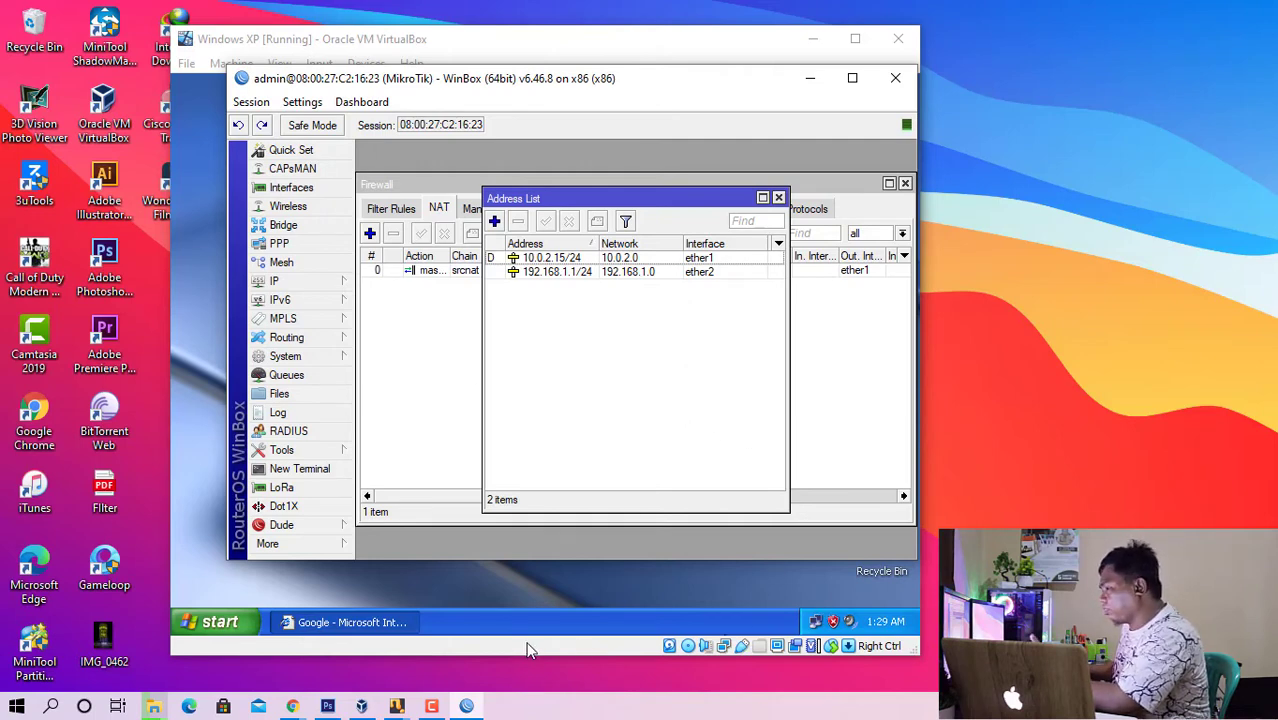
- Switch to the Windows XP virtual machine, examine the Local Area Connection's TCP/IP settings, and close the network windows
{"action": "left_click", "coordinate": [592, 652]}
{"action": "right_click", "coordinate": [812, 620]}
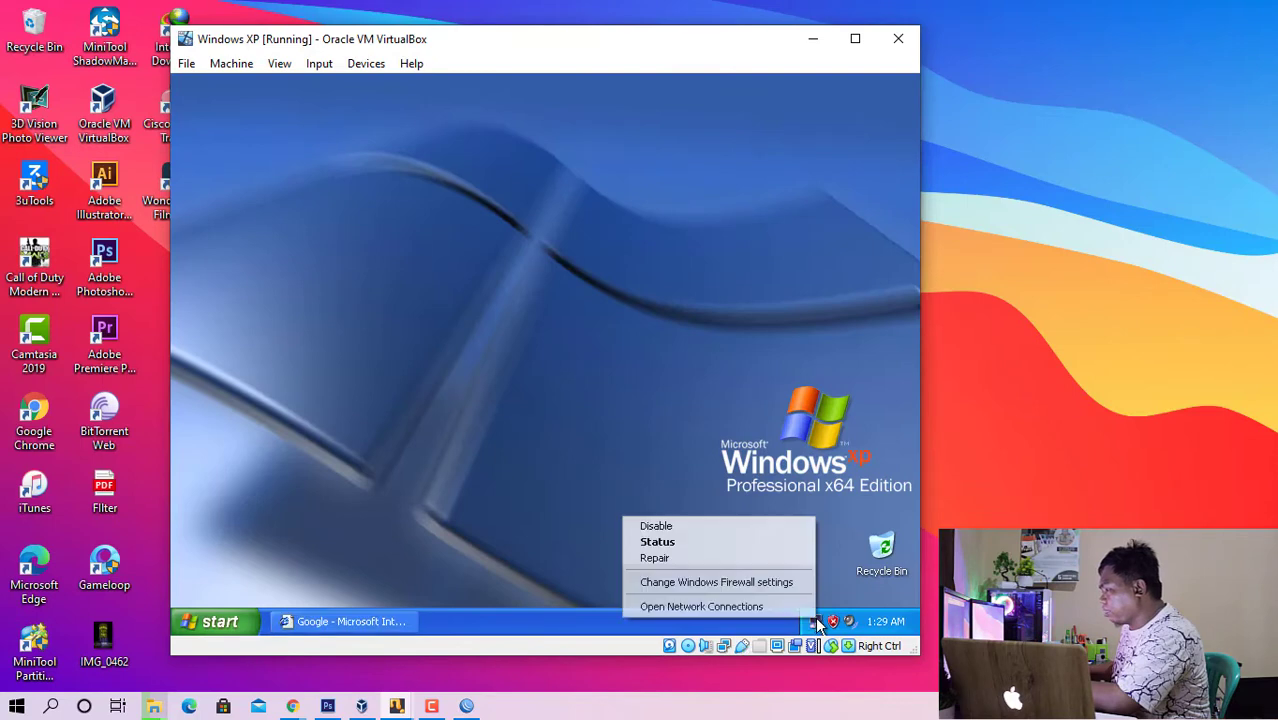
{"action": "left_click", "coordinate": [784, 606]}
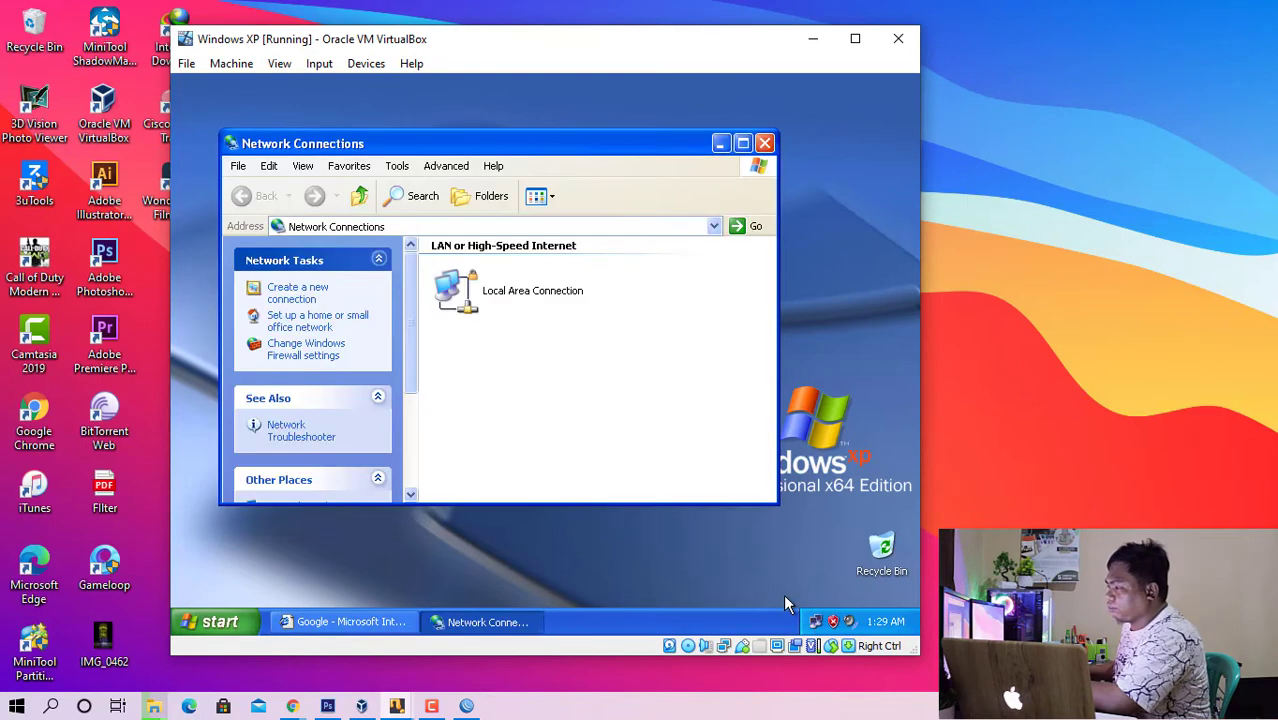
{"action": "double_click", "coordinate": [497, 290]}
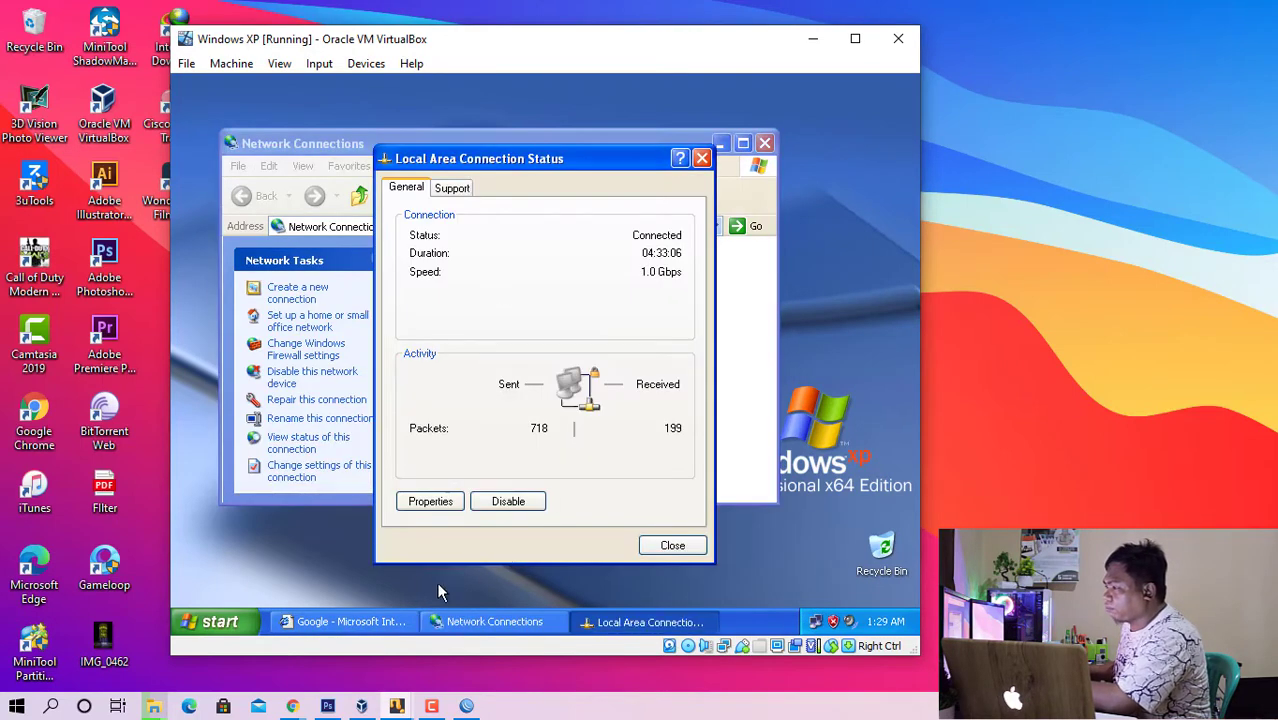
{"action": "left_click", "coordinate": [430, 501]}
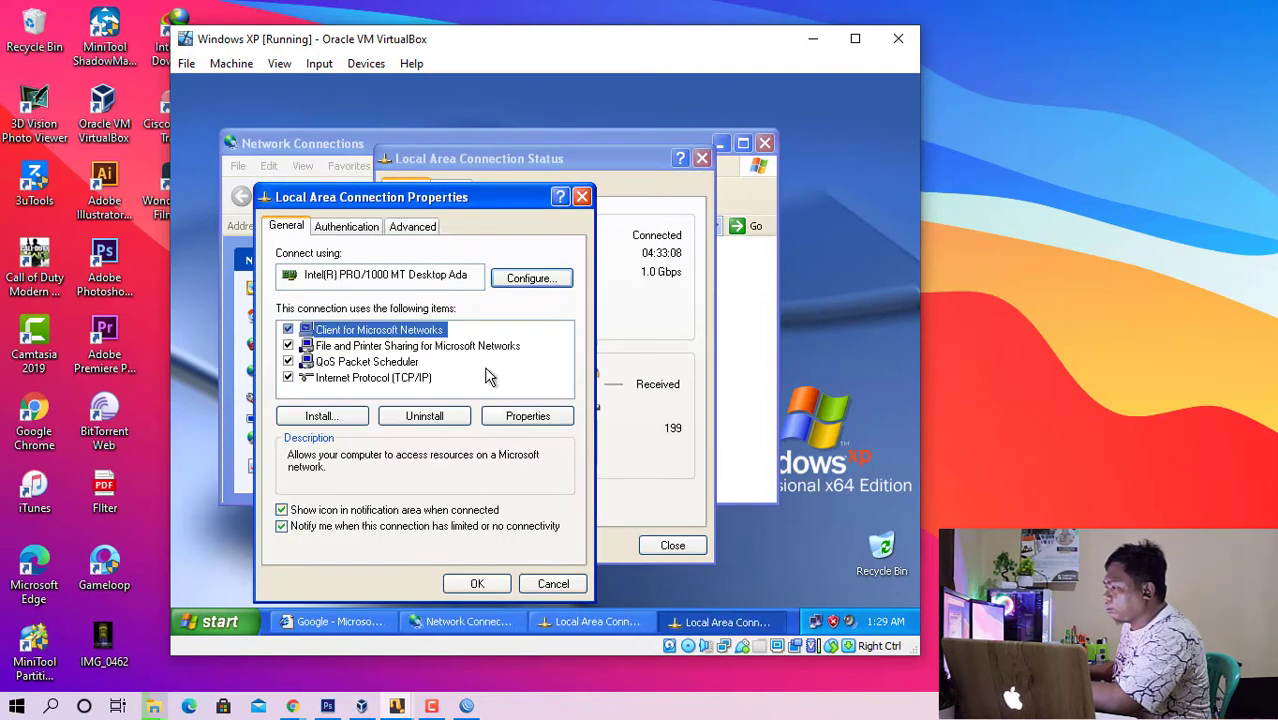
{"action": "double_click", "coordinate": [402, 377]}
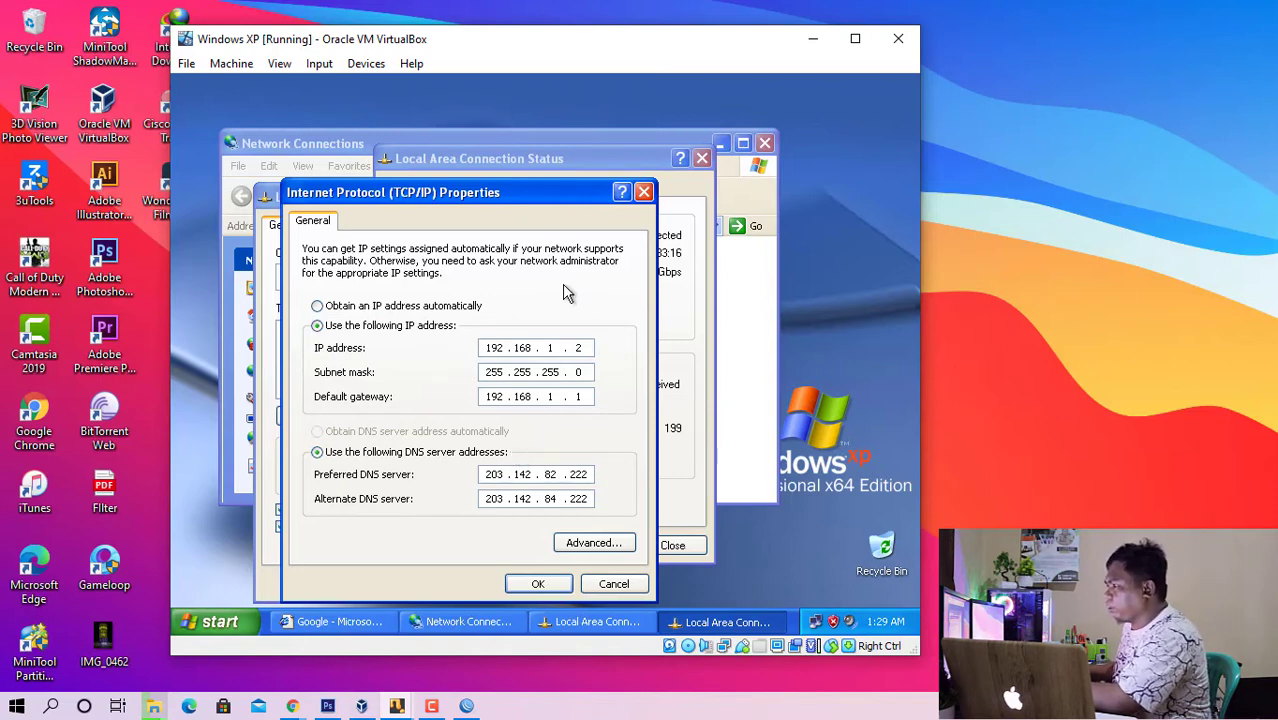
{"action": "left_click", "coordinate": [531, 587]}
{"action": "left_click", "coordinate": [477, 583]}
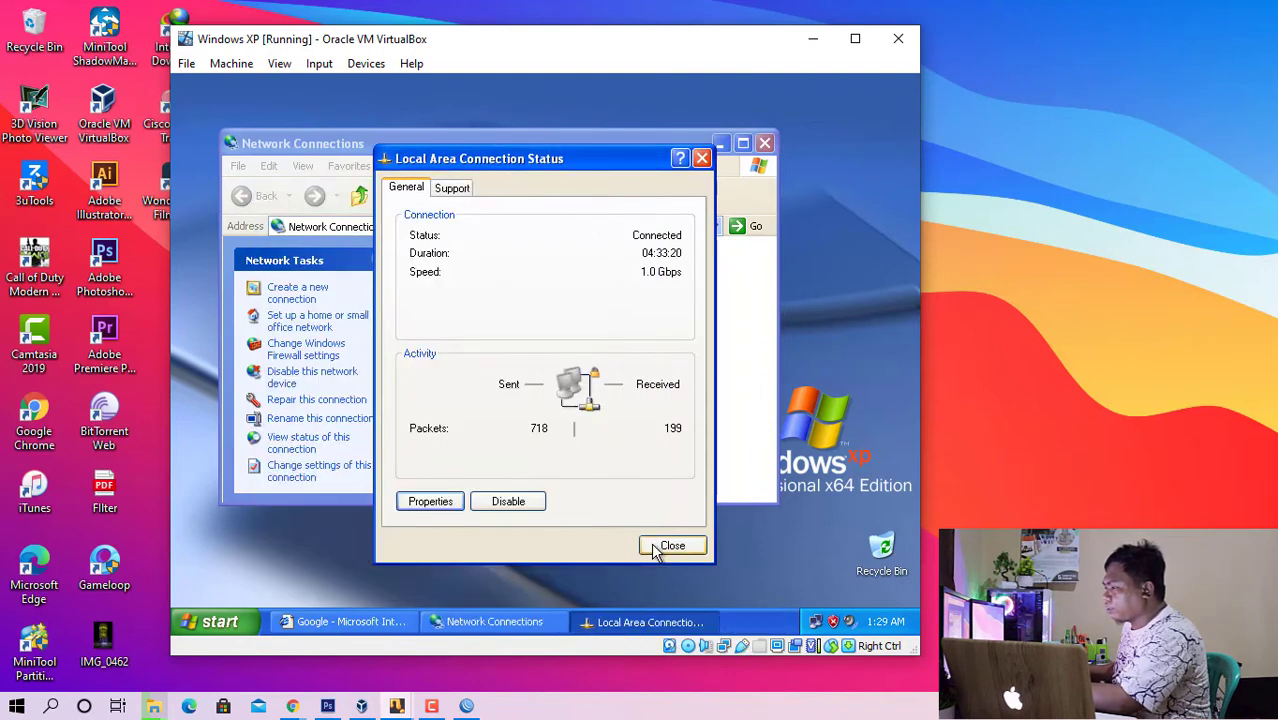
{"action": "left_click", "coordinate": [660, 546]}
{"action": "left_click", "coordinate": [764, 143]}
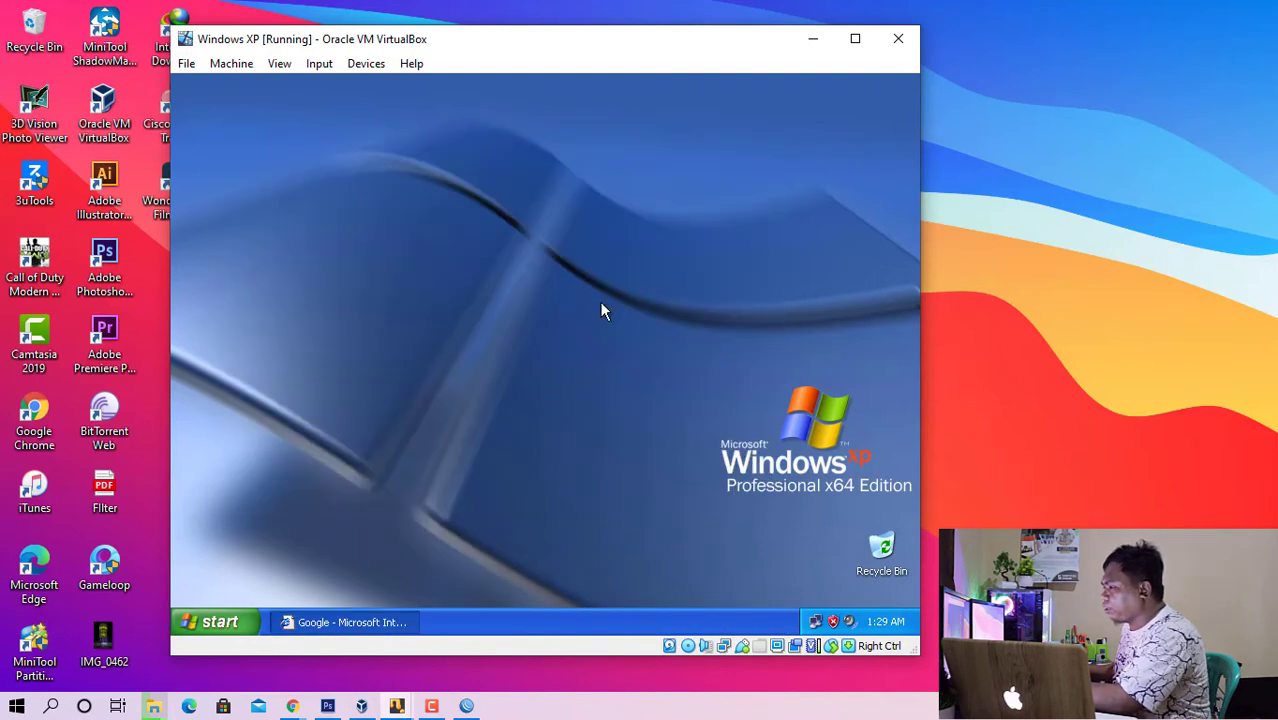
- Open Command Prompt in Windows XP and ping the router at 192.168.1.1
{"action": "left_click", "coordinate": [213, 622]}
{"action": "left_click", "coordinate": [226, 326]}
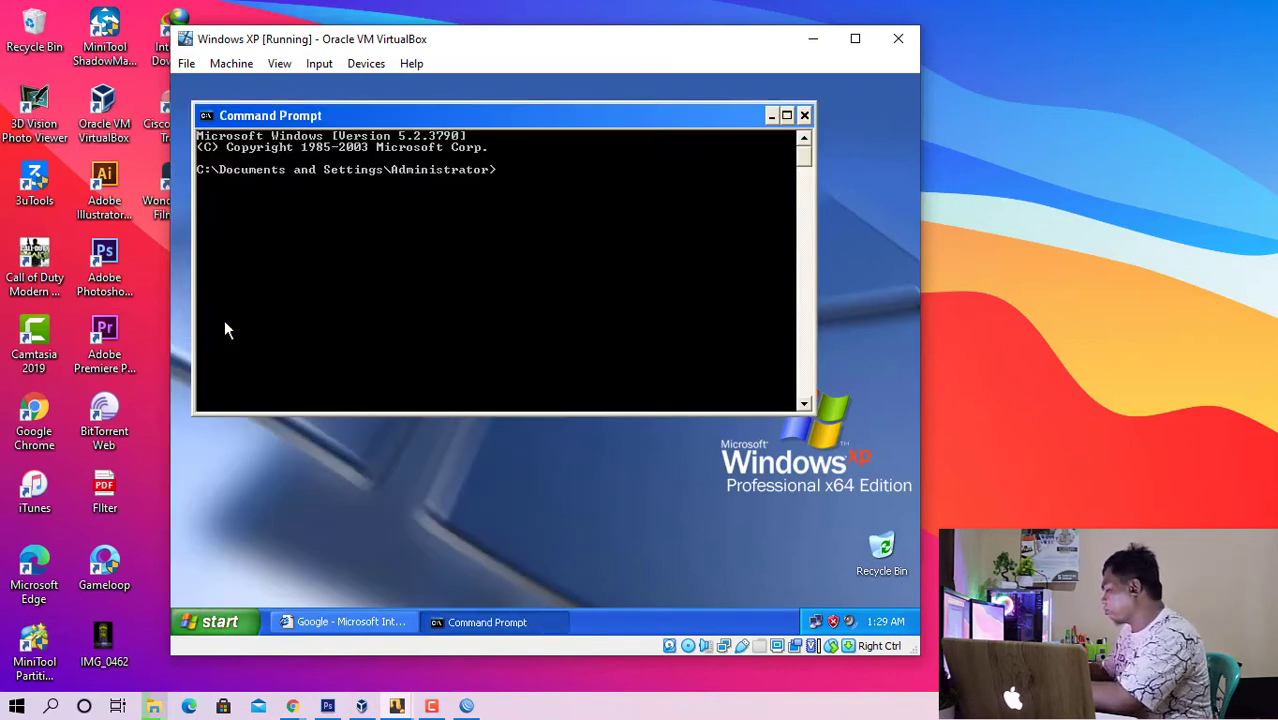
{"action": "type", "text": "pi"}
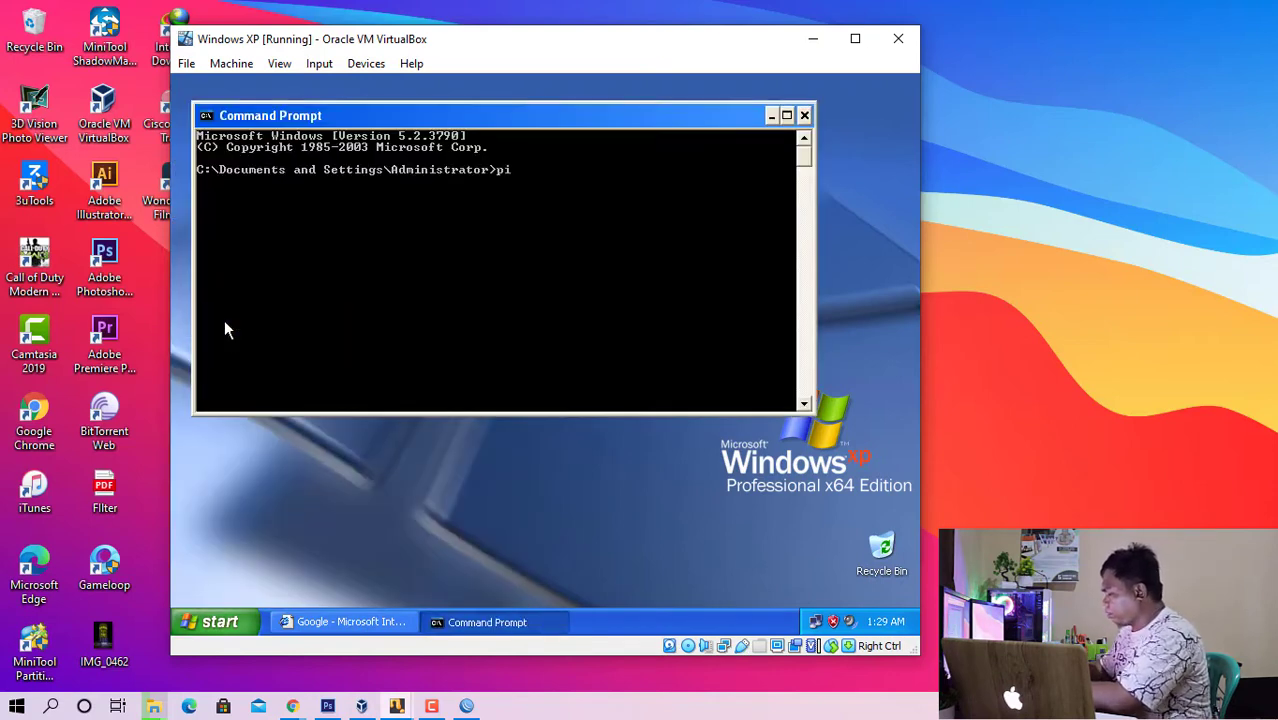
{"action": "type", "text": "ng 192.1"}
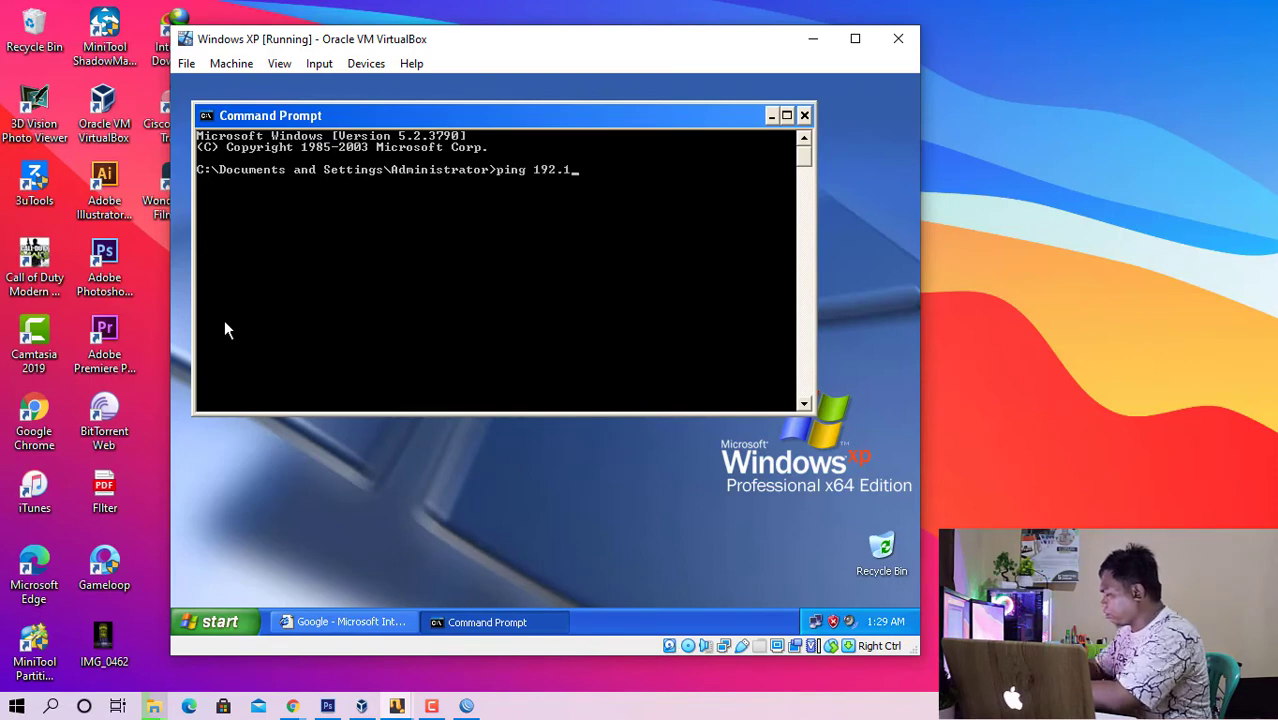
{"action": "type", "text": "68.1.1"}
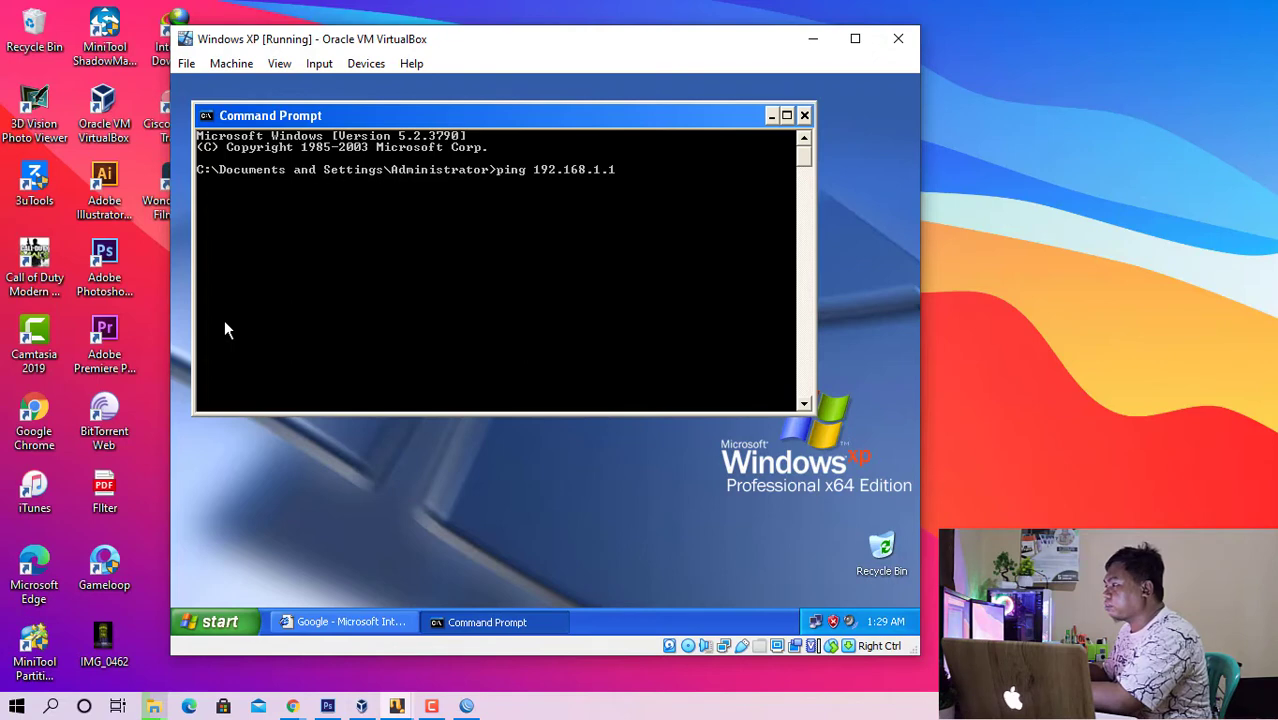
{"action": "key", "text": "Return"}
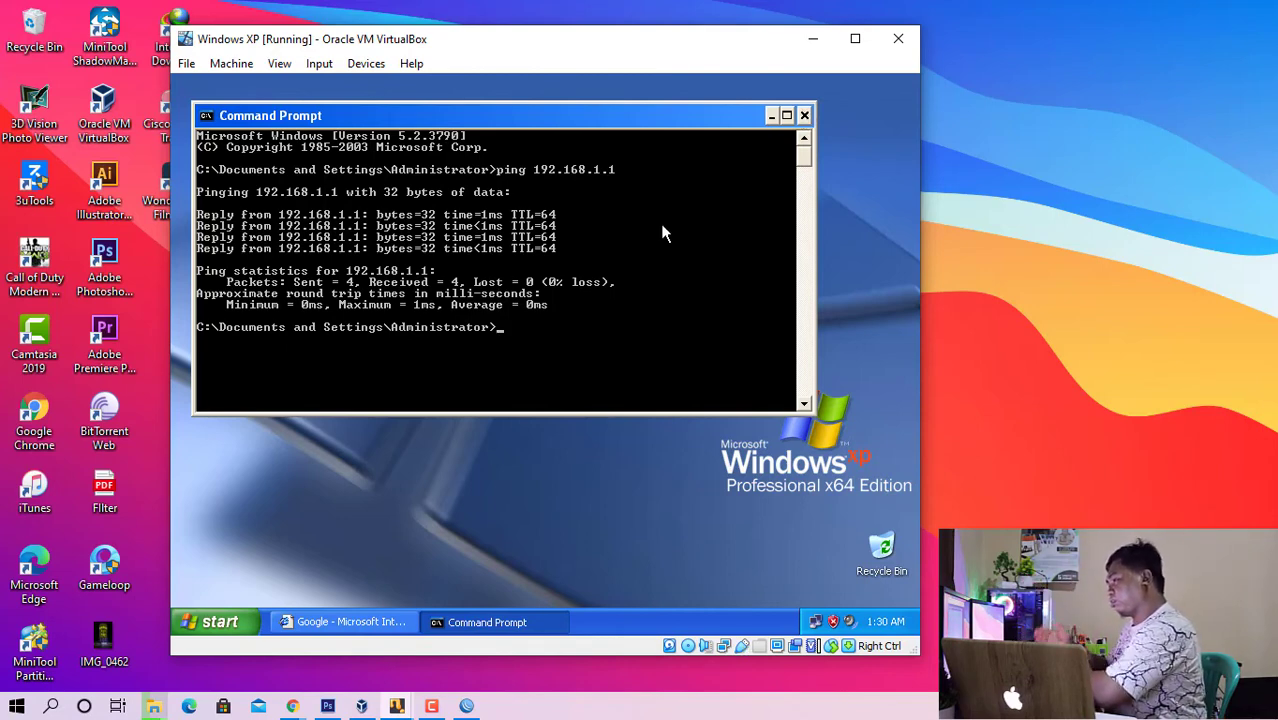
{"action": "type", "text": "pin"}
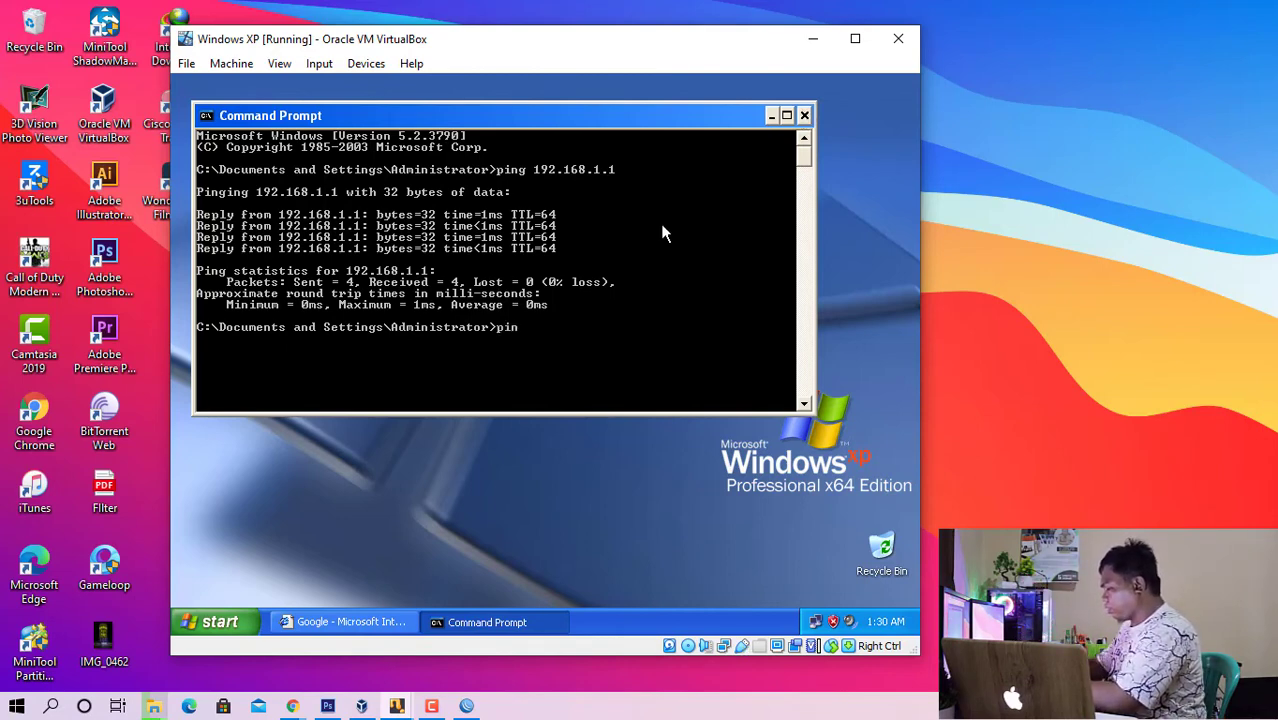
{"action": "type", "text": "g www."}
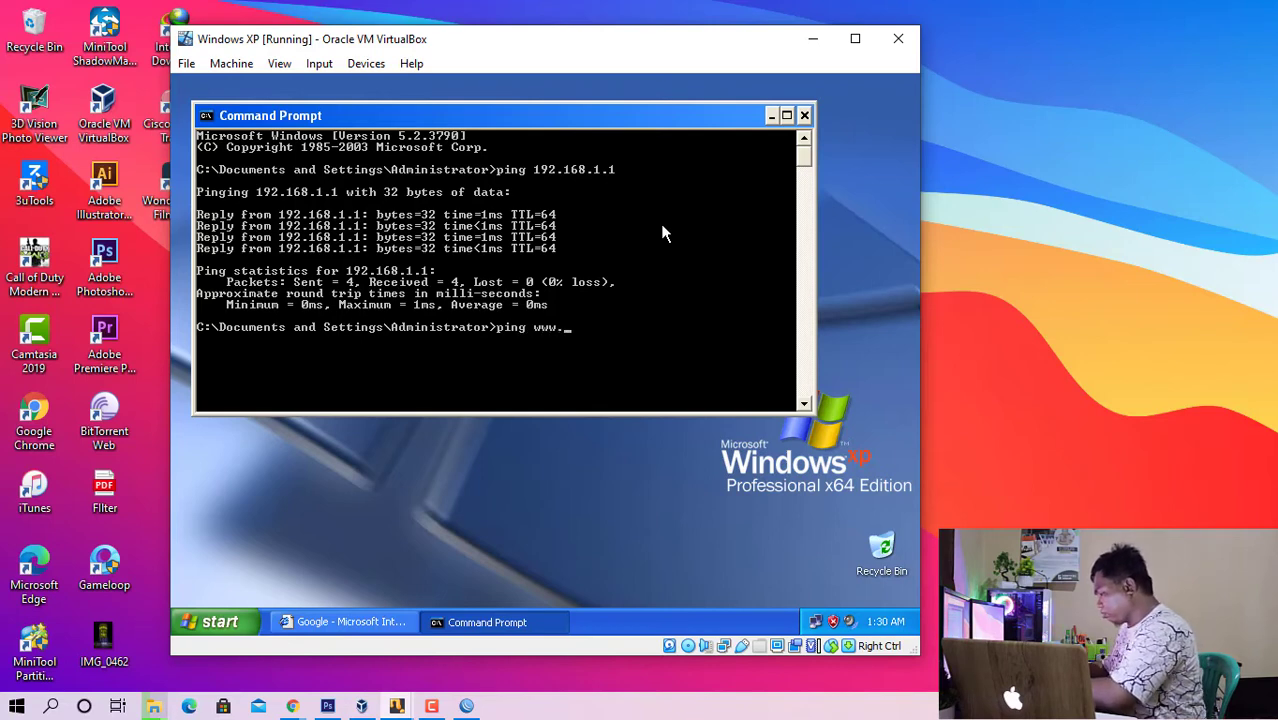
{"action": "type", "text": "google.co.id"}
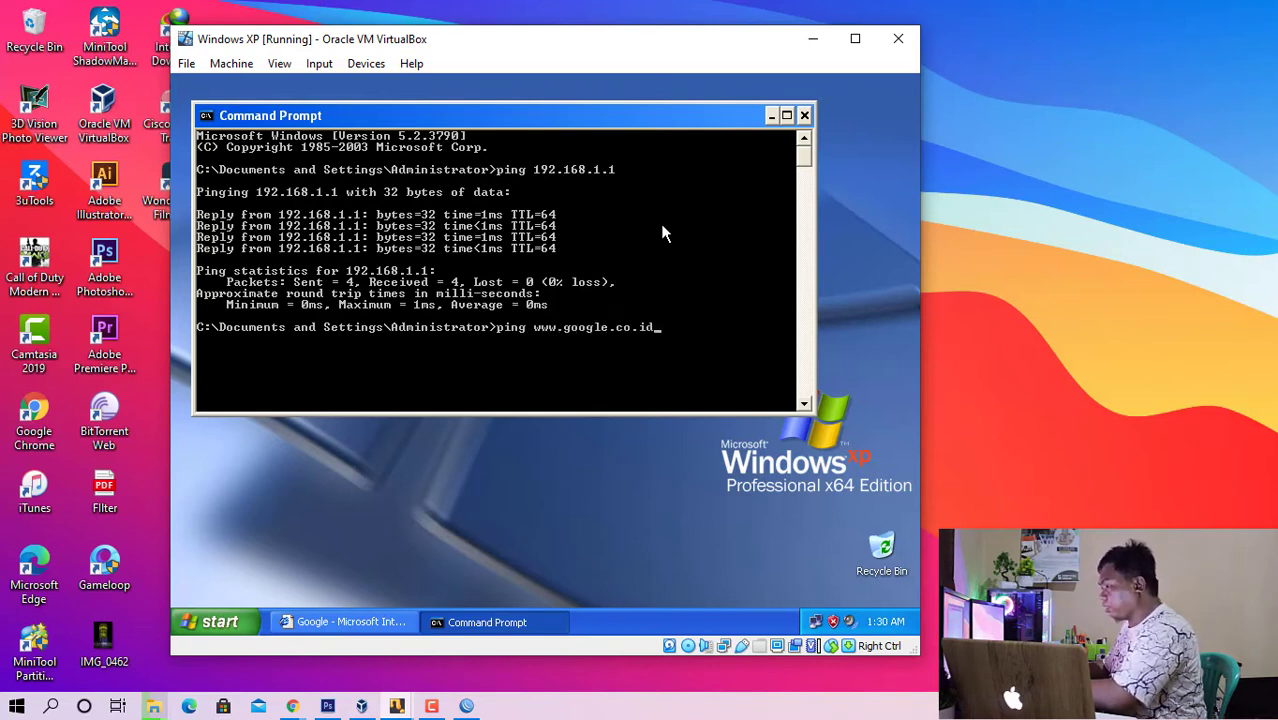
{"action": "key", "text": "Return"}
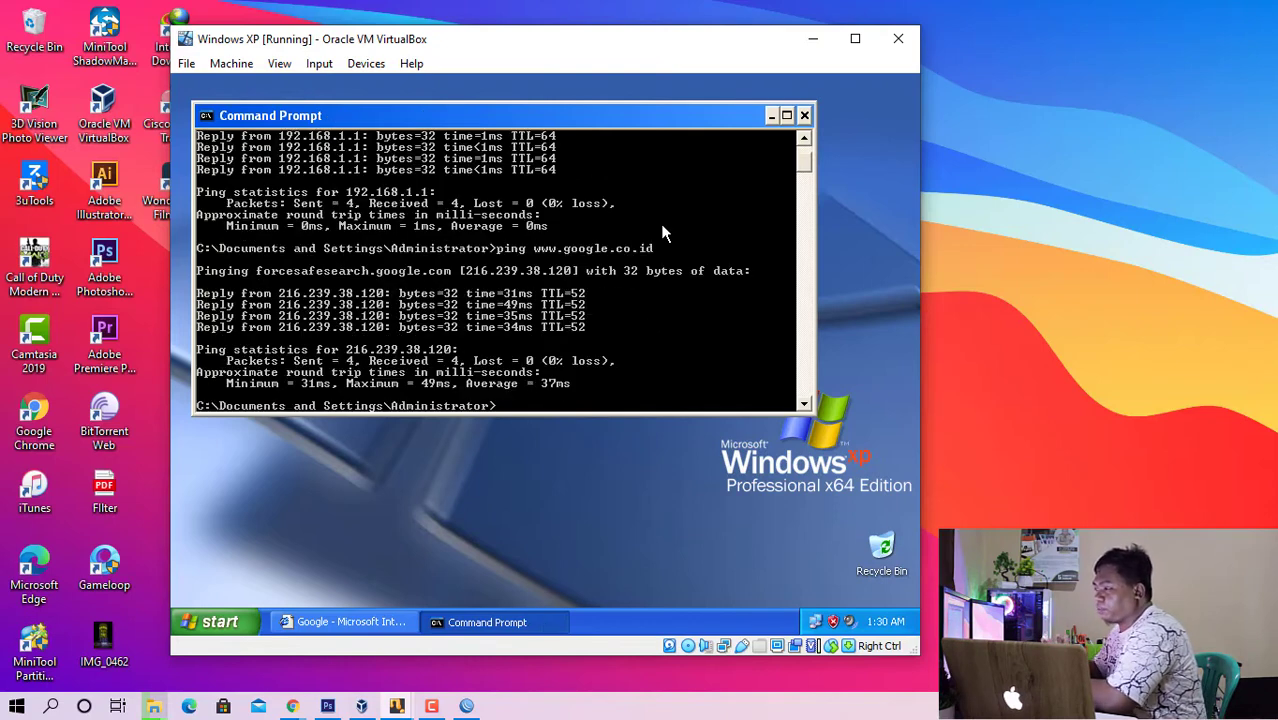
{"action": "scroll", "coordinate": [580, 260], "scroll_direction": "up", "scroll_amount": 2}
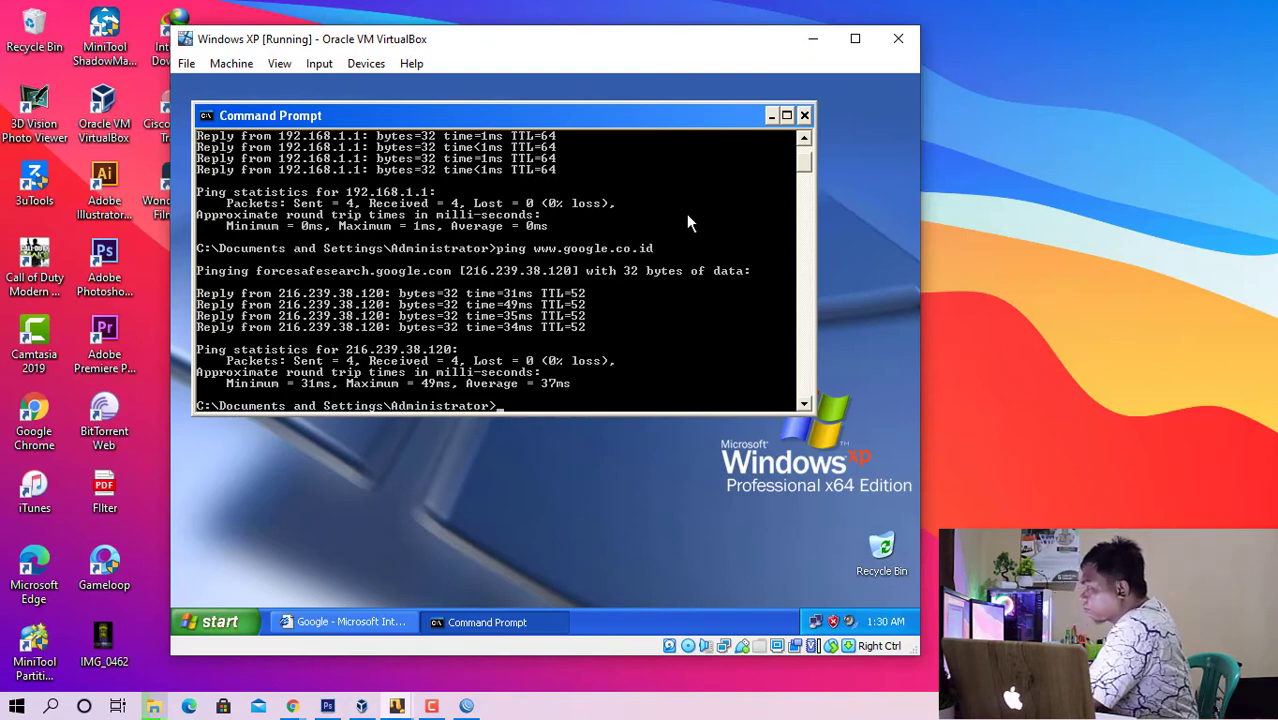
{"action": "left_click", "coordinate": [804, 116]}
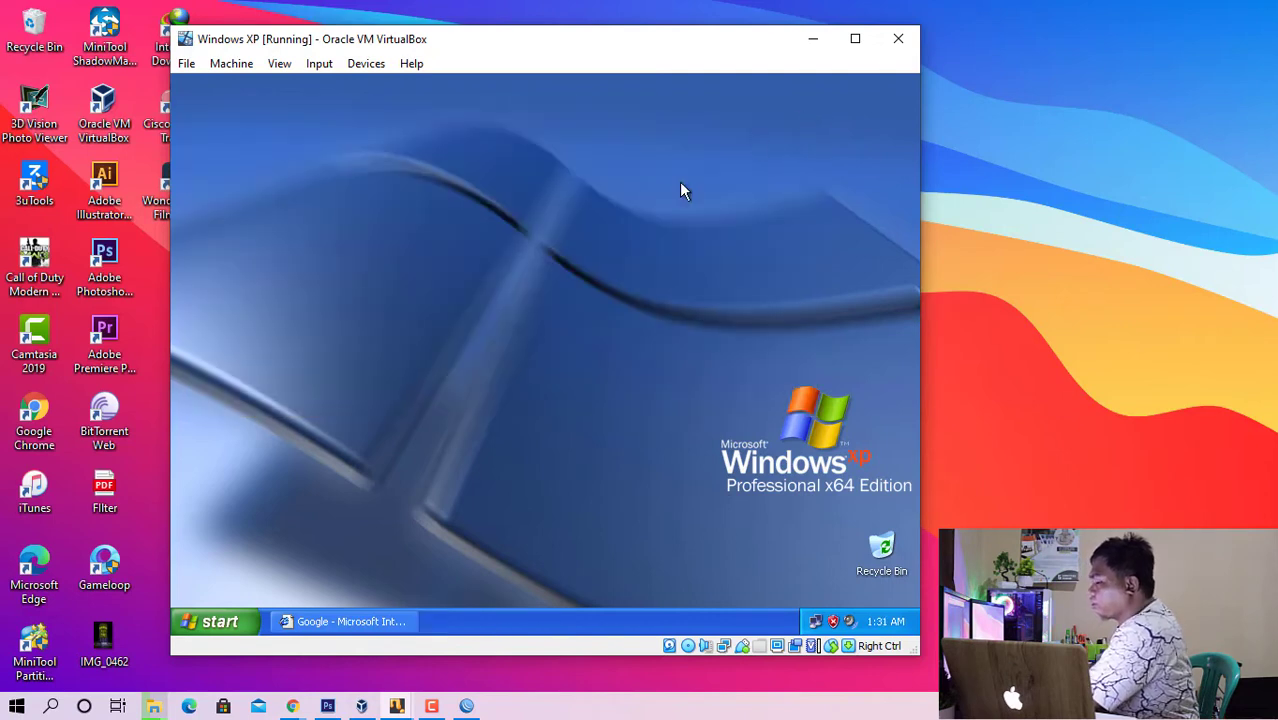
- Switch back to WinBox, close its address list and firewall windows, and maximize the WinBox window
{"action": "left_click", "coordinate": [467, 707]}
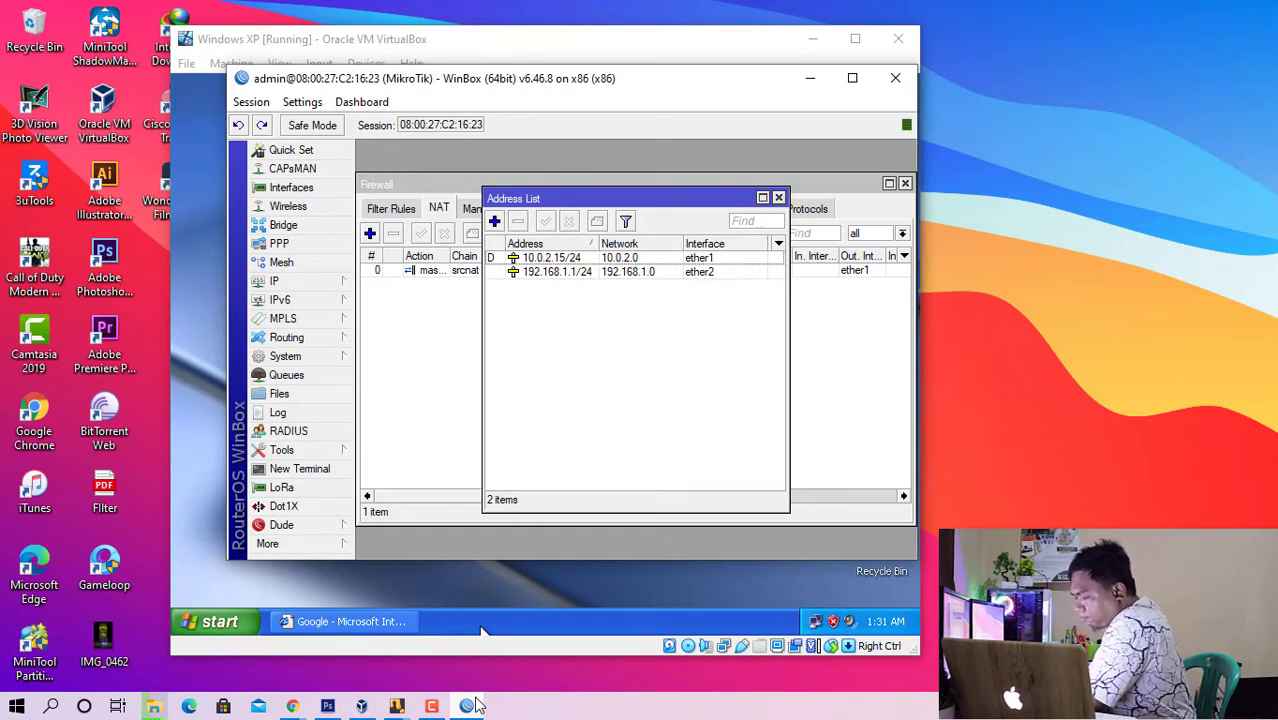
{"action": "left_click", "coordinate": [778, 197]}
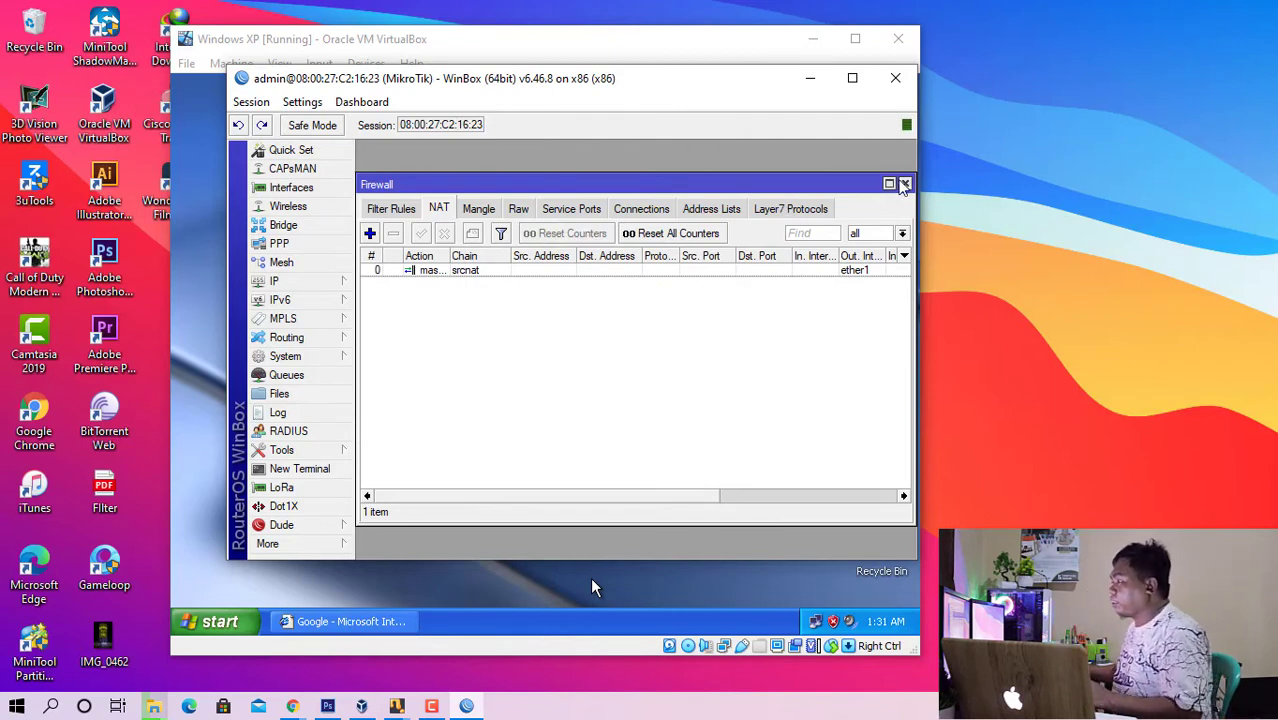
{"action": "left_click", "coordinate": [904, 184]}
{"action": "left_click", "coordinate": [850, 78]}
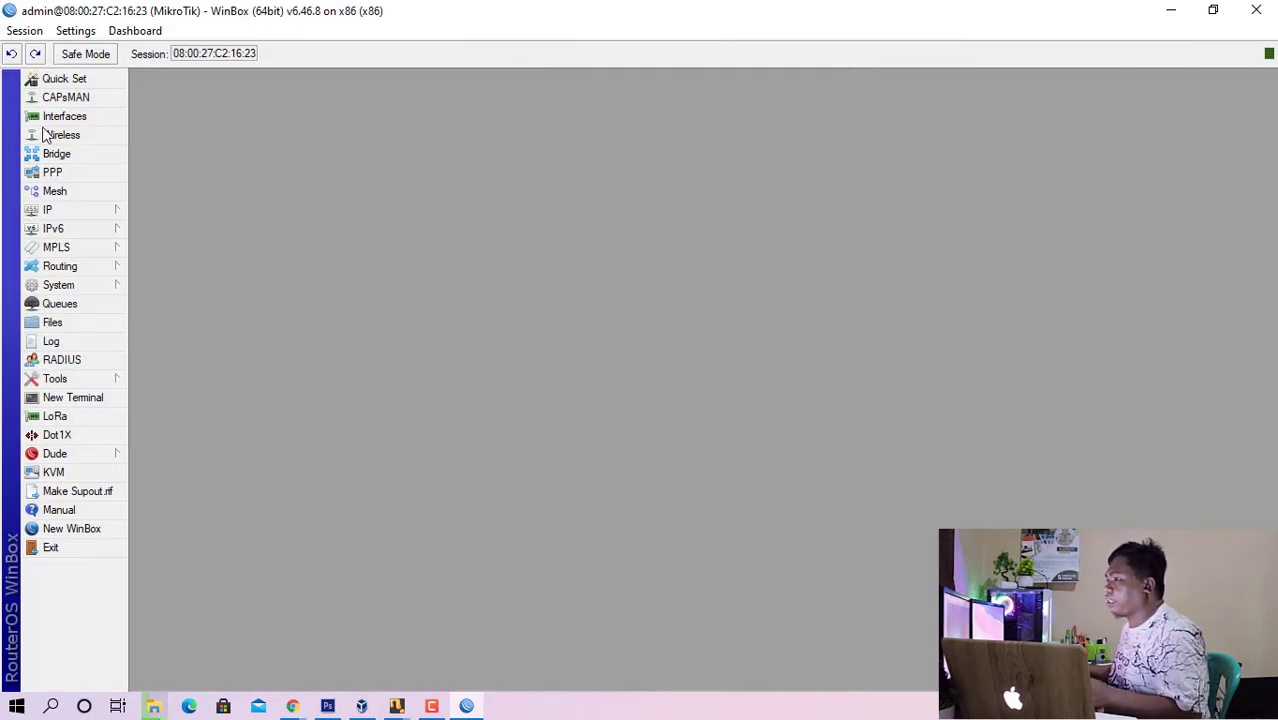
- Start a new firewall mangle rule on the prerouting chain with ether1 as the incoming interface
{"action": "left_click", "coordinate": [87, 211]}
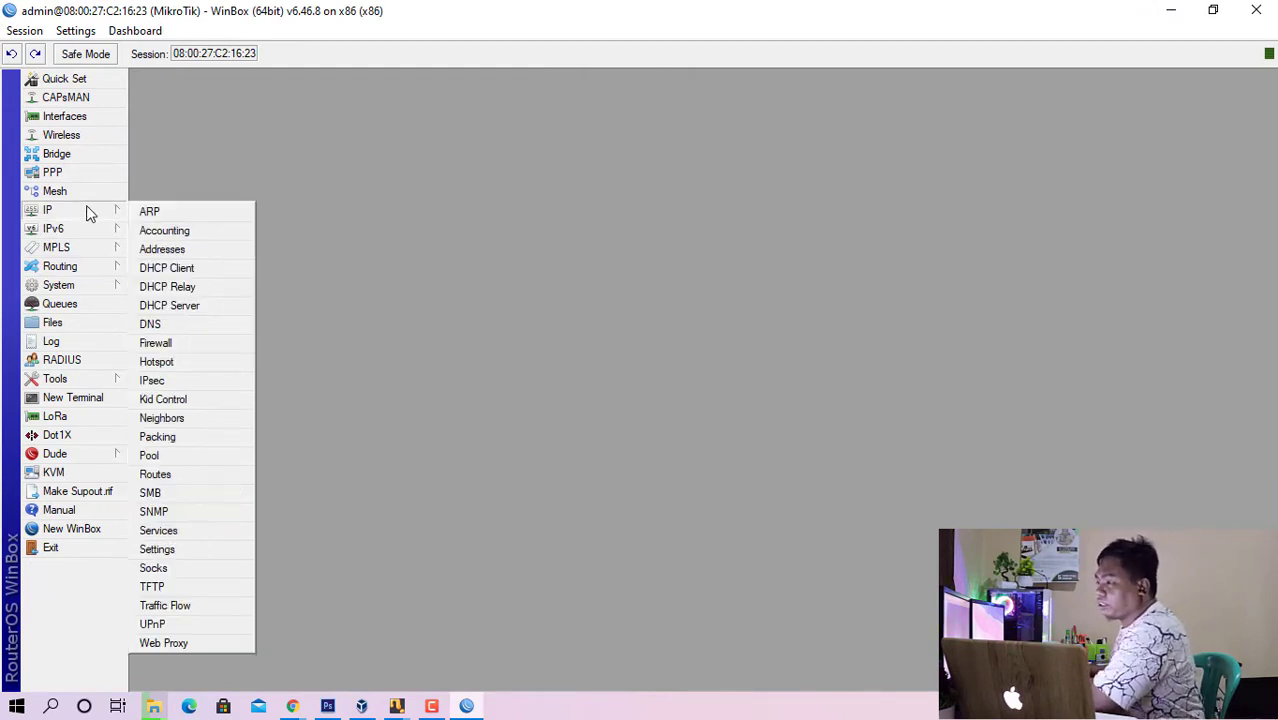
{"action": "left_click", "coordinate": [170, 344]}
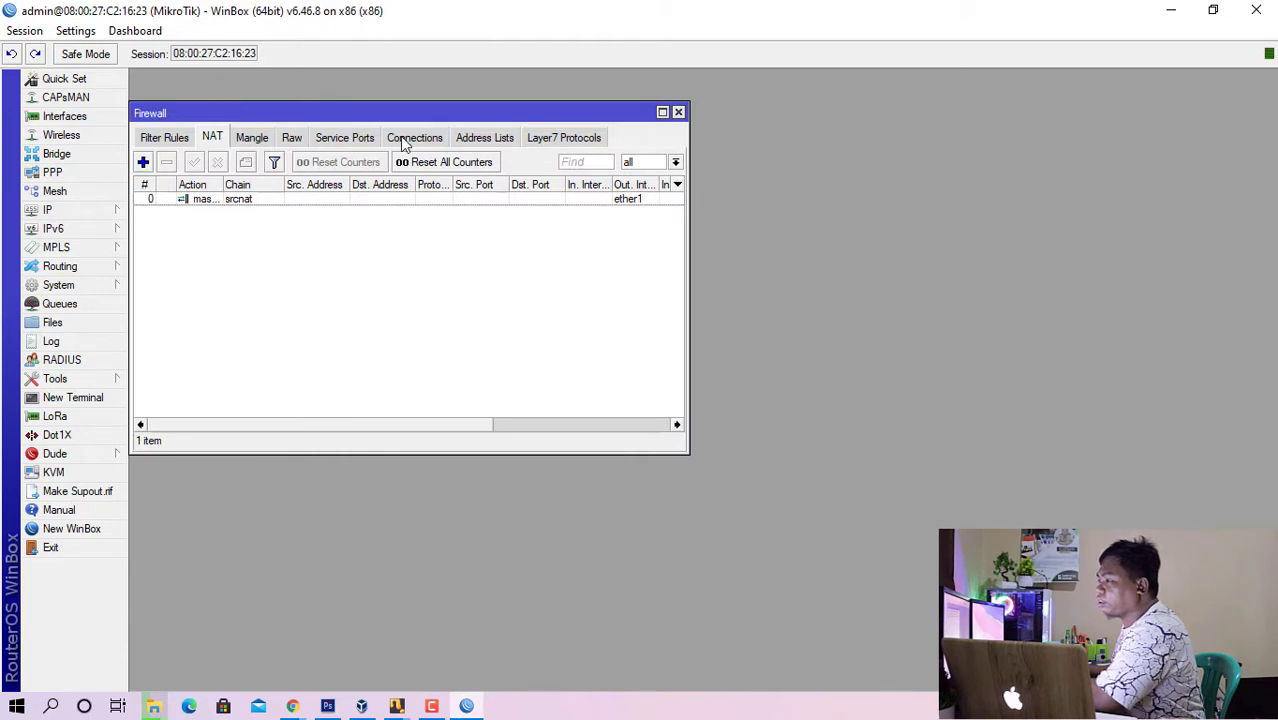
{"action": "left_click_drag", "start_coordinate": [405, 117], "coordinate": [620, 134]}
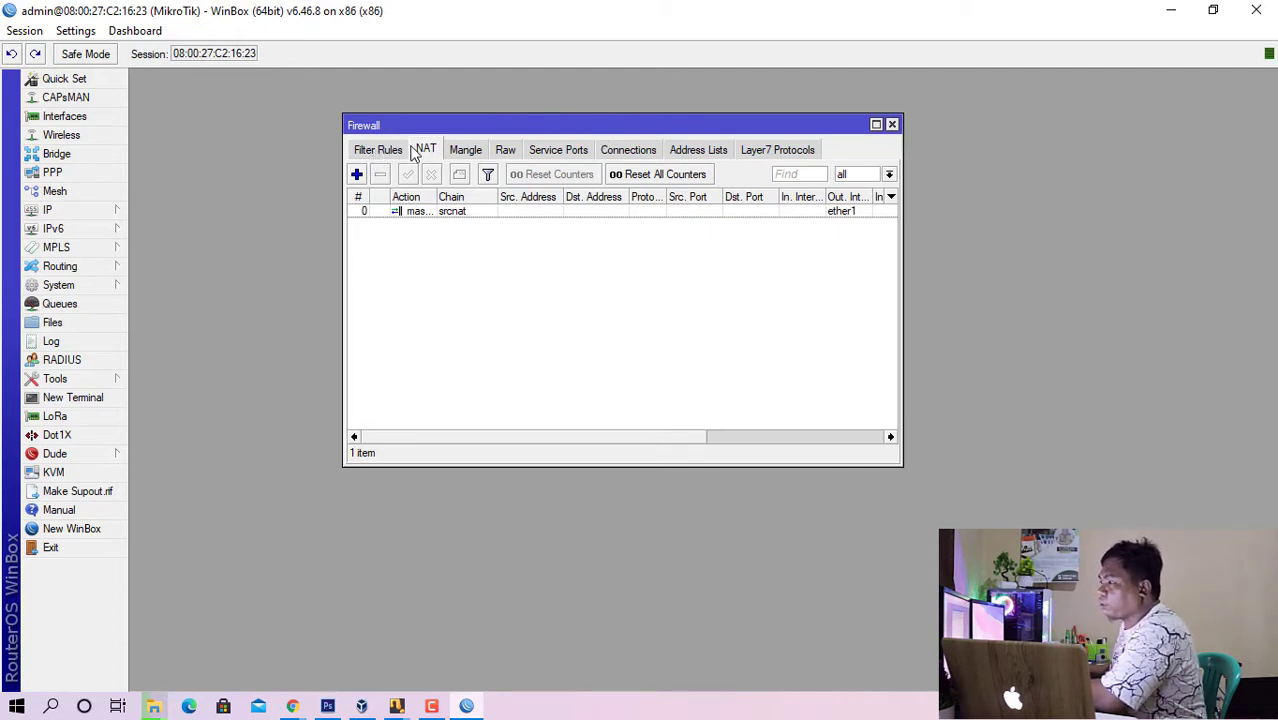
{"action": "left_click", "coordinate": [463, 156]}
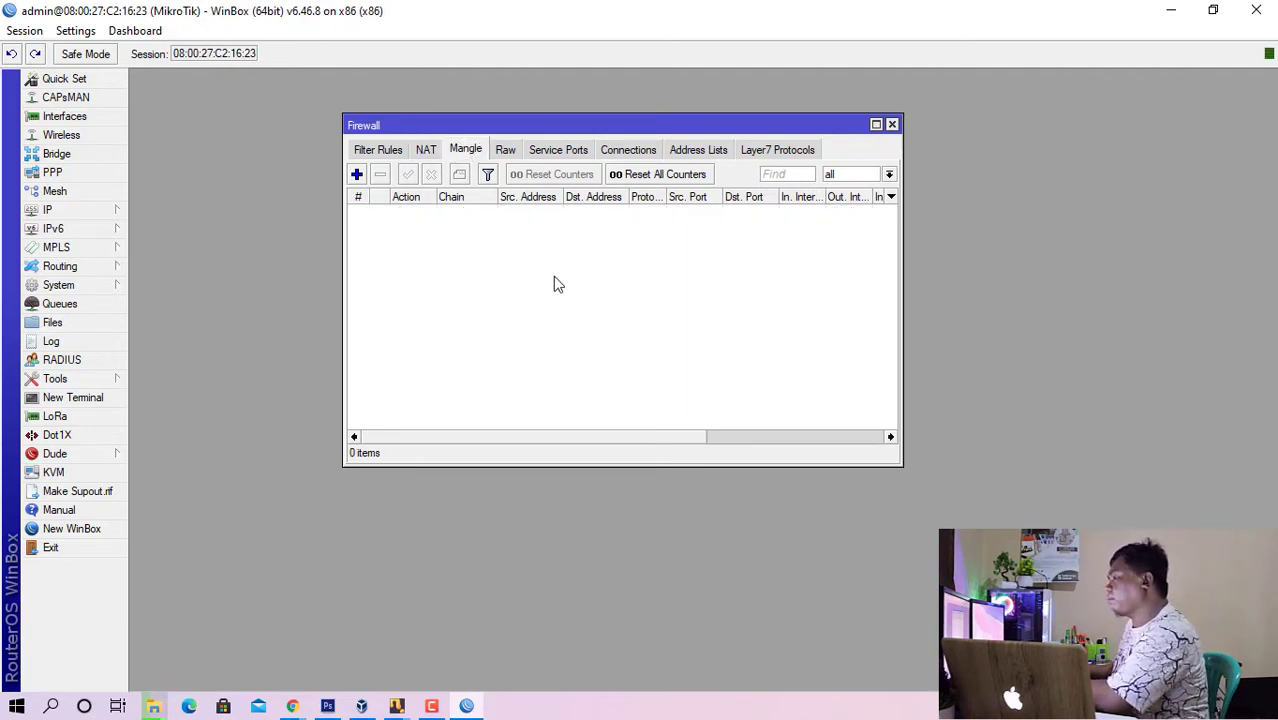
{"action": "left_click", "coordinate": [357, 174]}
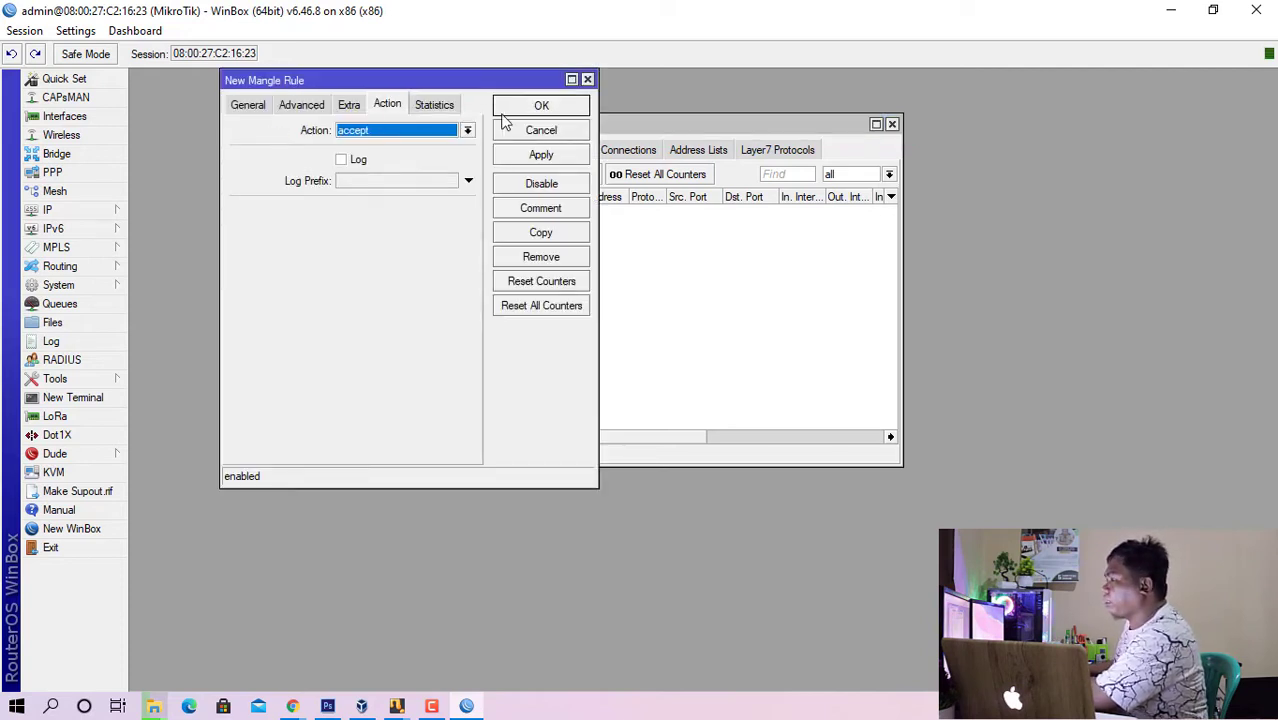
{"action": "left_click", "coordinate": [248, 105]}
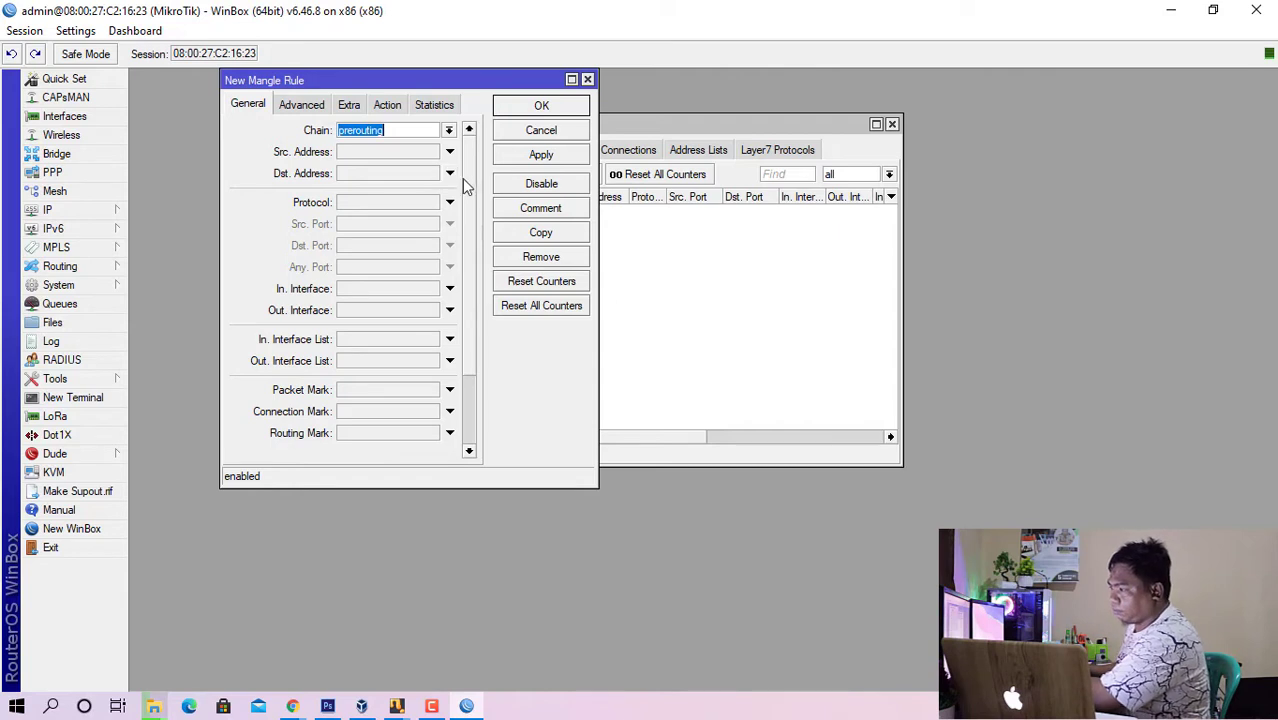
{"action": "left_click", "coordinate": [370, 289]}
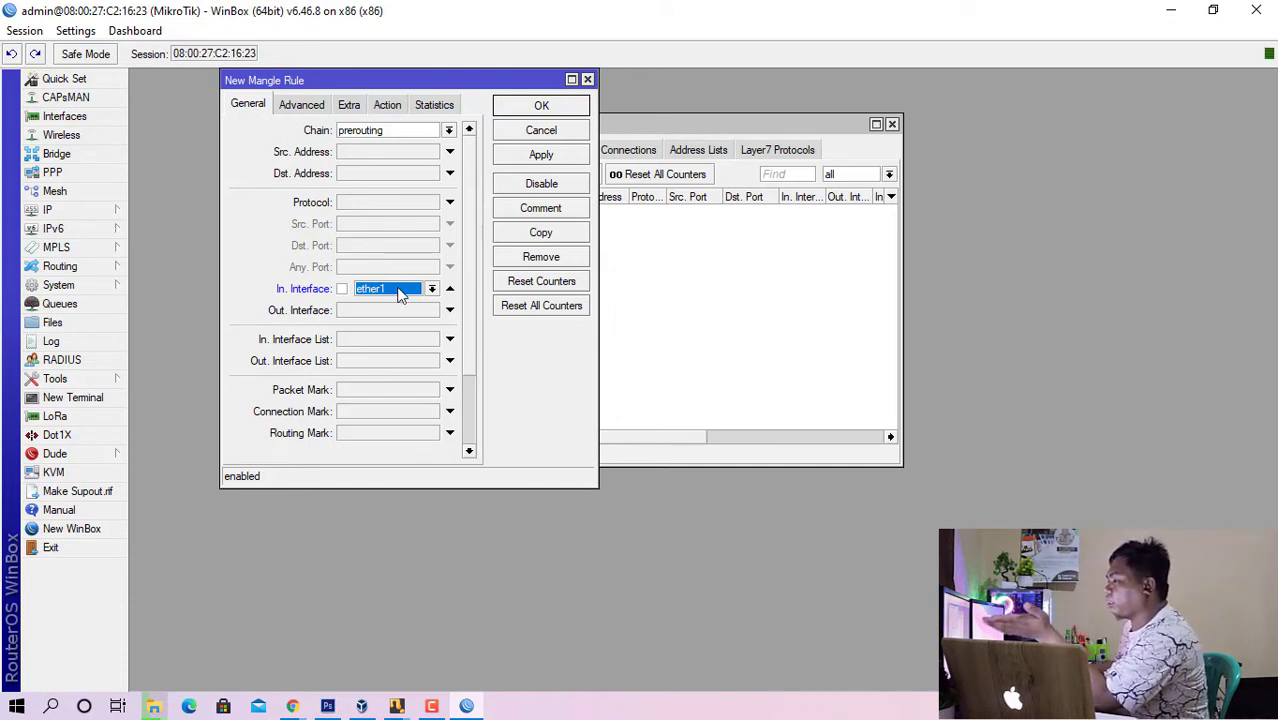
- Set the new mangle rule's action to change TTL
{"action": "left_click", "coordinate": [396, 108]}
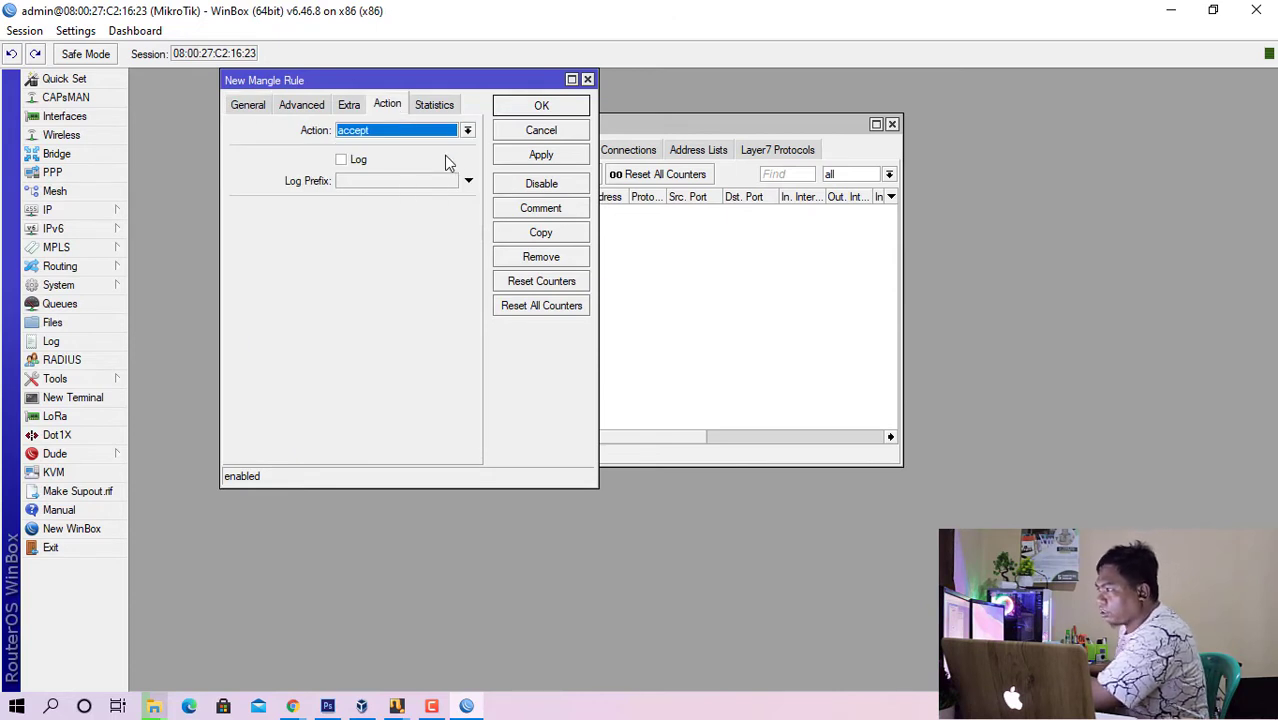
{"action": "left_click", "coordinate": [427, 132]}
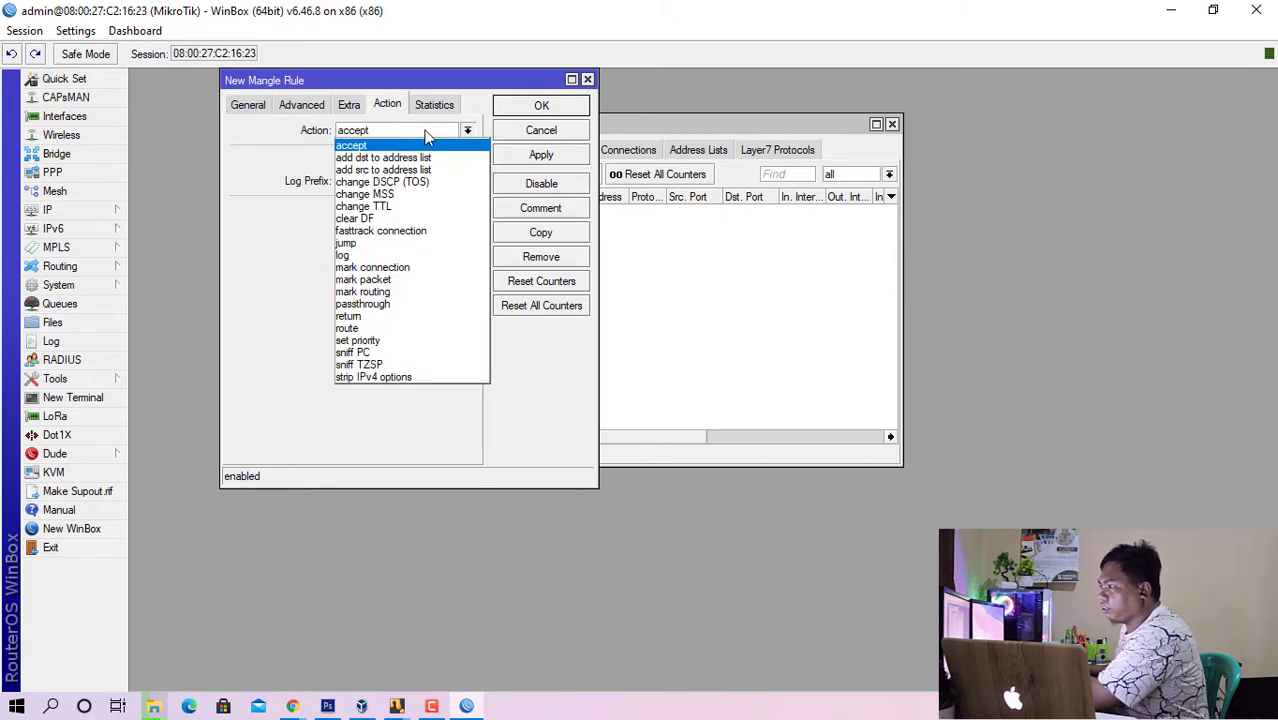
{"action": "left_click", "coordinate": [425, 207]}
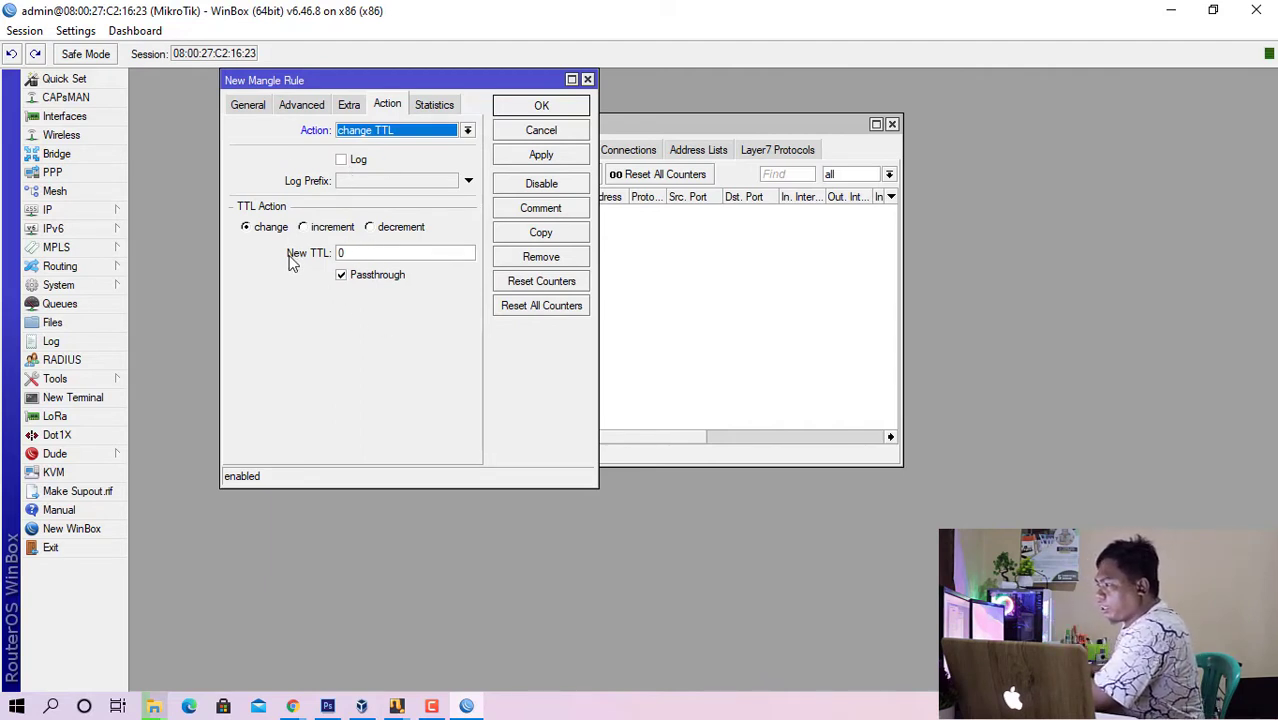
{"action": "double_click", "coordinate": [340, 253]}
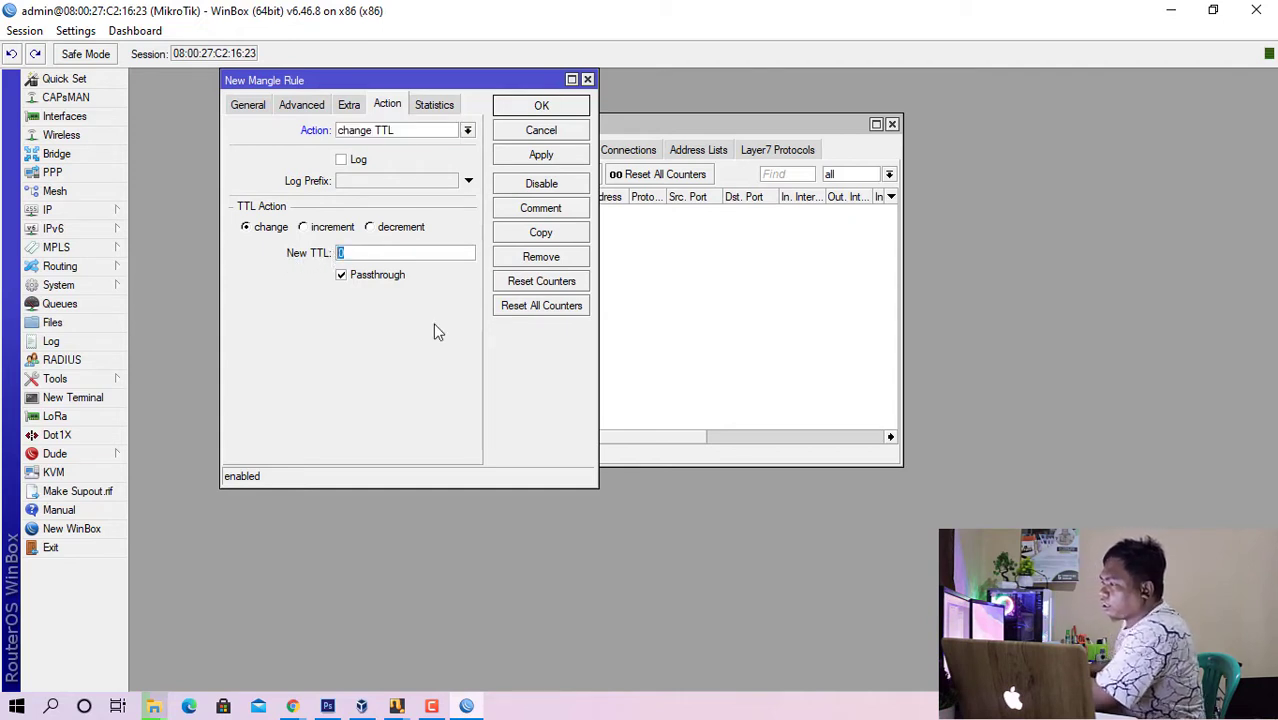
- Switch to the Windows XP virtual machine and open Command Prompt
{"action": "left_click", "coordinate": [362, 706]}
{"action": "left_click", "coordinate": [362, 706]}
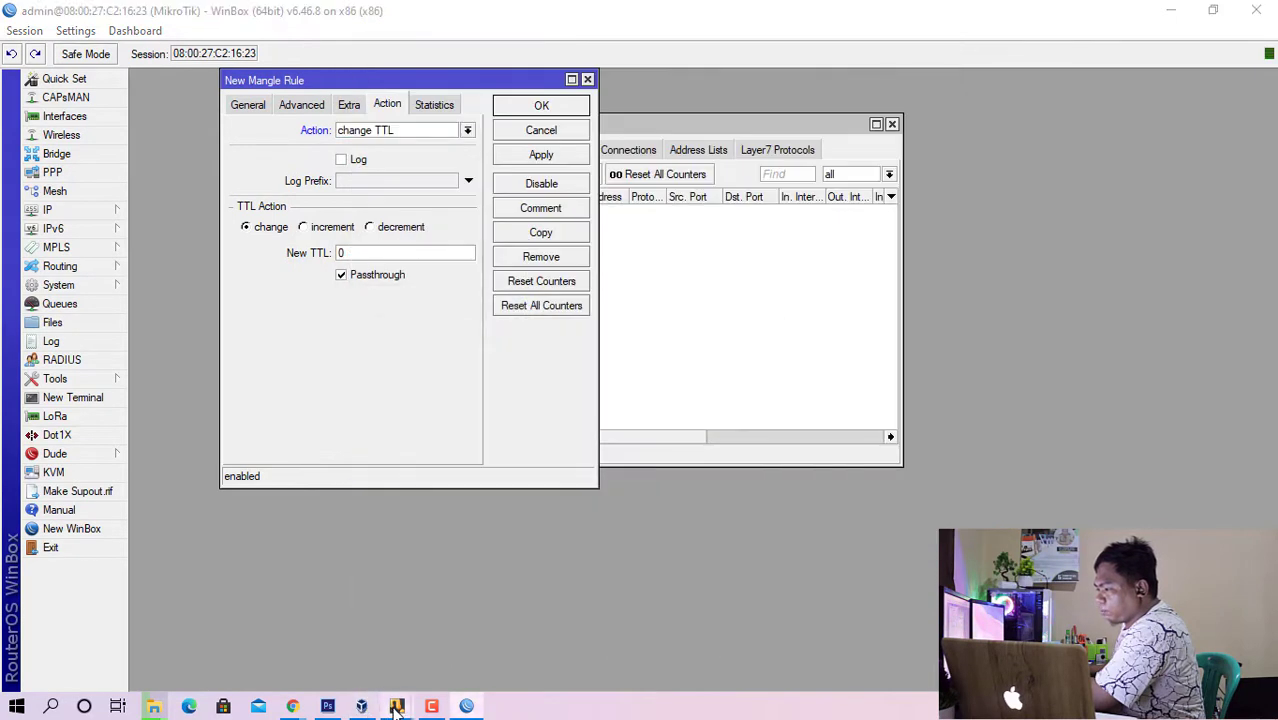
{"action": "mouse_move", "coordinate": [365, 706]}
{"action": "left_click", "coordinate": [463, 648]}
{"action": "left_click", "coordinate": [250, 624]}
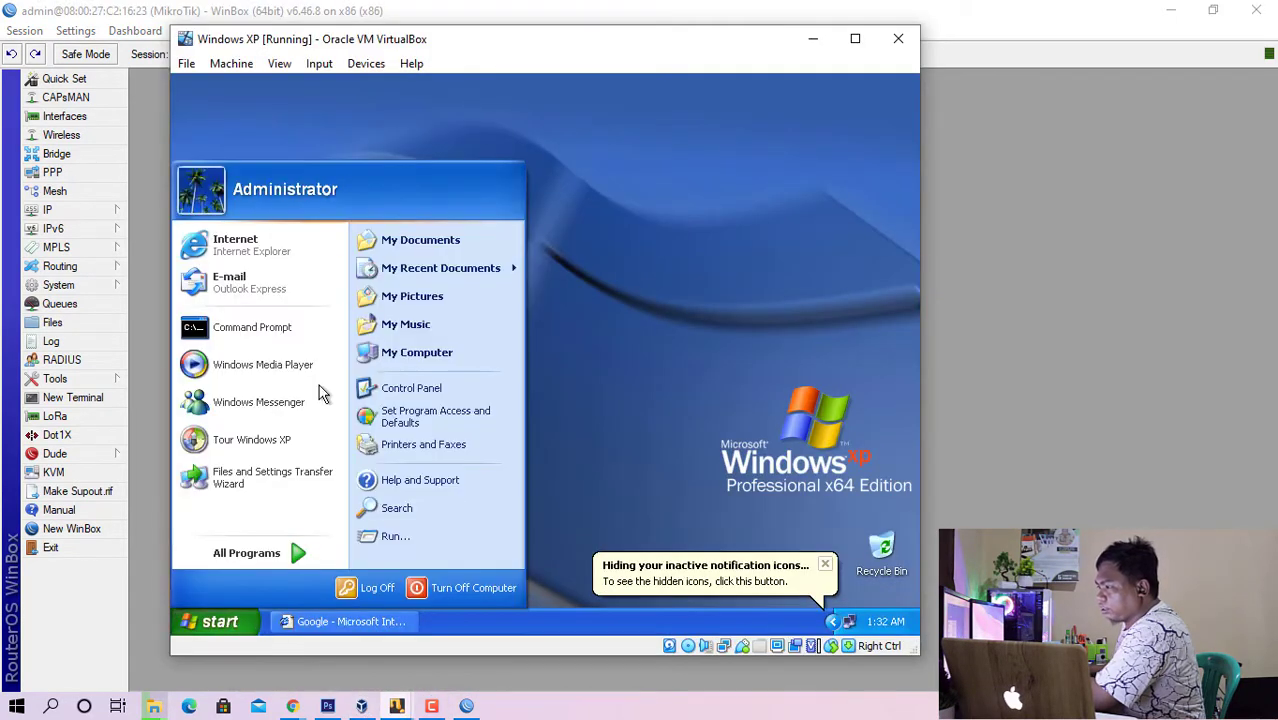
{"action": "left_click", "coordinate": [290, 330]}
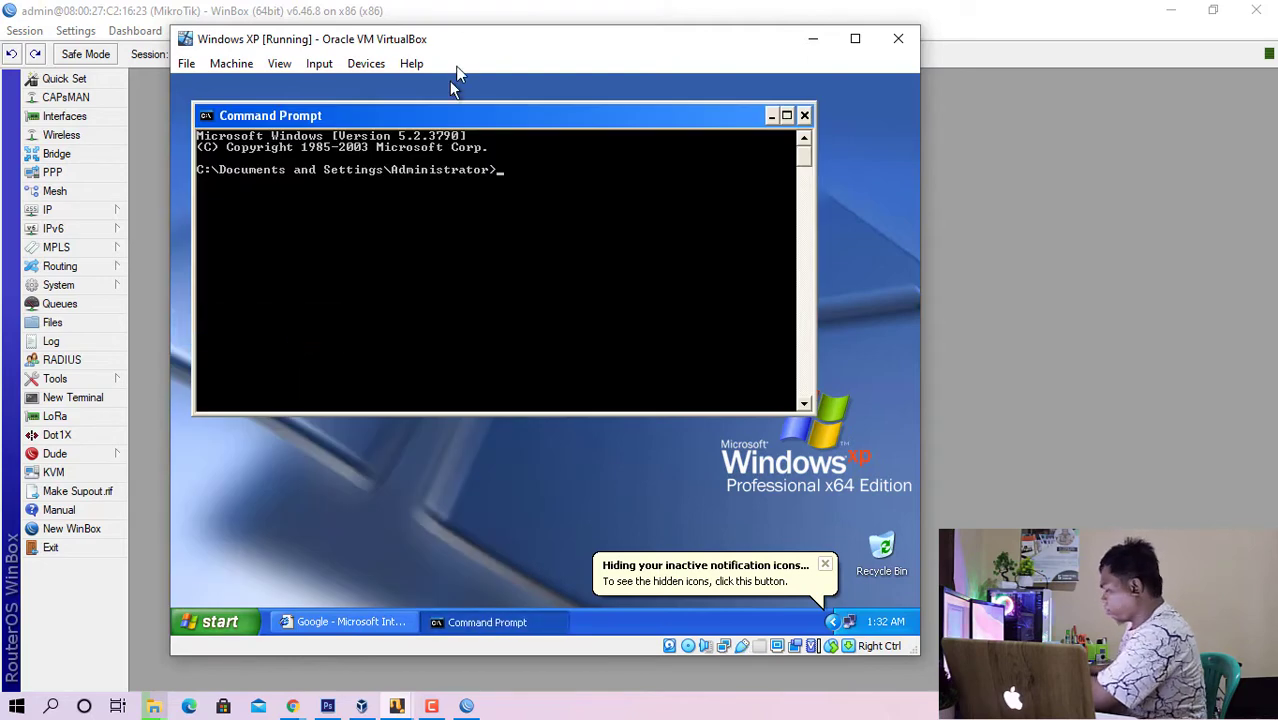
{"action": "type", "text": "ping"}
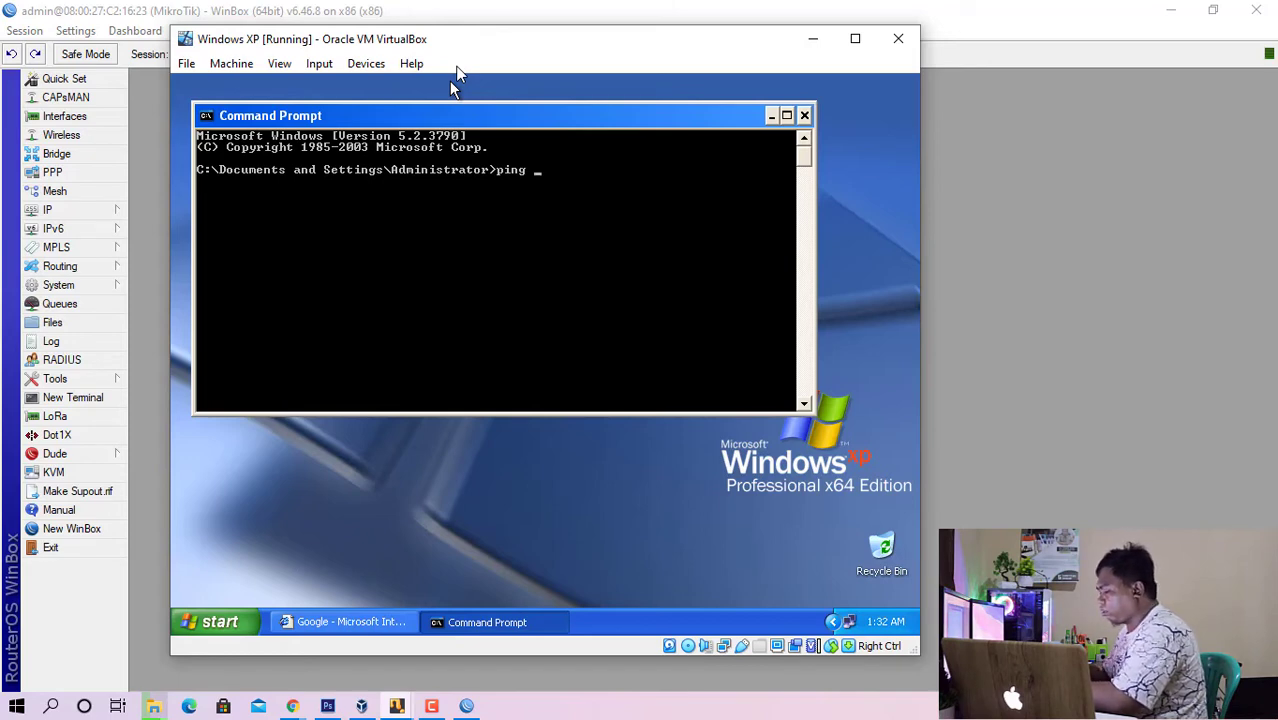
{"action": "type", "text": "w."}
{"action": "type", "text": "www"}
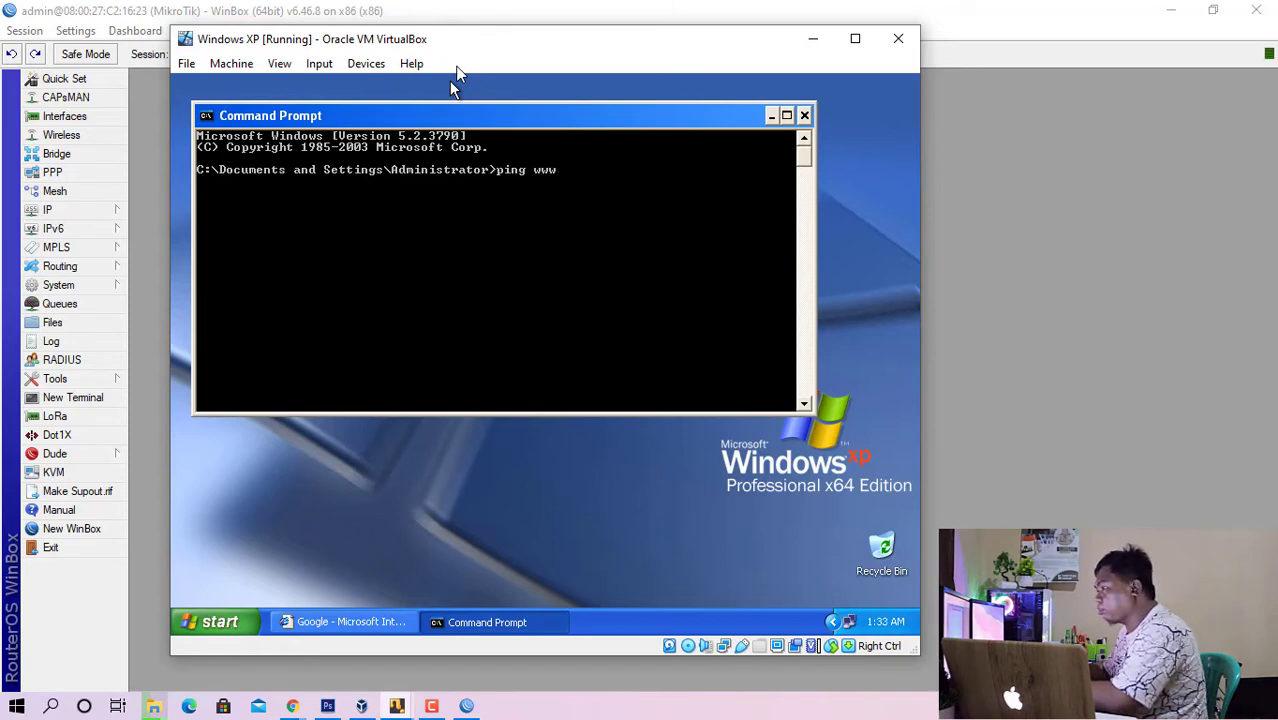
{"action": "type", "text": ".google.co.id"}
{"action": "key", "text": "Return"}
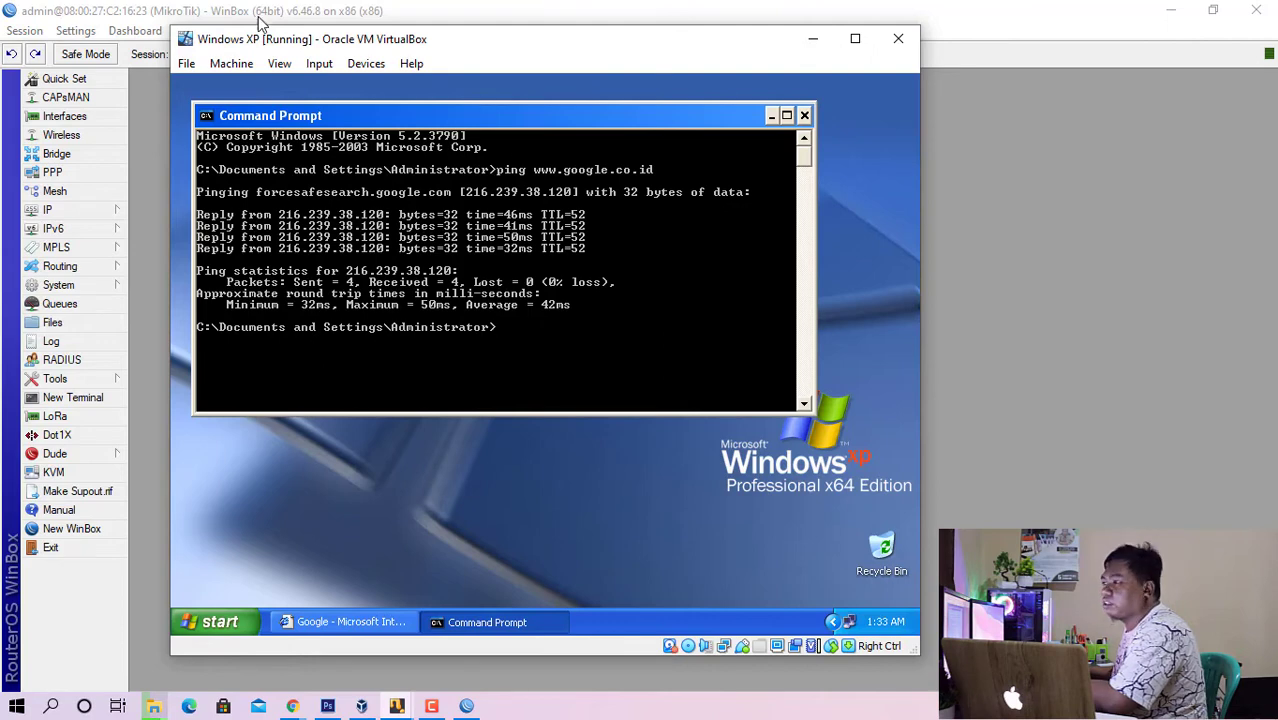
- Check the New TTL field of the mangle rule in WinBox against the TTL of the ping replies in Windows XP
{"action": "left_click", "coordinate": [143, 104]}
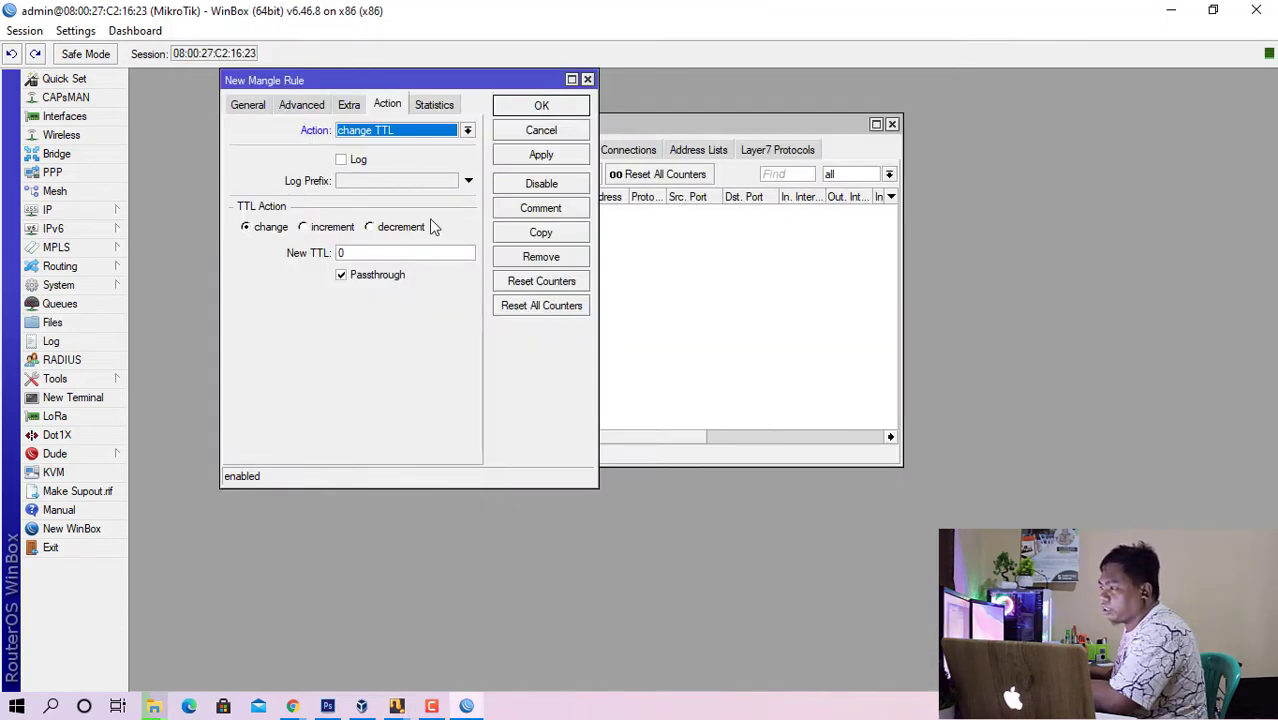
{"action": "double_click", "coordinate": [365, 253]}
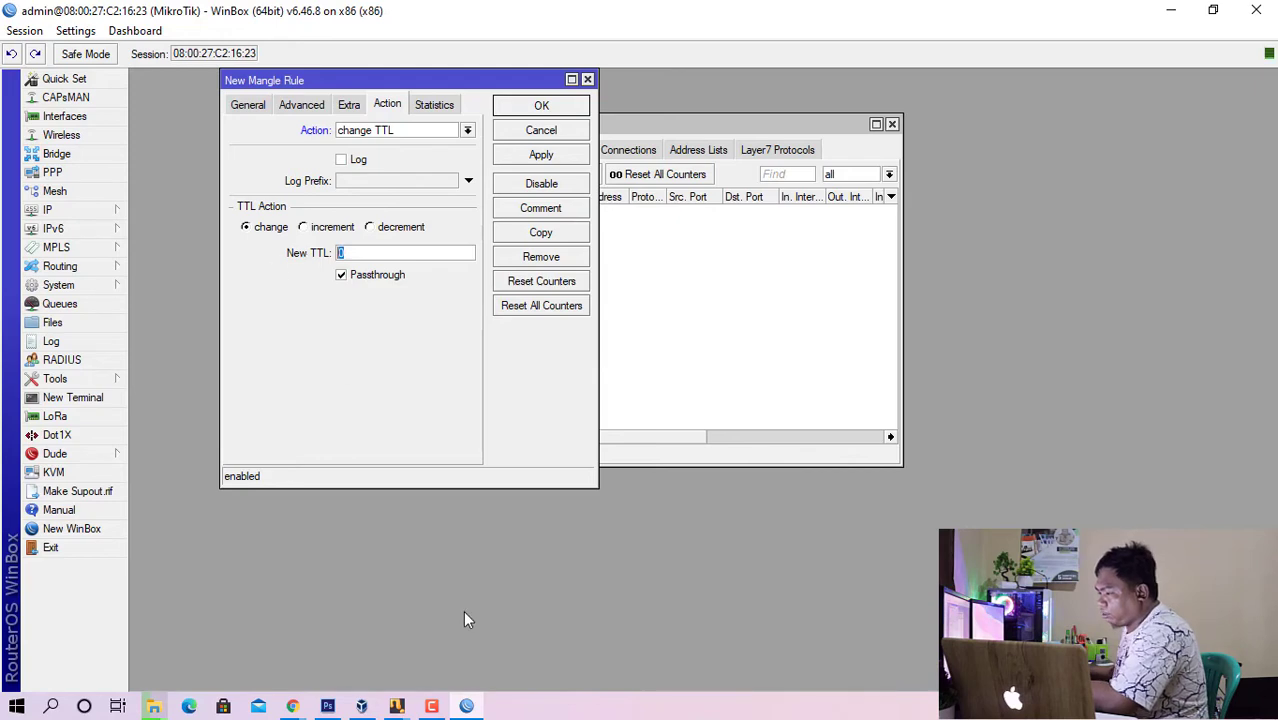
{"action": "left_click", "coordinate": [365, 708]}
{"action": "left_click", "coordinate": [372, 707]}
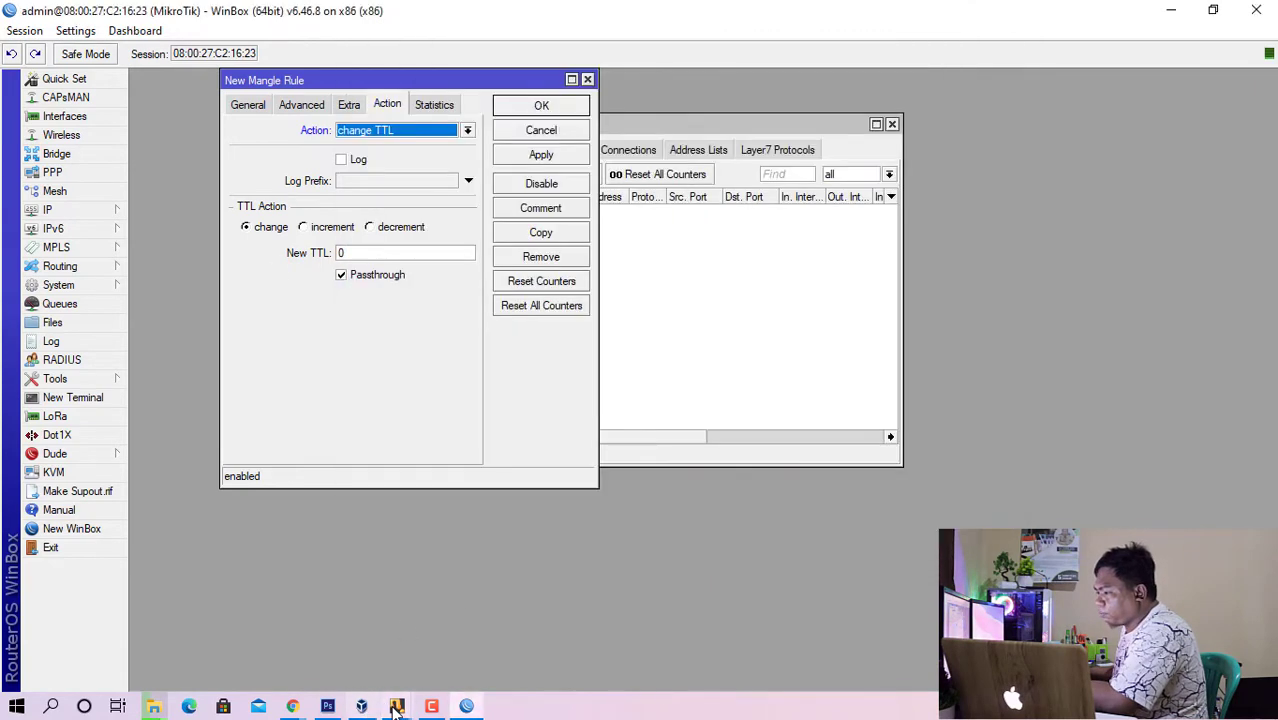
{"action": "left_click", "coordinate": [486, 618]}
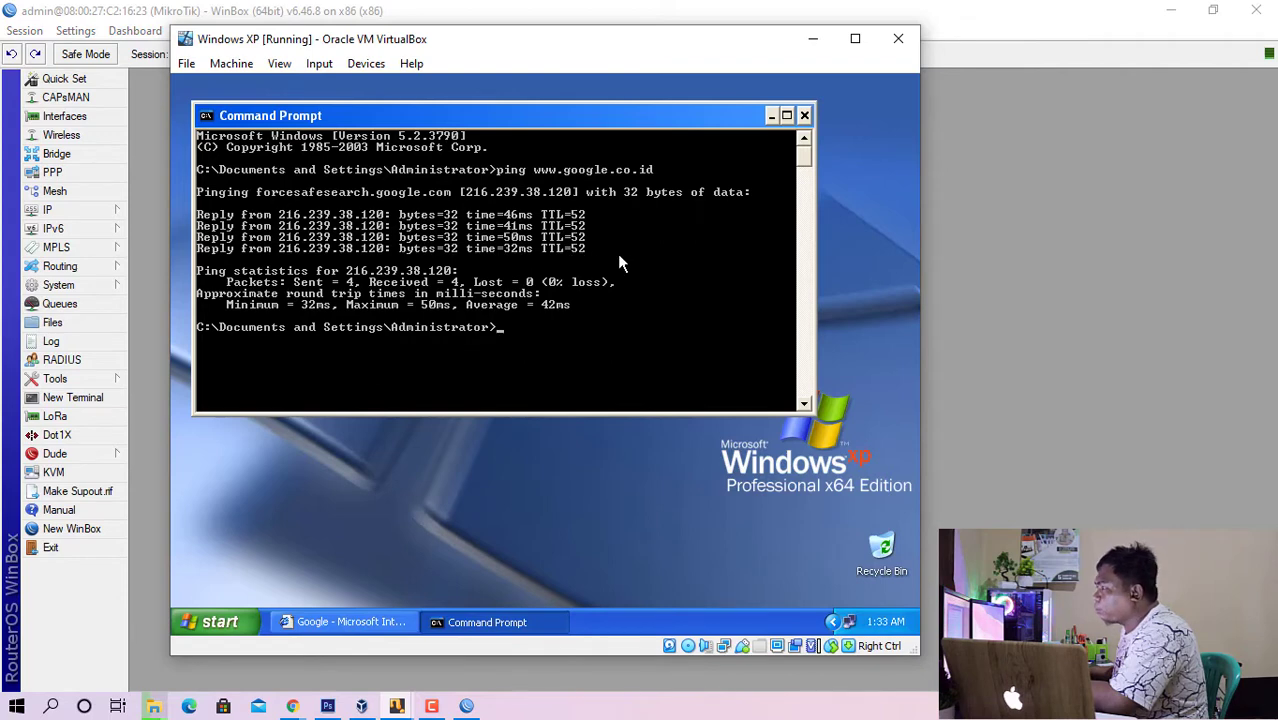
{"action": "left_click", "coordinate": [771, 116]}
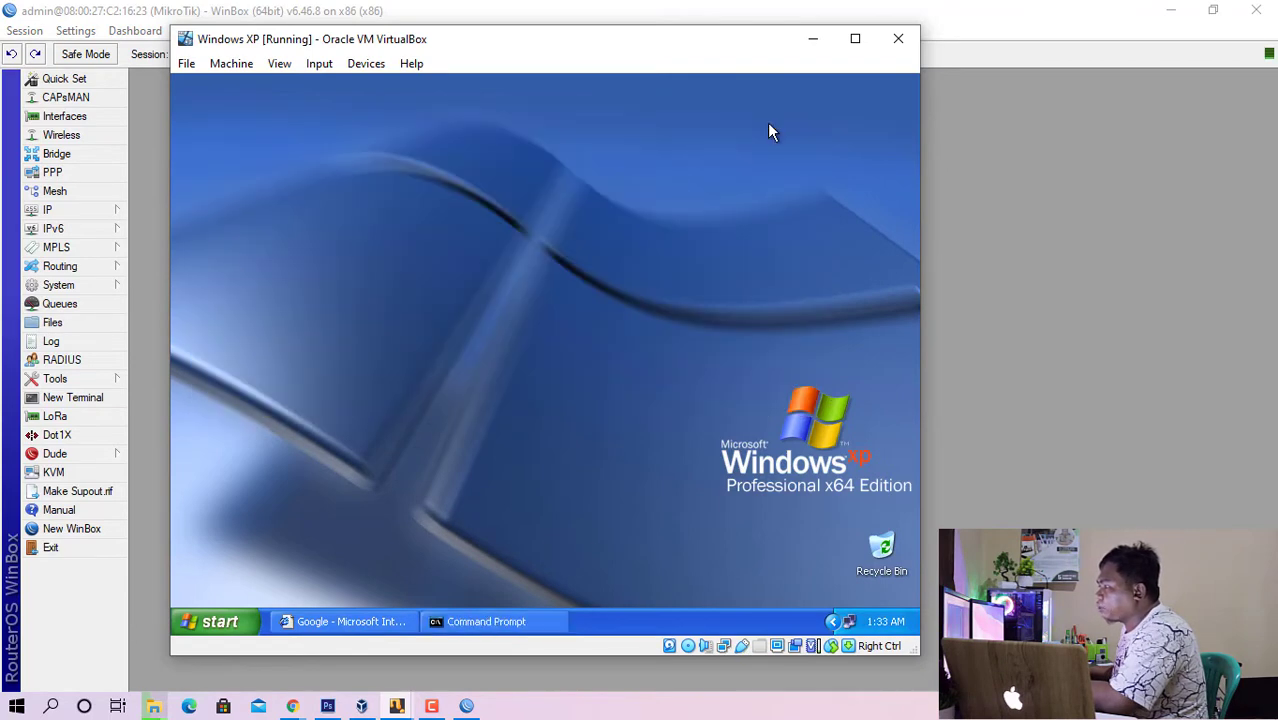
{"action": "left_click", "coordinate": [520, 622]}
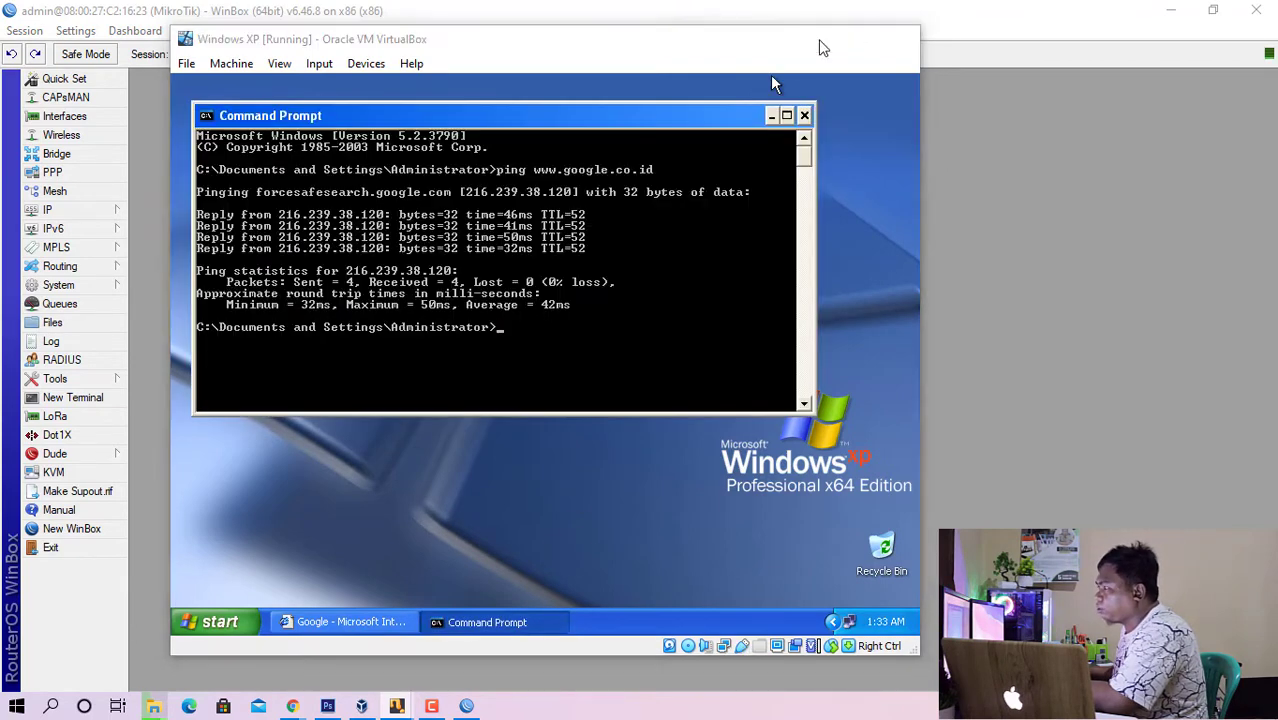
- Return to WinBox, set the mangle rule's new TTL to 11, and save the rule
{"action": "left_click", "coordinate": [813, 38]}
{"action": "double_click", "coordinate": [456, 252]}
{"action": "type", "text": "11"}
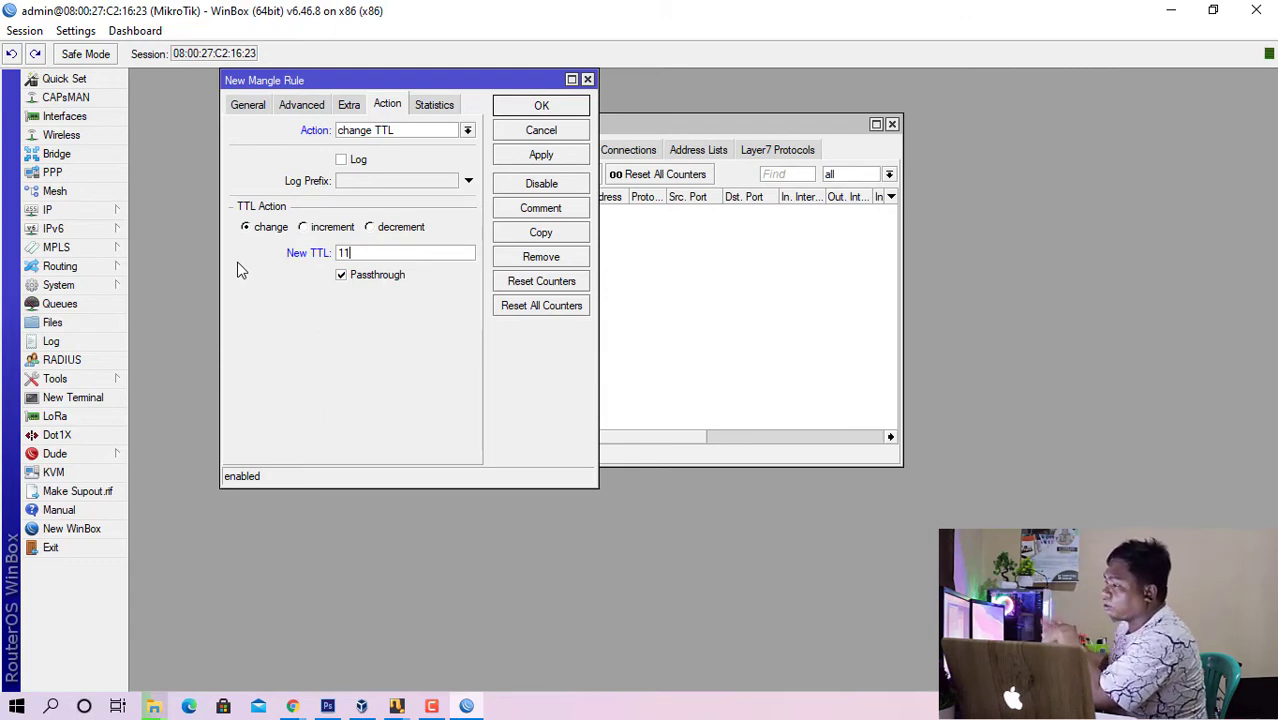
{"action": "left_click", "coordinate": [537, 107]}
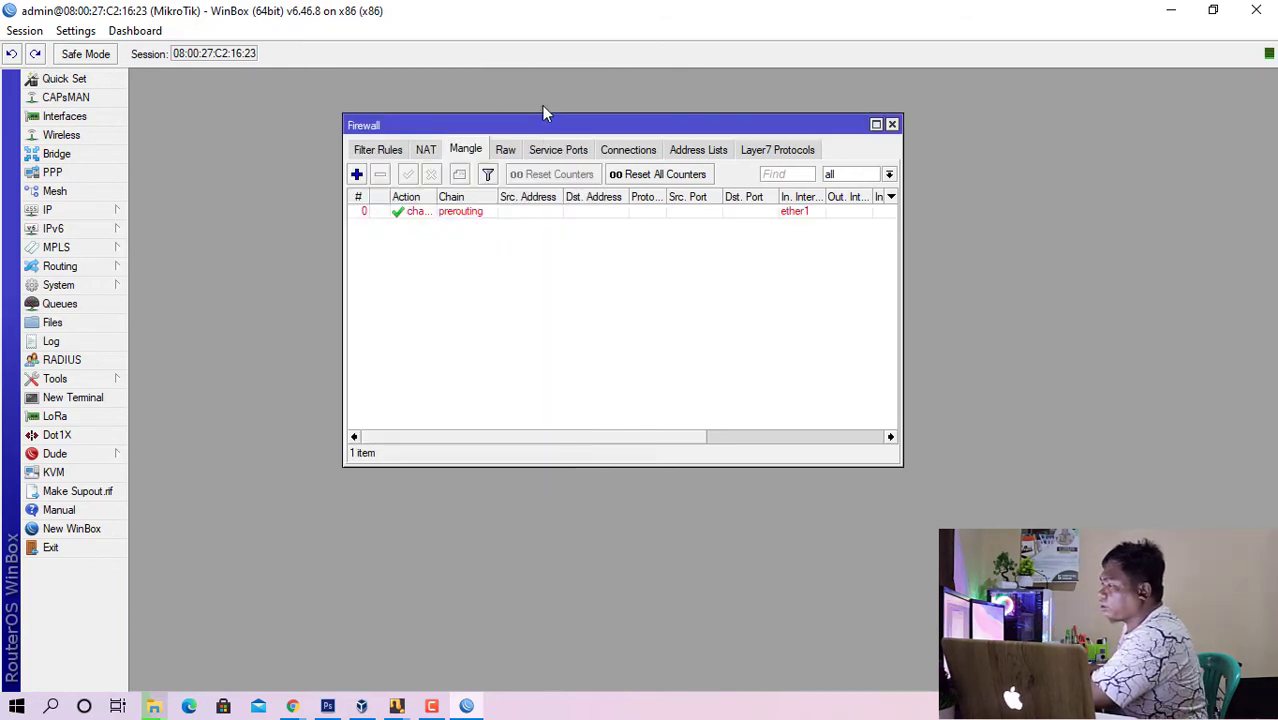
{"action": "left_click", "coordinate": [412, 212]}
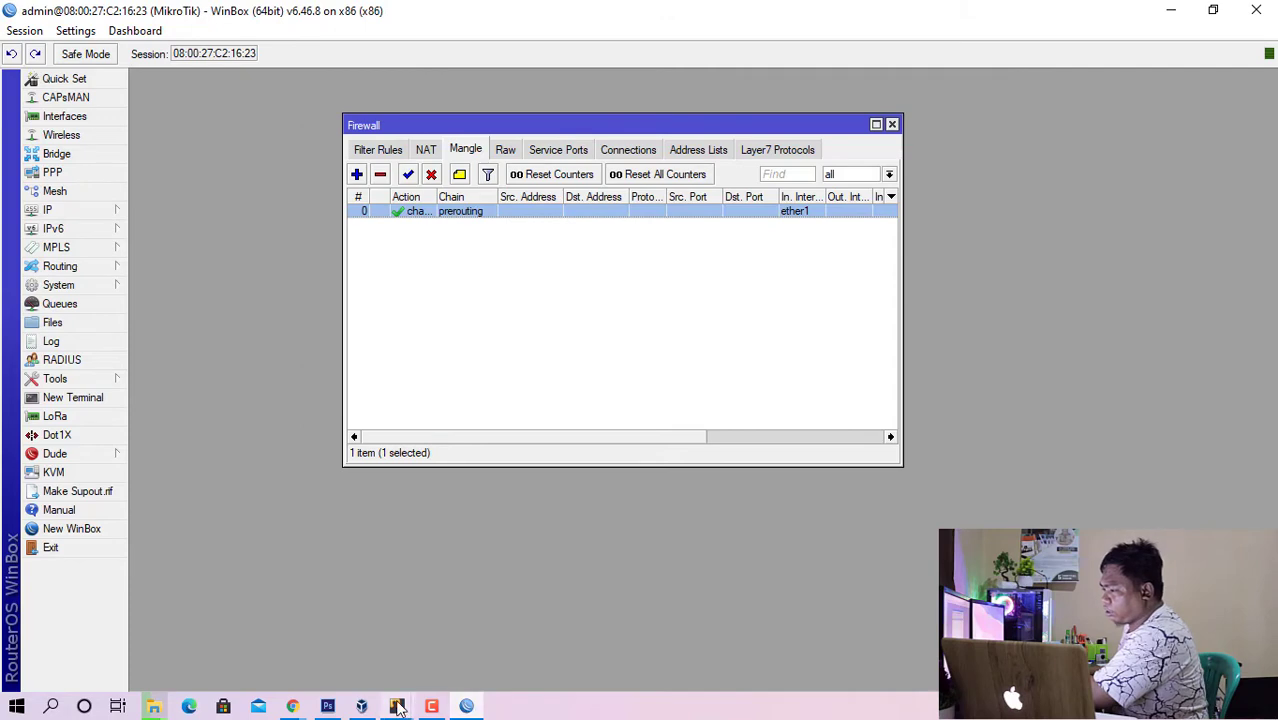
{"action": "mouse_move", "coordinate": [396, 706]}
{"action": "left_click", "coordinate": [503, 624]}
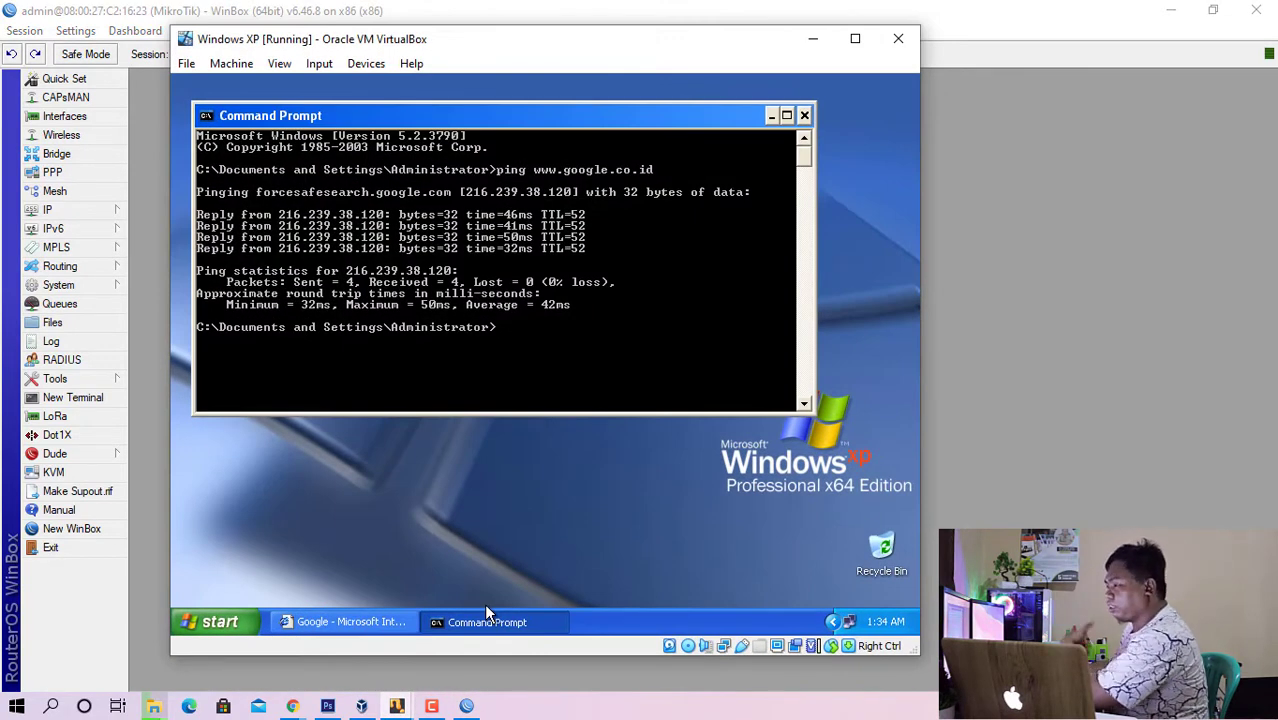
{"action": "key", "text": "Up"}
{"action": "key", "text": "Return"}
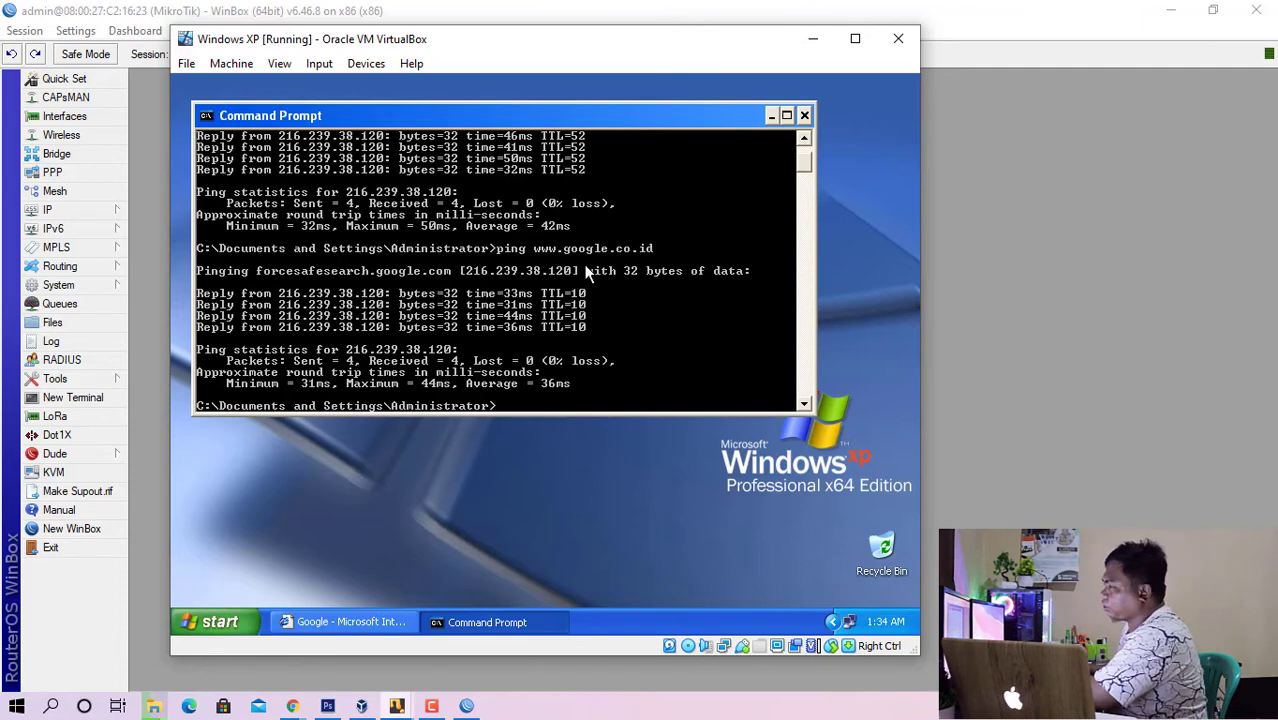
- Return to WinBox and set the prerouting mangle rule's new TTL to 1, saving the change
{"action": "left_click", "coordinate": [812, 39]}
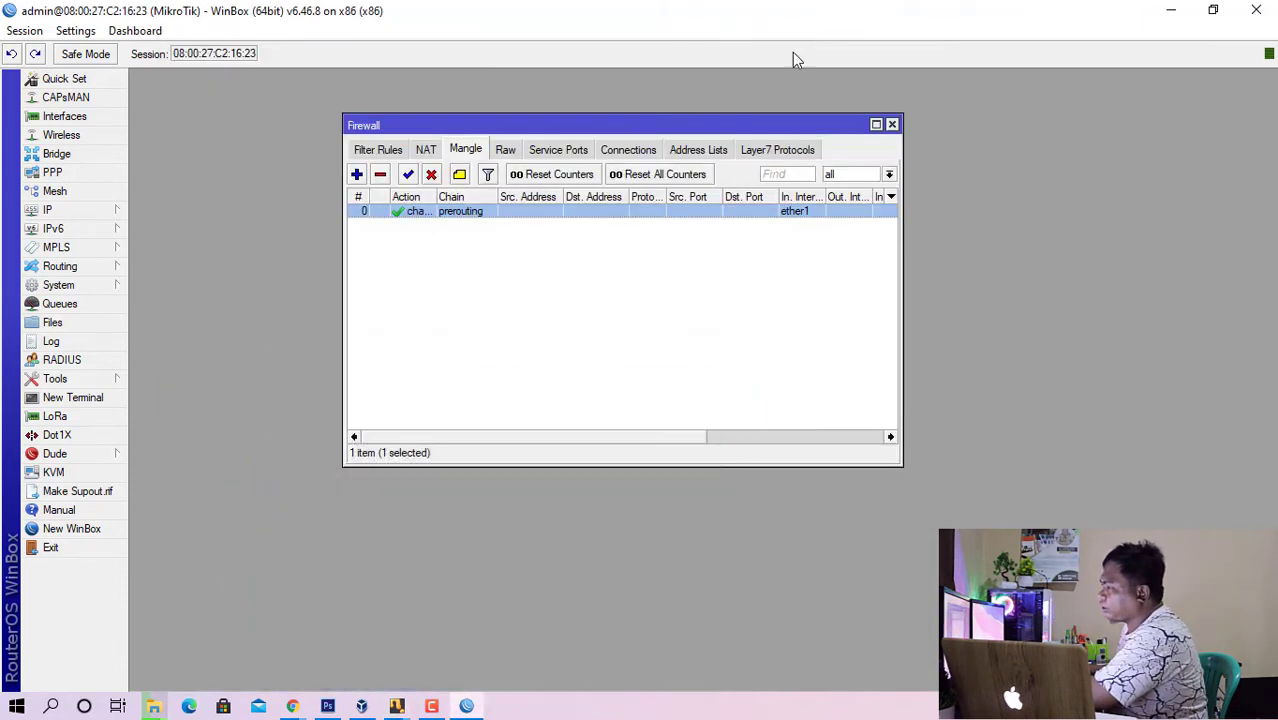
{"action": "double_click", "coordinate": [478, 222]}
{"action": "left_click_drag", "start_coordinate": [448, 251], "coordinate": [84, 255]}
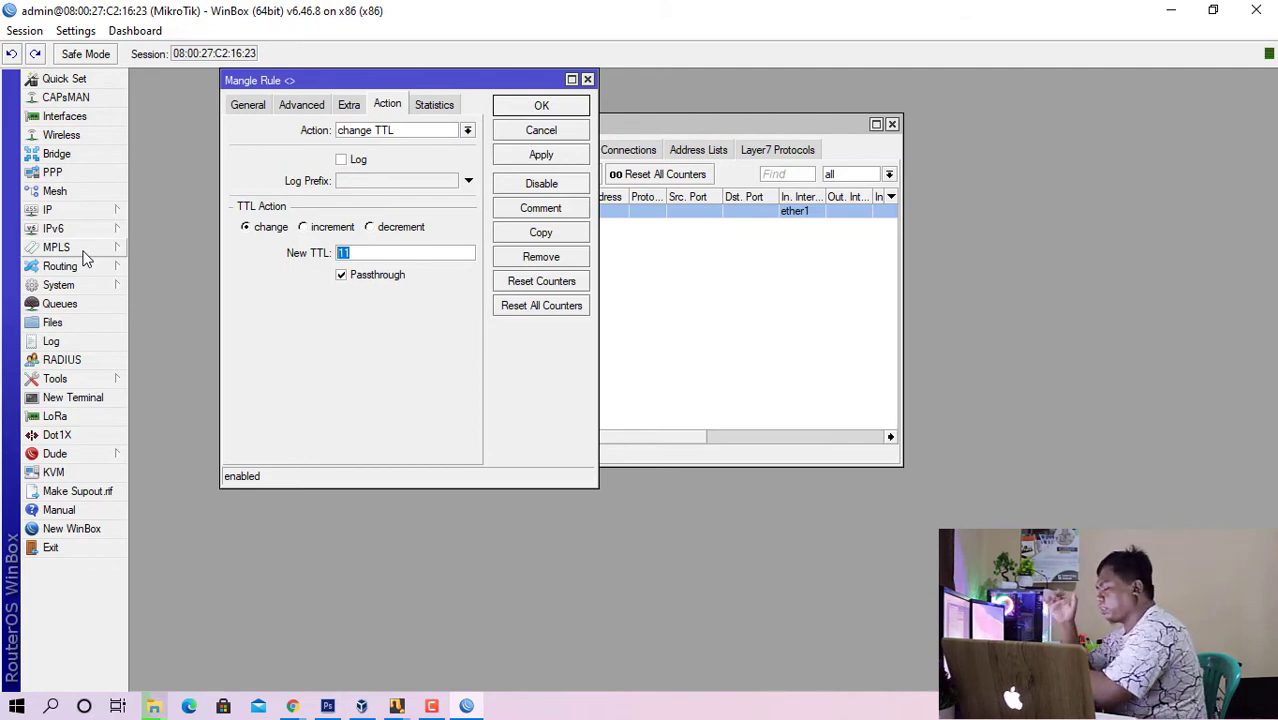
{"action": "type", "text": "1"}
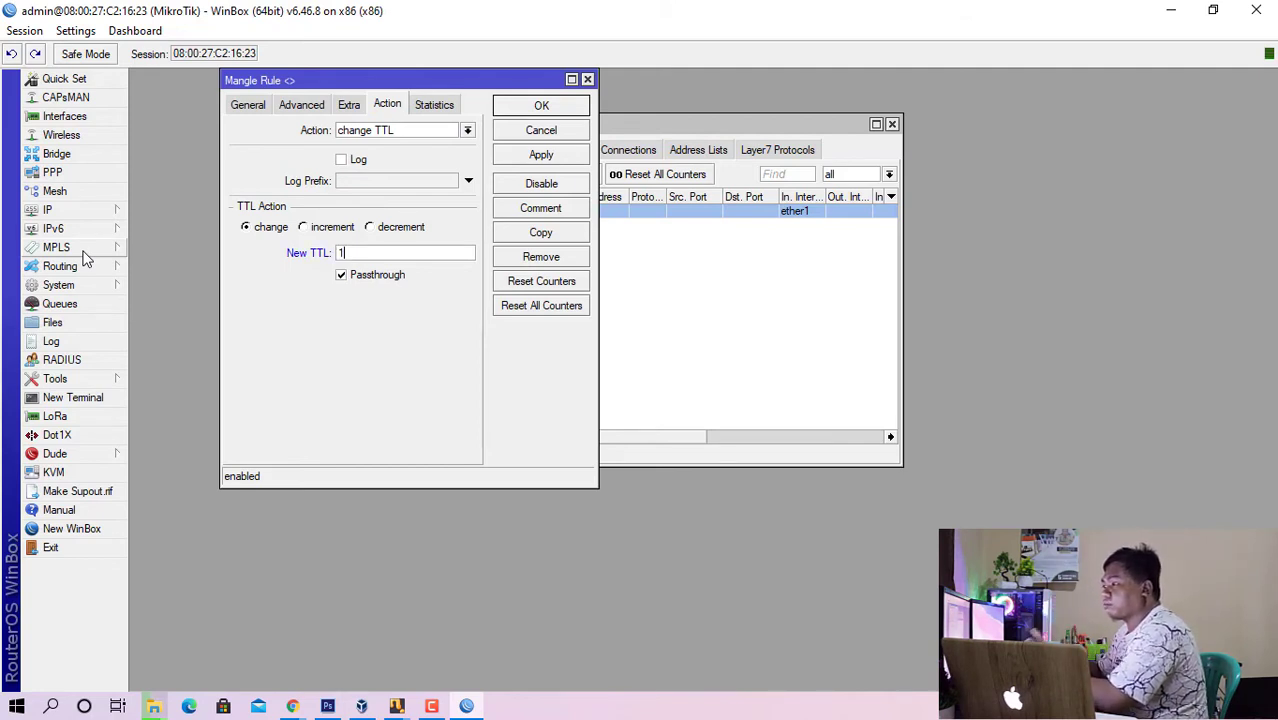
{"action": "left_click", "coordinate": [514, 107]}
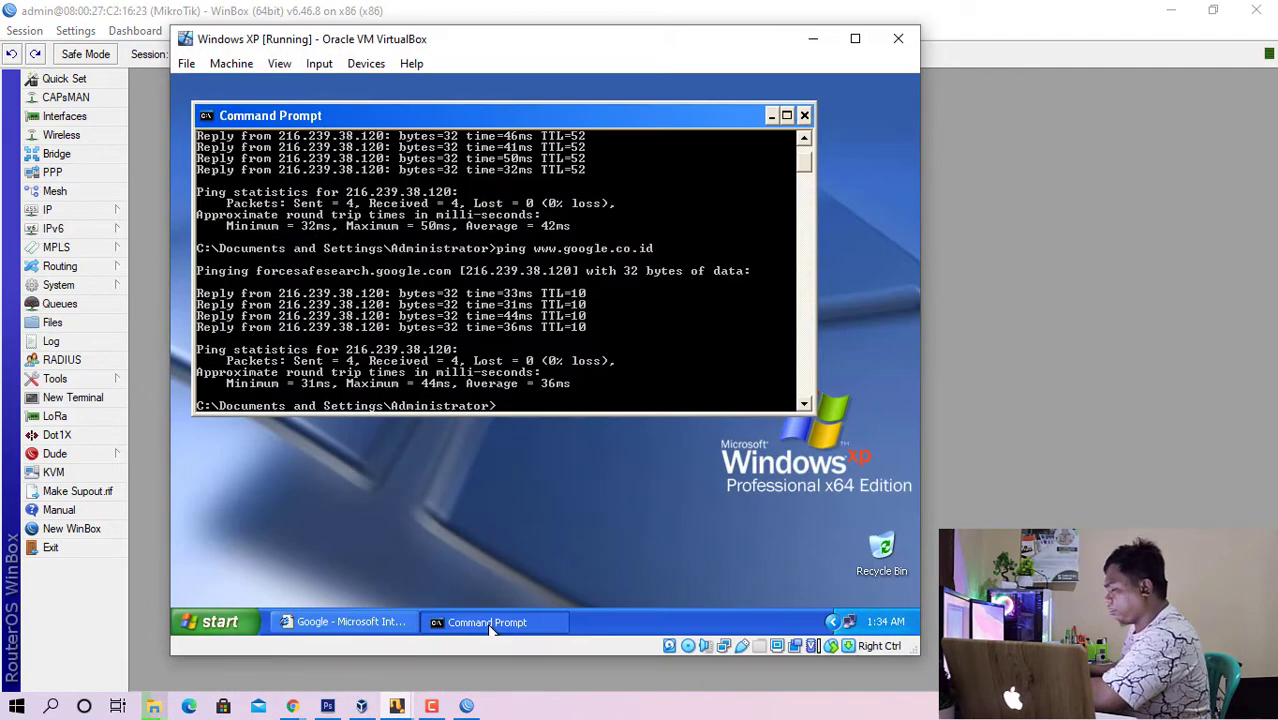
{"action": "key", "text": "Up"}
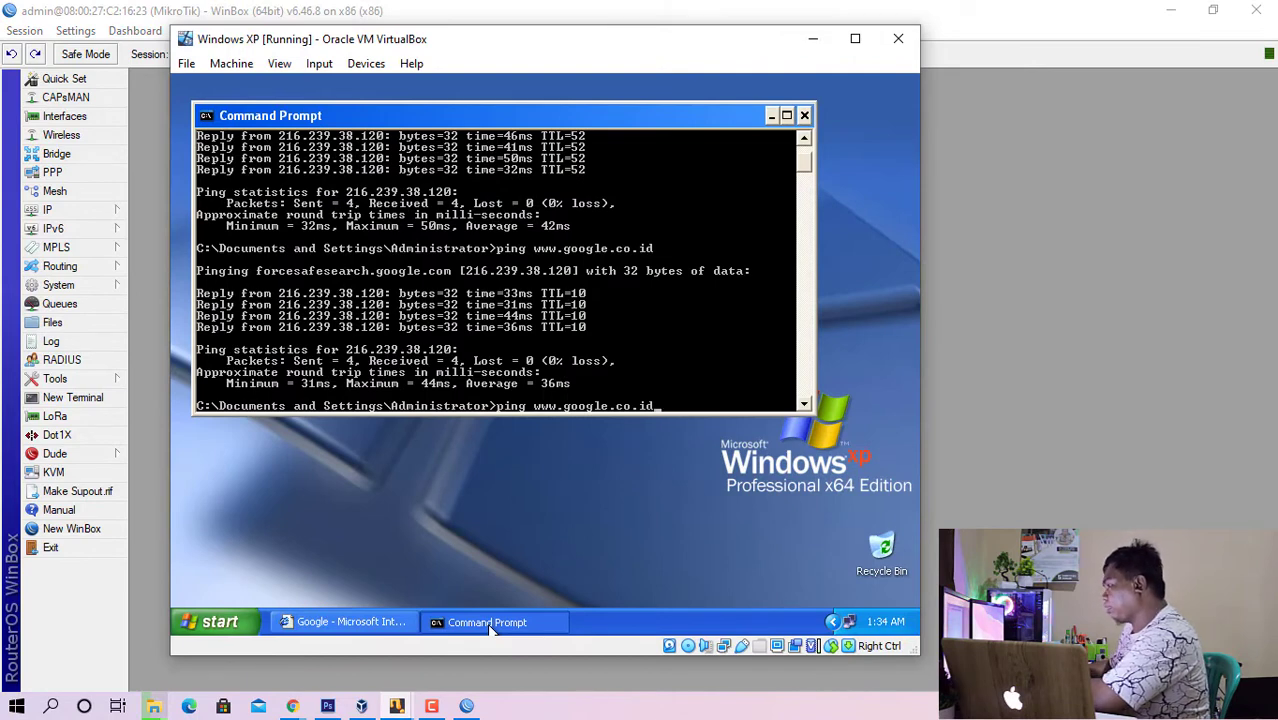
{"action": "key", "text": "Return"}
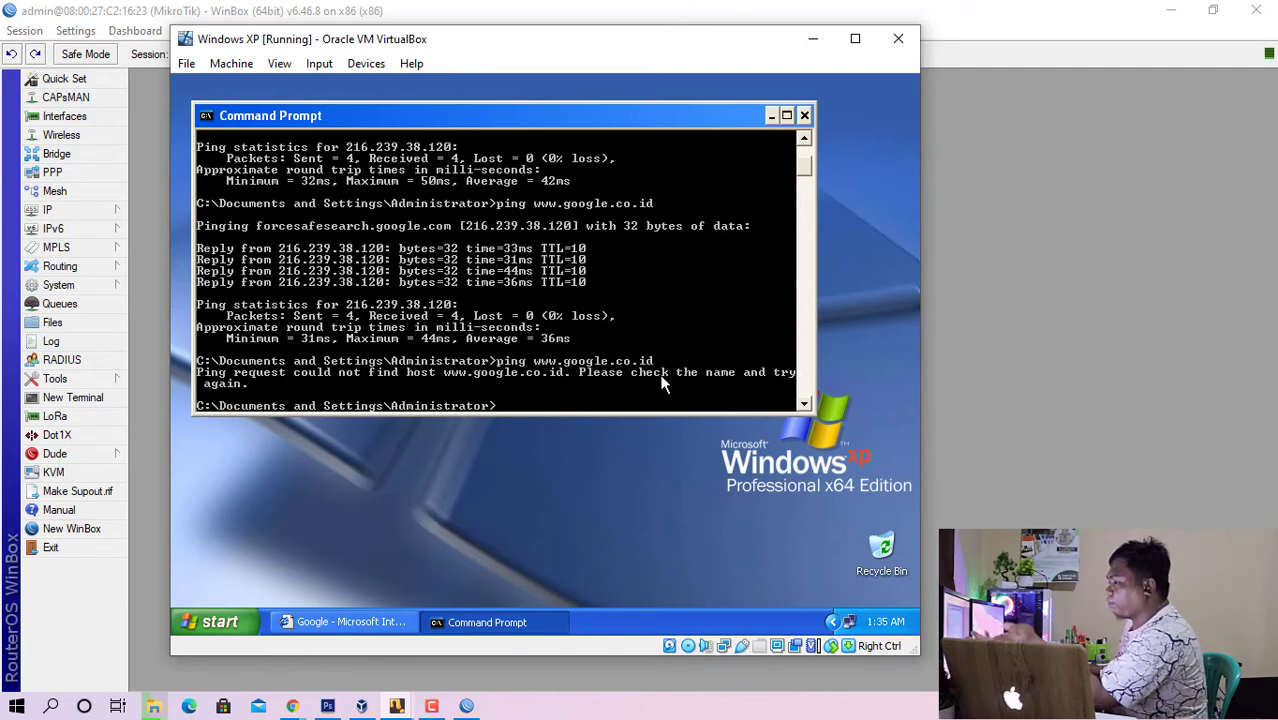
{"action": "left_click", "coordinate": [352, 622]}
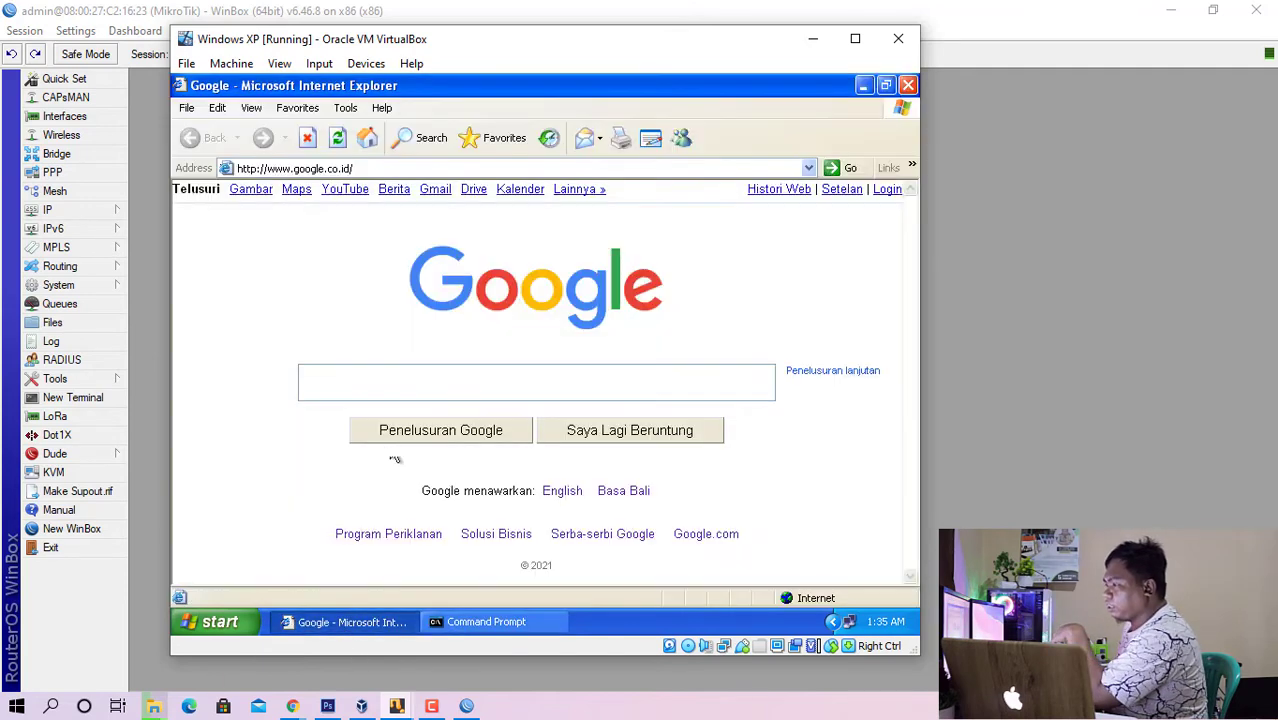
{"action": "left_click", "coordinate": [710, 168]}
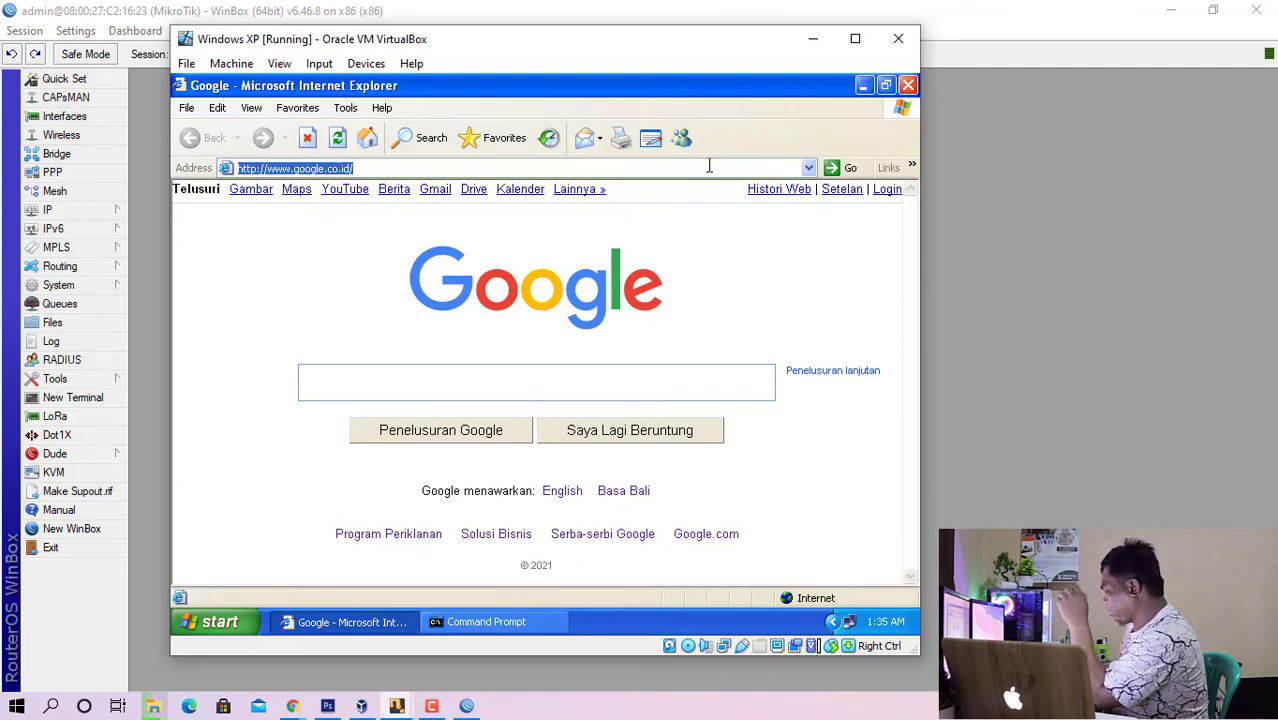
{"action": "key", "text": "Return"}
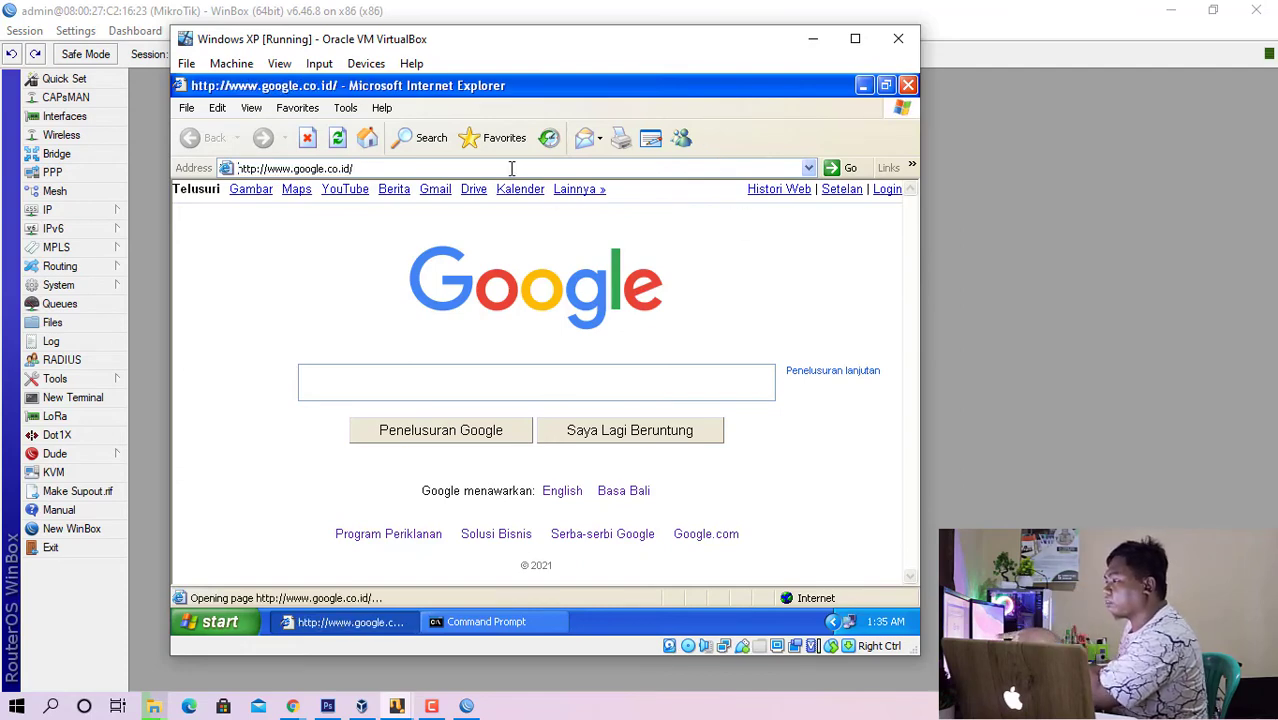
{"action": "left_click", "coordinate": [908, 85]}
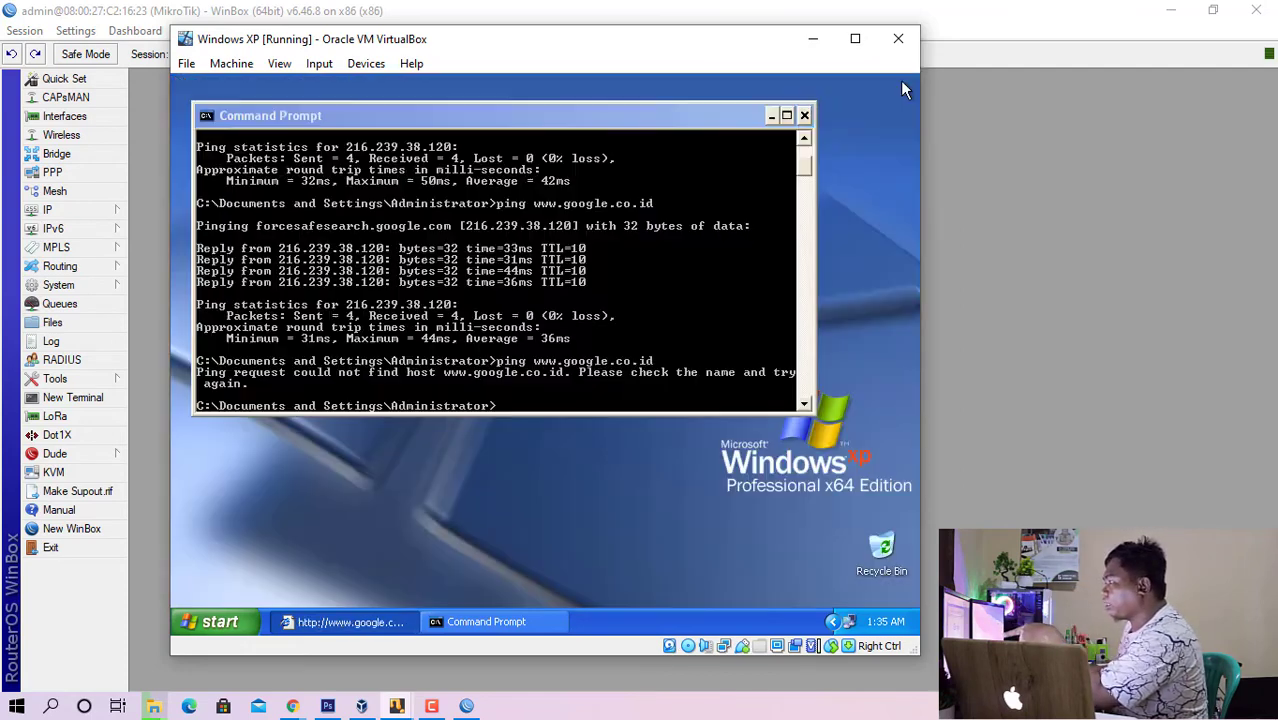
{"action": "left_click", "coordinate": [215, 620]}
{"action": "left_click", "coordinate": [252, 246]}
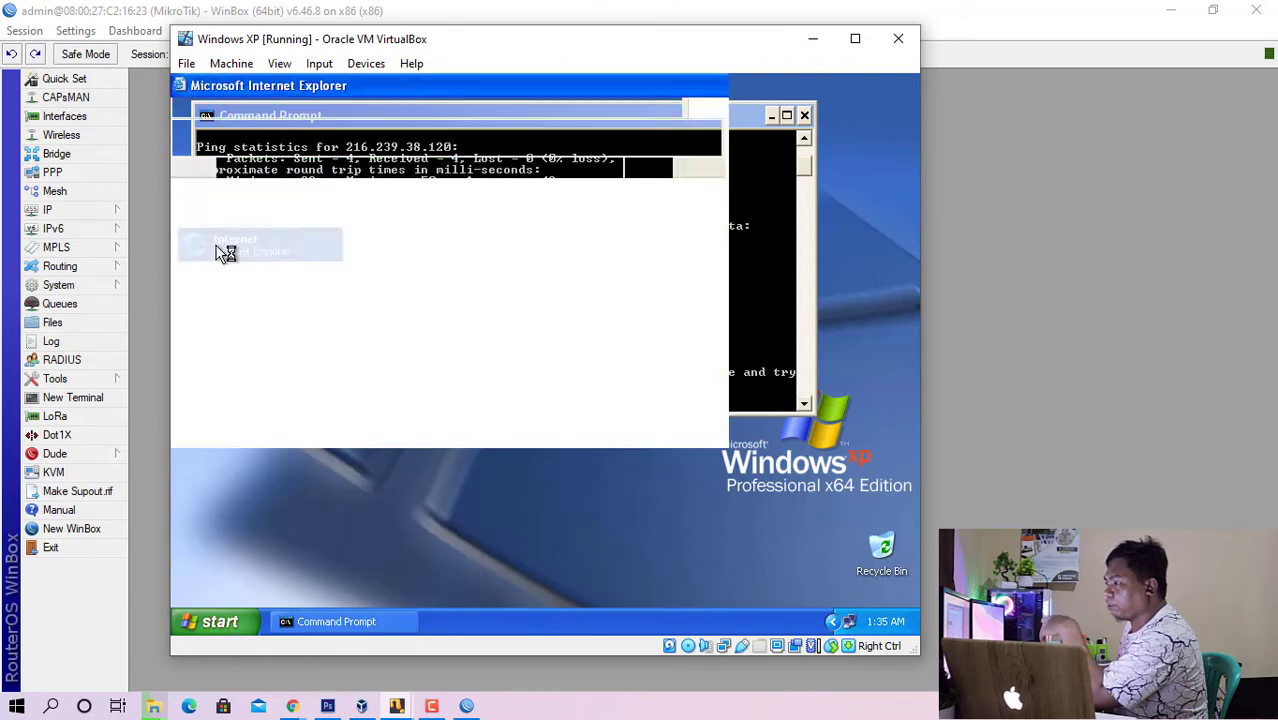
{"action": "left_click", "coordinate": [339, 164]}
{"action": "type", "text": "www."}
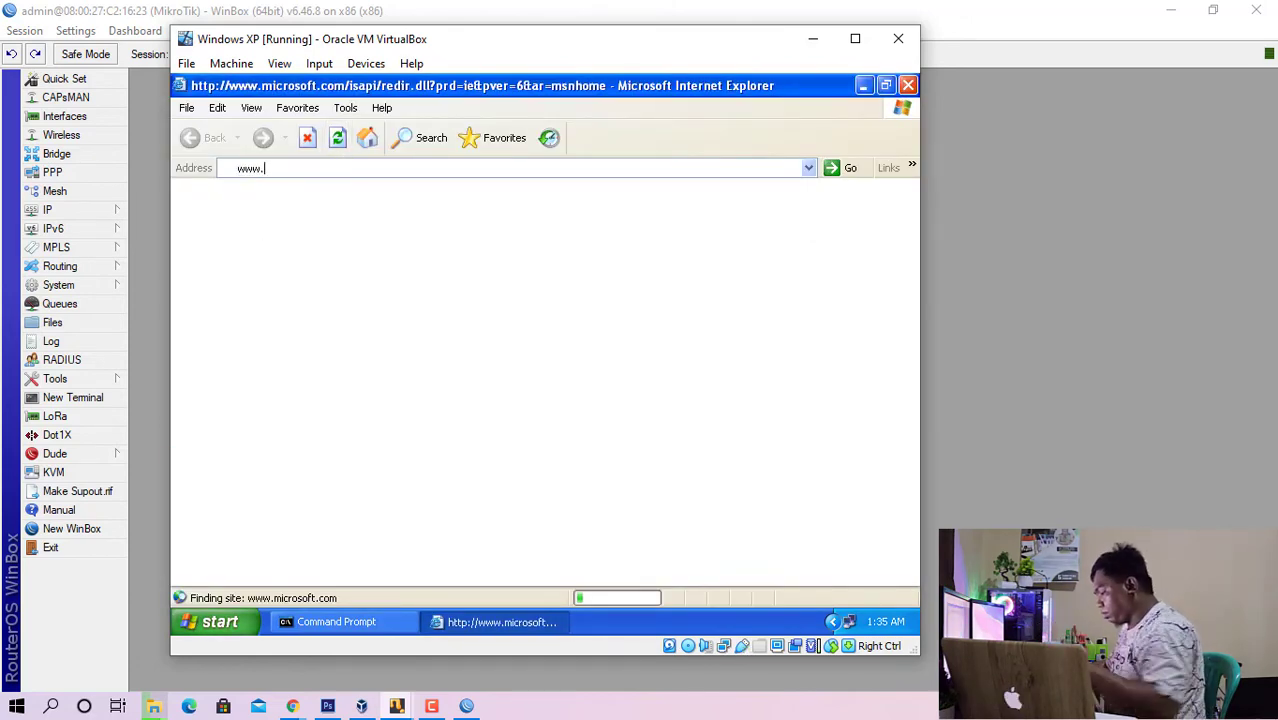
{"action": "type", "text": "googl"}
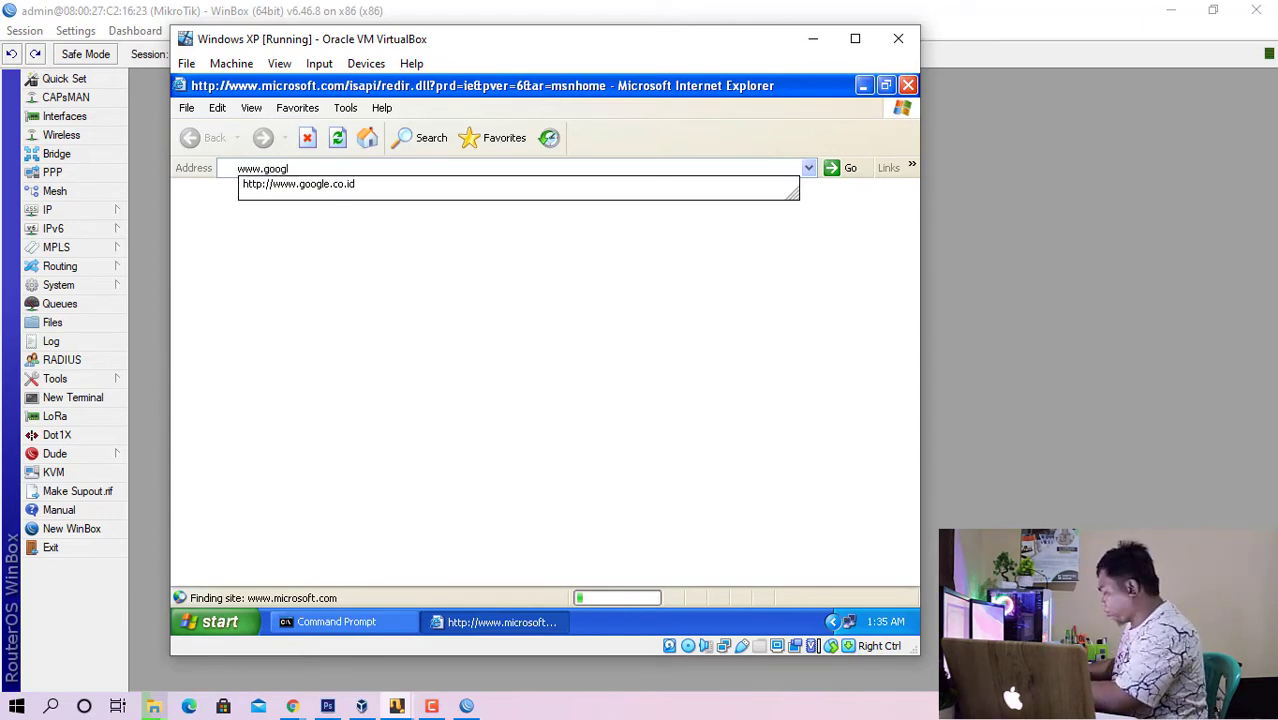
{"action": "key", "text": "Down"}
{"action": "key", "text": "Return"}
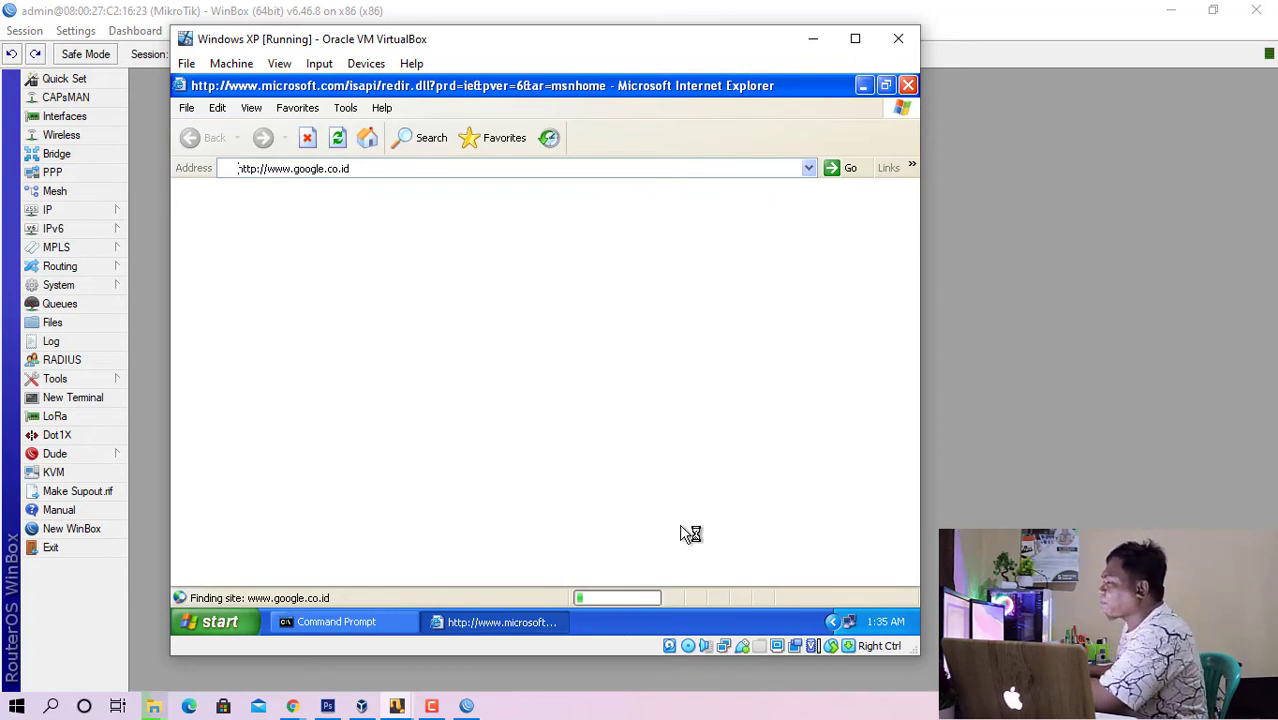
{"action": "left_click", "coordinate": [864, 85]}
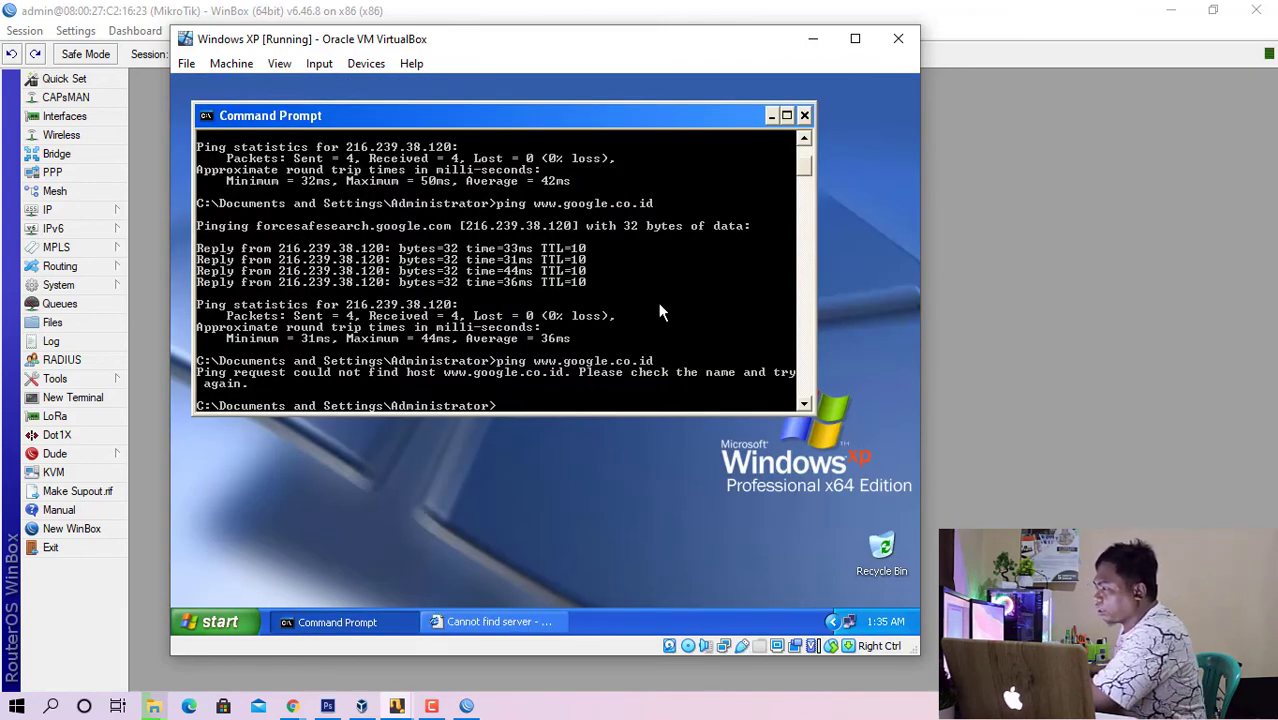
{"action": "left_click", "coordinate": [497, 622]}
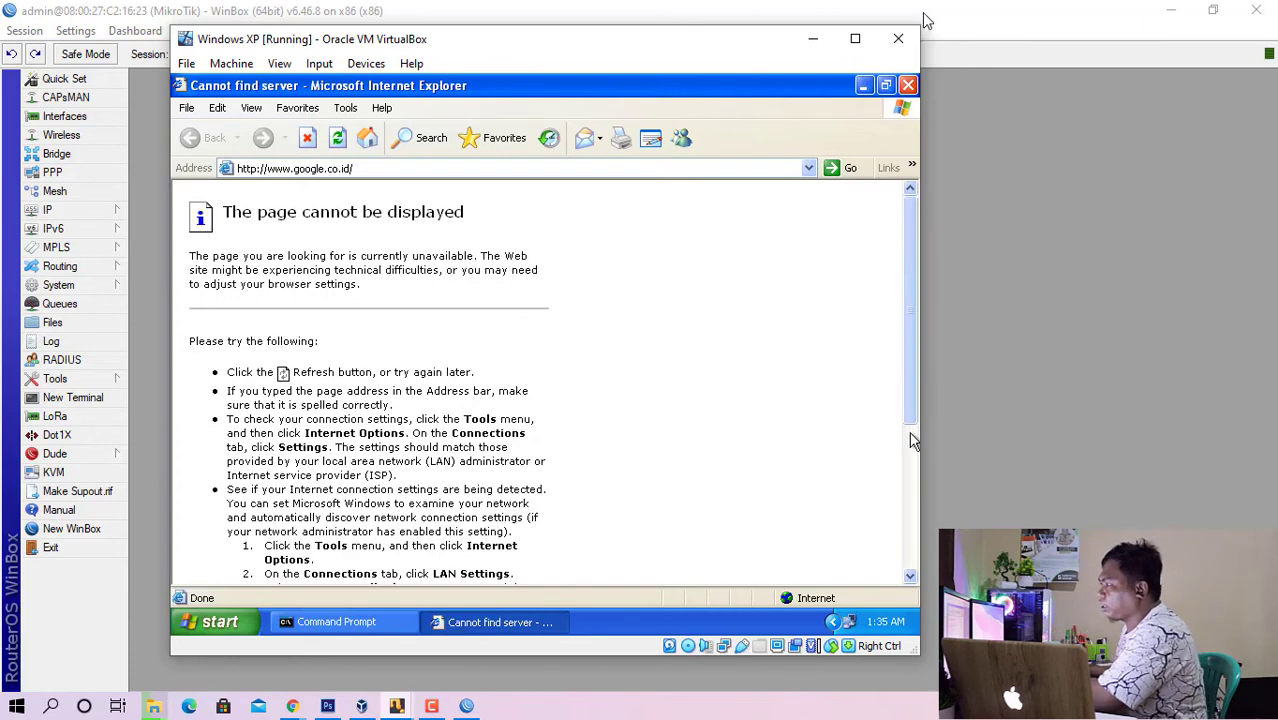
- Minimize WinBox and bring the VirtualBox manager and Windows XP machine windows back onto the desktop
{"action": "left_click", "coordinate": [815, 46]}
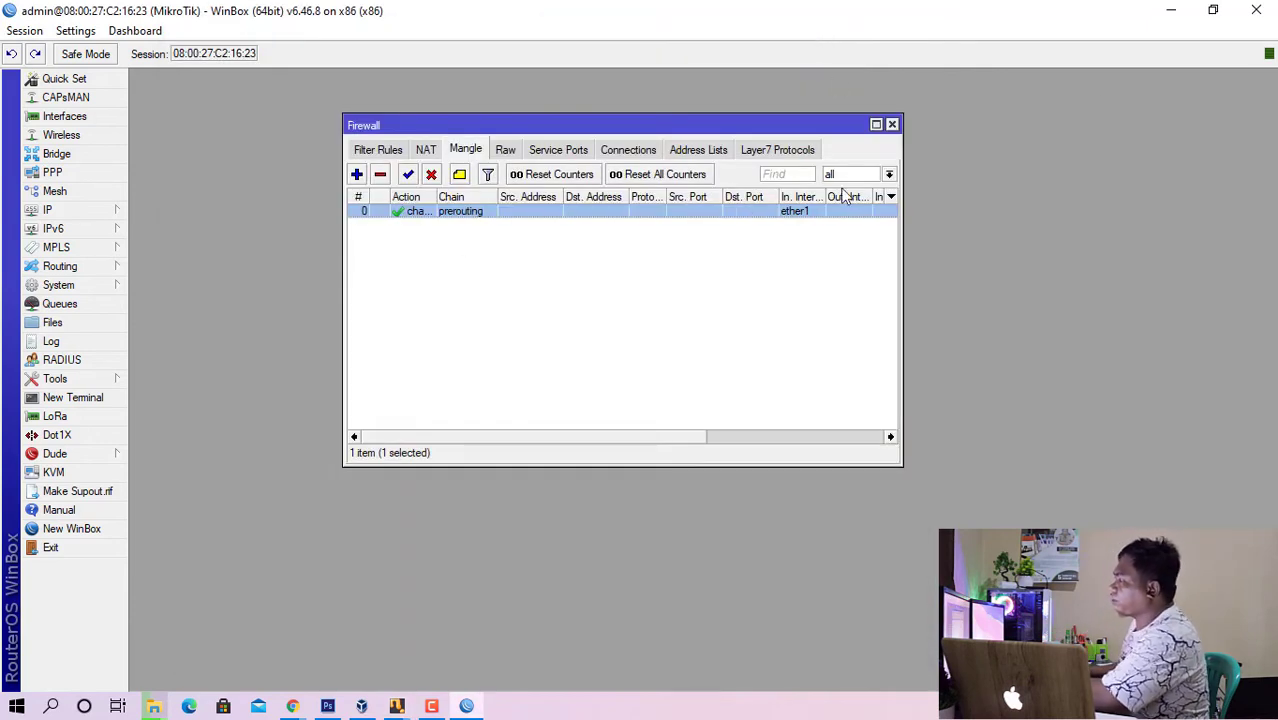
{"action": "left_click", "coordinate": [1181, 10]}
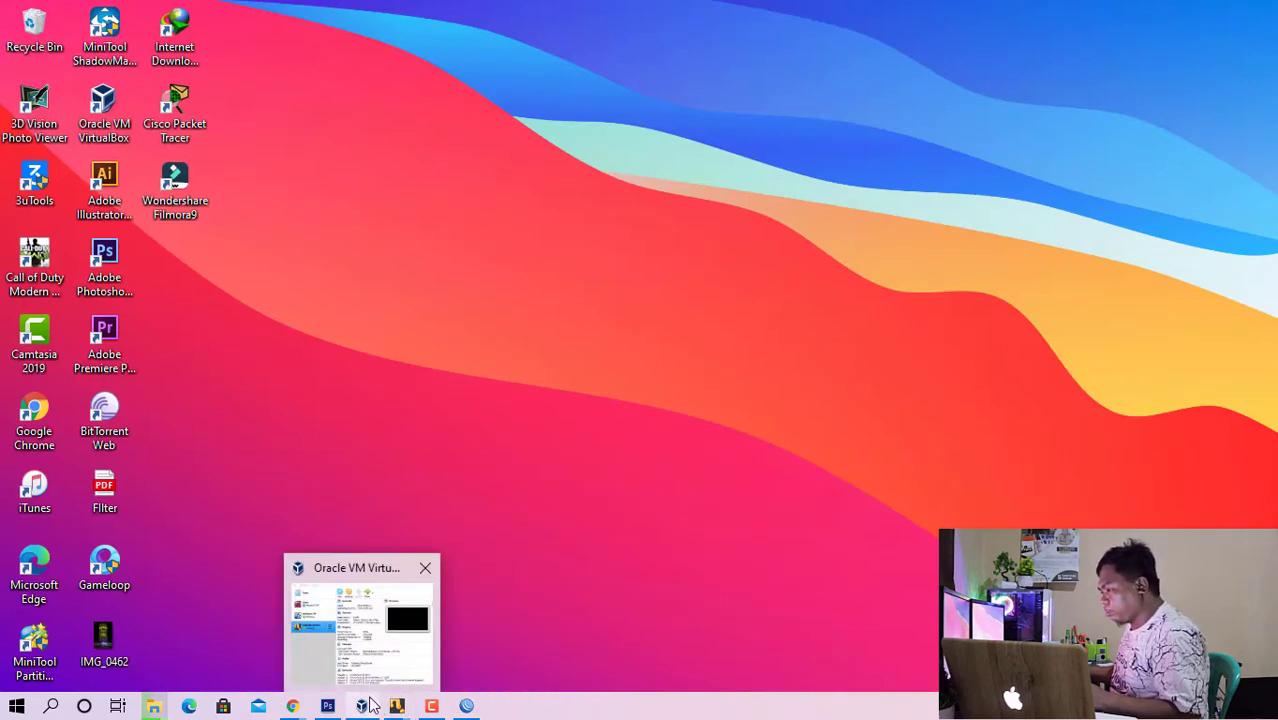
{"action": "left_click", "coordinate": [403, 673]}
{"action": "mouse_move", "coordinate": [392, 707]}
{"action": "left_click", "coordinate": [470, 635]}
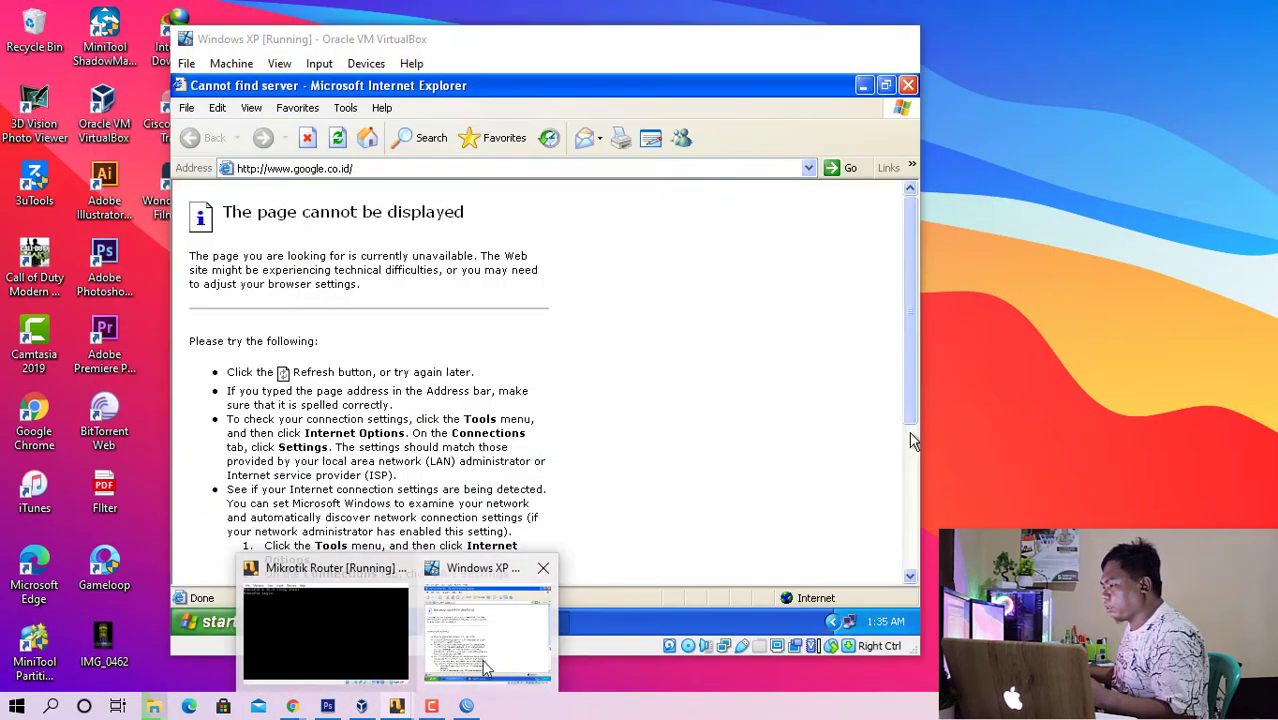
{"action": "left_click", "coordinate": [484, 668]}
- Switch to WinBox and set the prerouting mangle rule's new TTL to 2, saving the change
{"action": "left_click", "coordinate": [467, 707]}
{"action": "left_click", "coordinate": [476, 227]}
{"action": "double_click", "coordinate": [472, 212]}
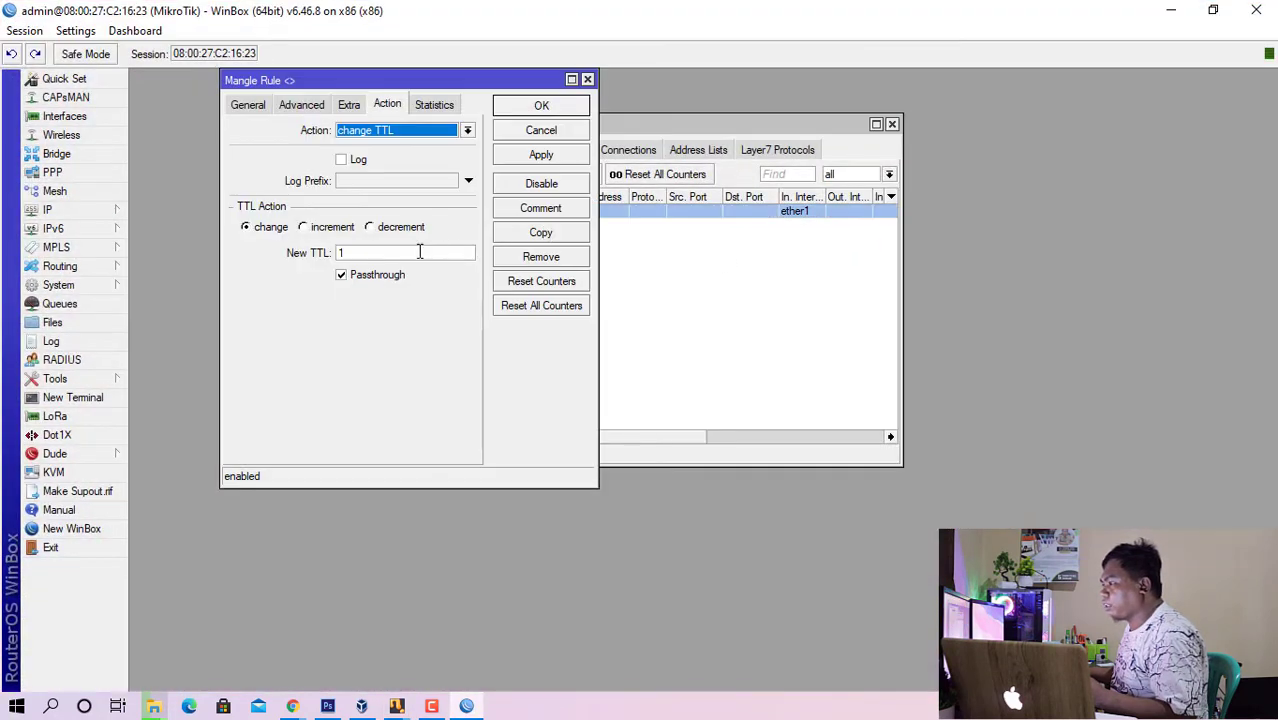
{"action": "type", "text": "2"}
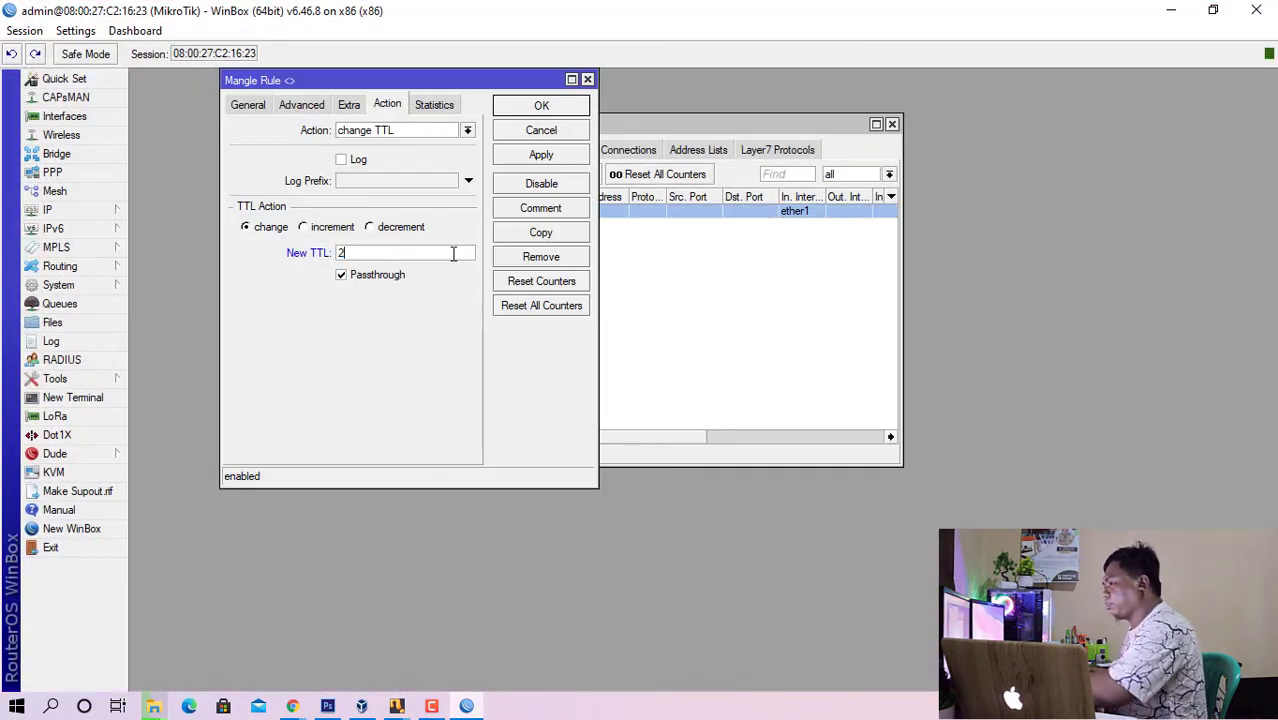
{"action": "left_click", "coordinate": [549, 110]}
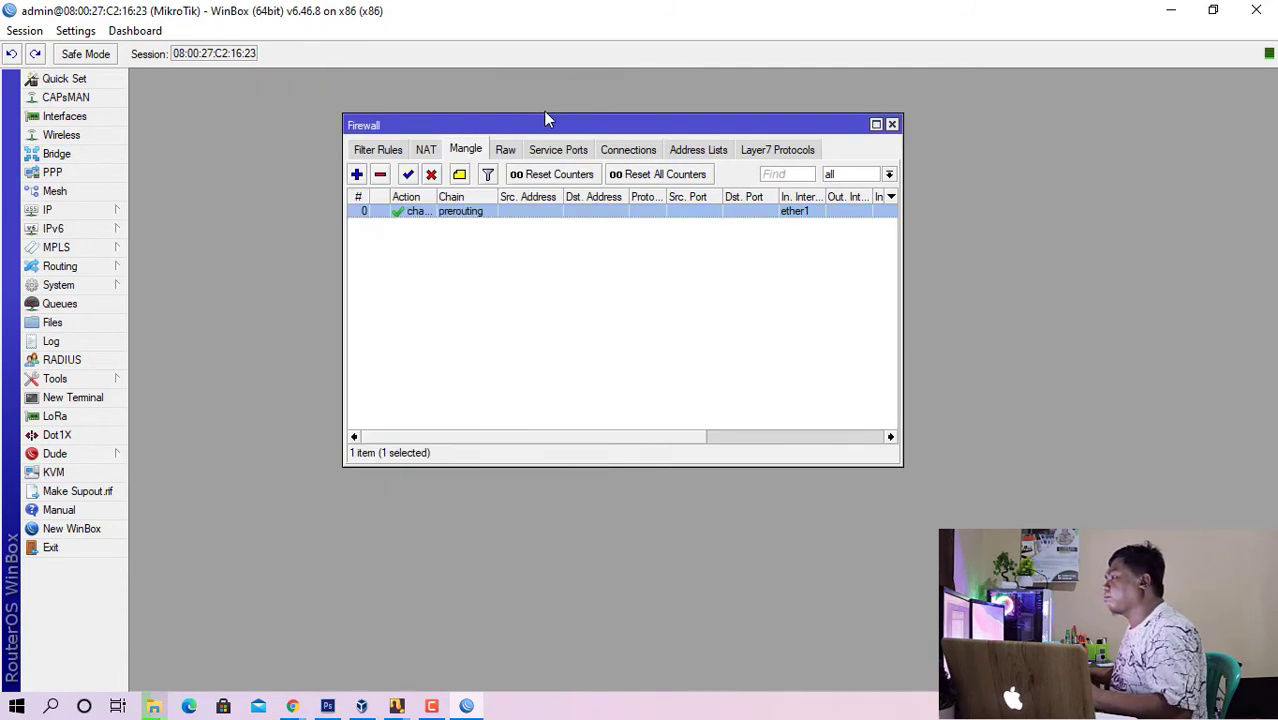
{"action": "left_click", "coordinate": [1170, 10]}
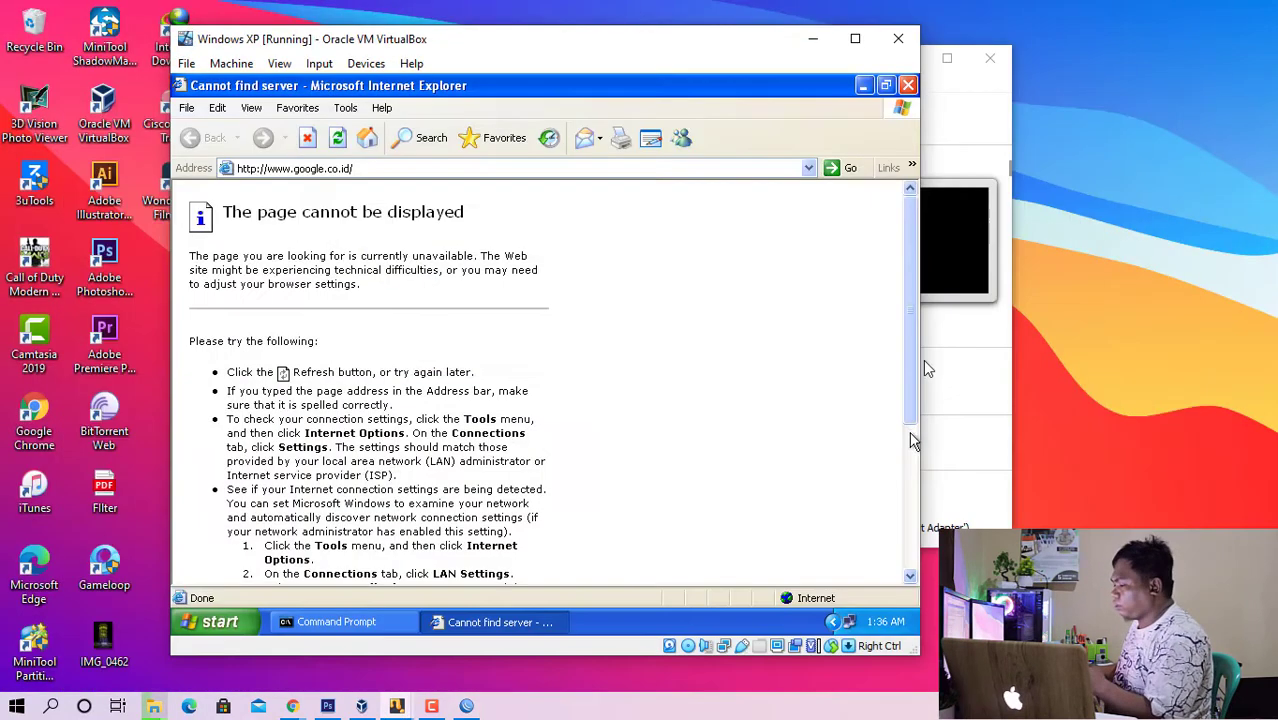
{"action": "left_click", "coordinate": [399, 709]}
{"action": "left_click", "coordinate": [384, 636]}
{"action": "left_click", "coordinate": [399, 709]}
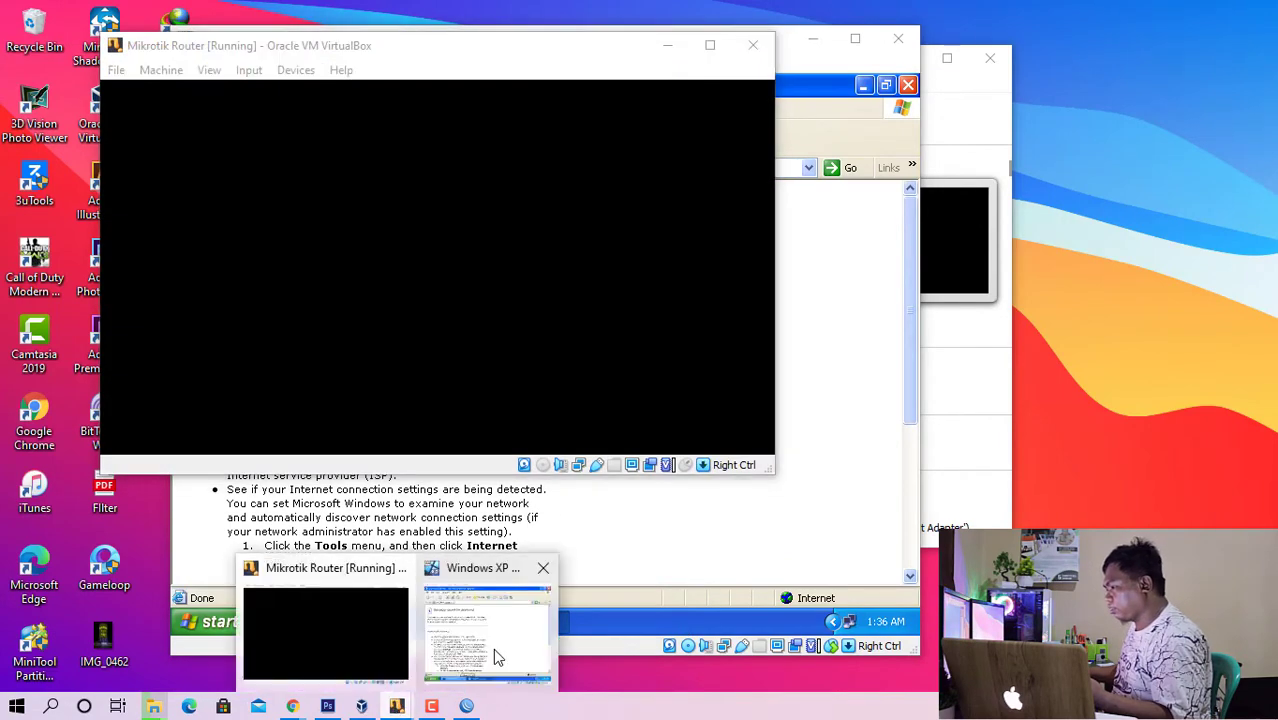
{"action": "left_click", "coordinate": [493, 648]}
{"action": "left_click", "coordinate": [385, 622]}
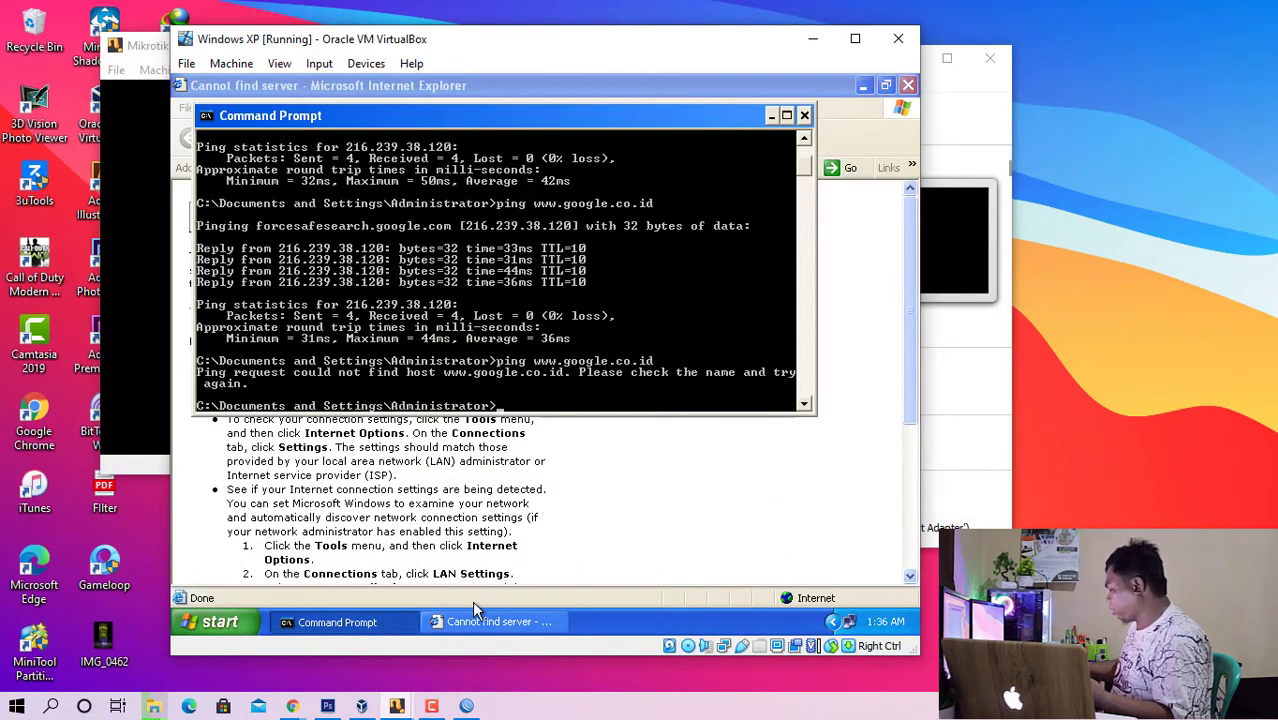
{"action": "key", "text": "Up"}
{"action": "key", "text": "Return"}
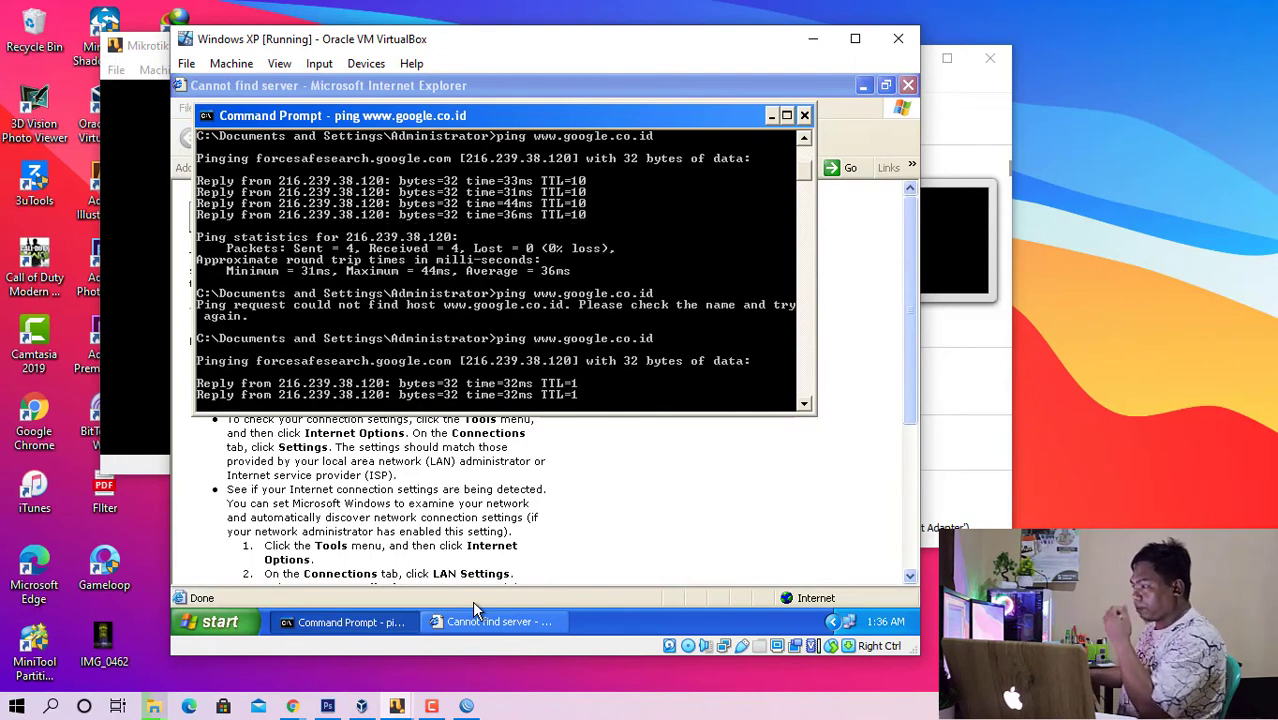